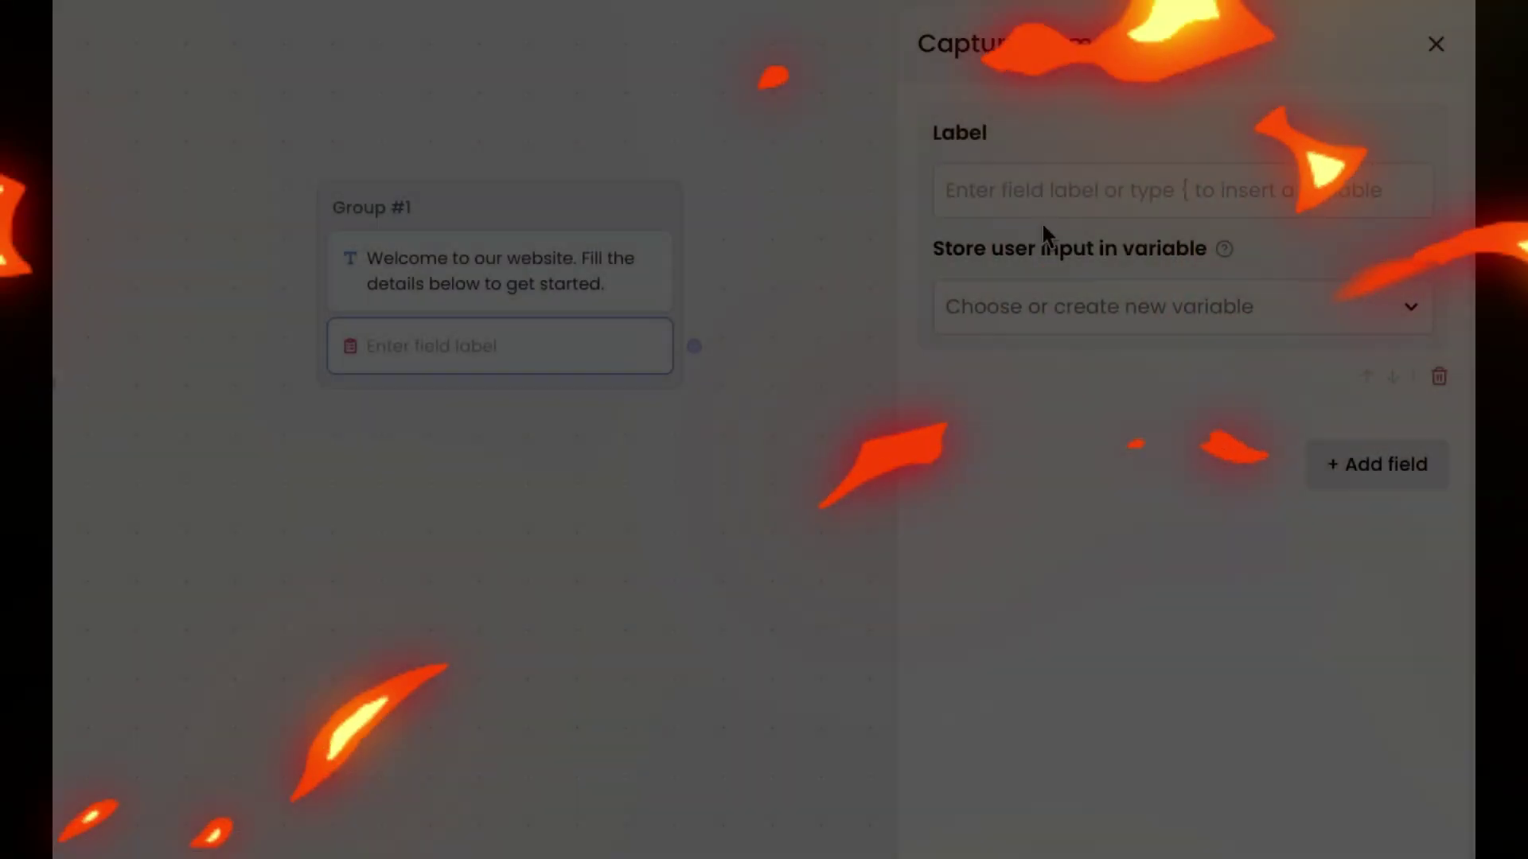
# Label the form fields Name and Email, storing them in contact_name and contact_email, and link START to Group #1
pyautogui.click(1040, 191)
pyautogui.write('Name')
pyautogui.click(1102, 310)
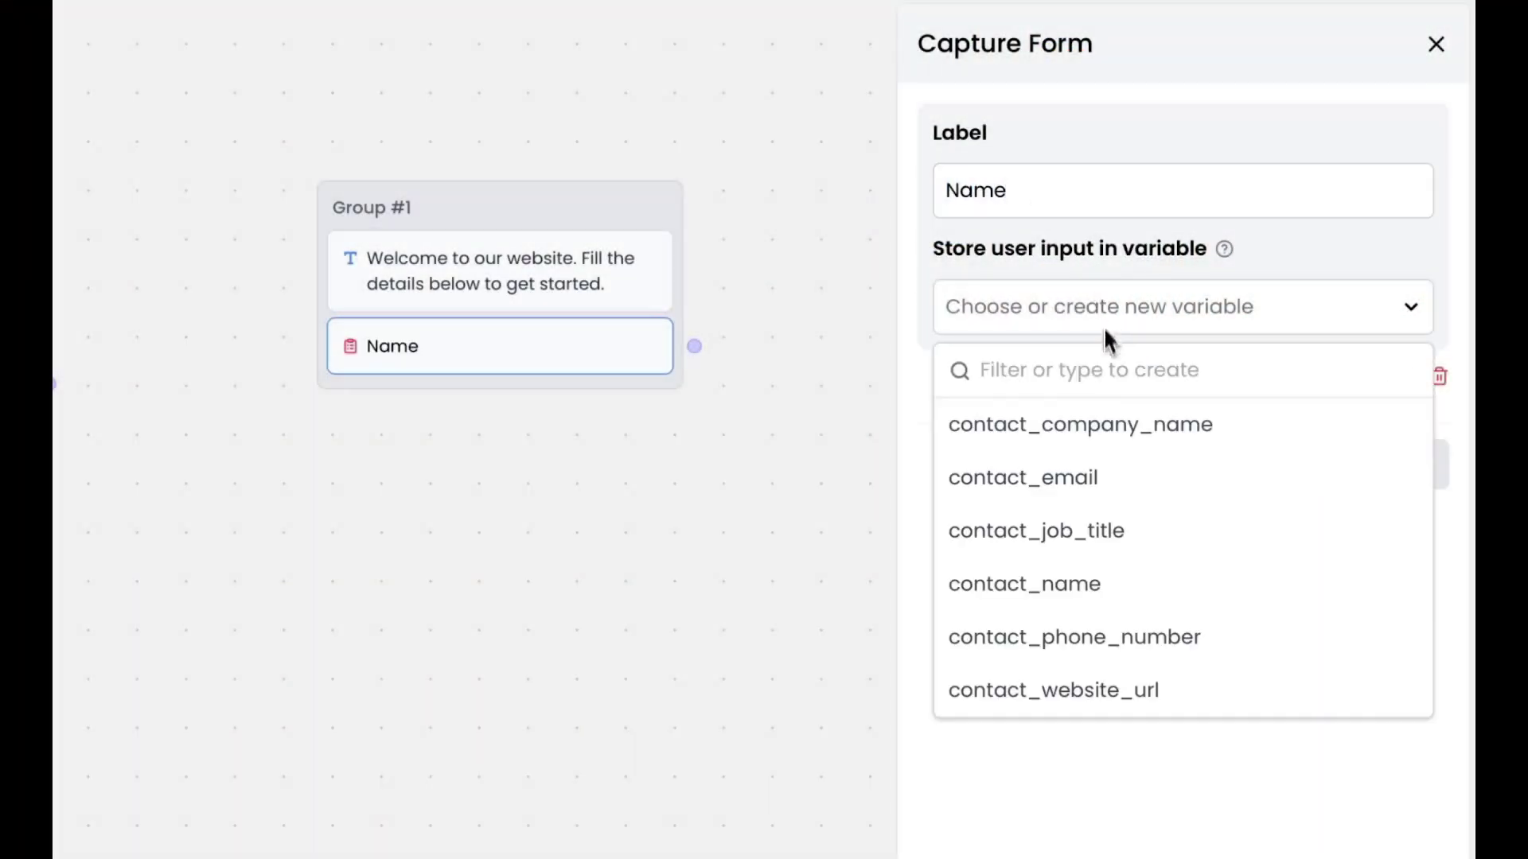
pyautogui.click(1076, 583)
pyautogui.click(1366, 490)
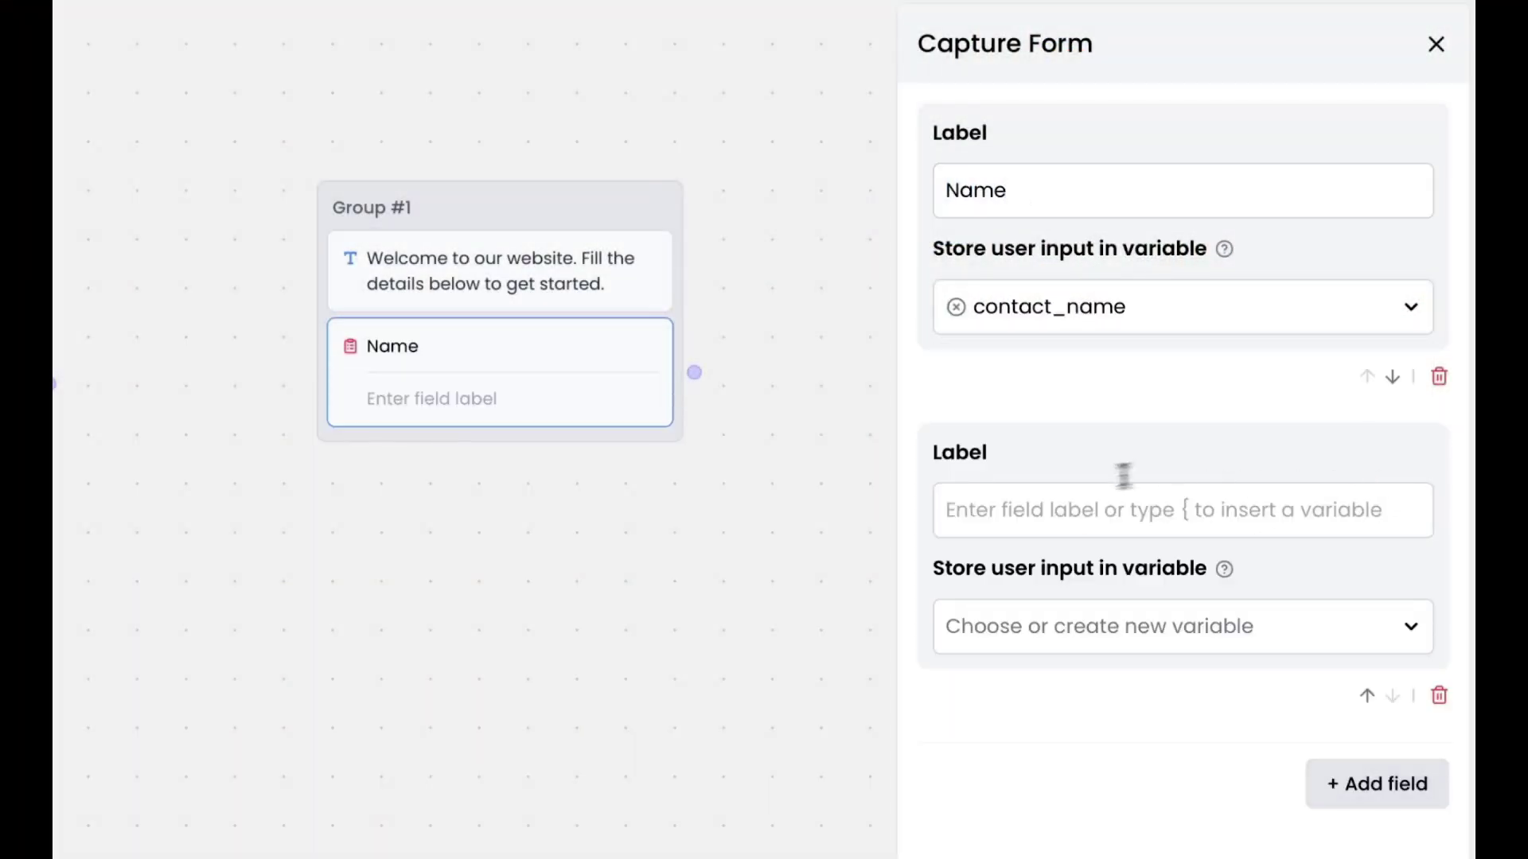
pyautogui.click(1063, 501)
pyautogui.write('Email')
pyautogui.click(1096, 633)
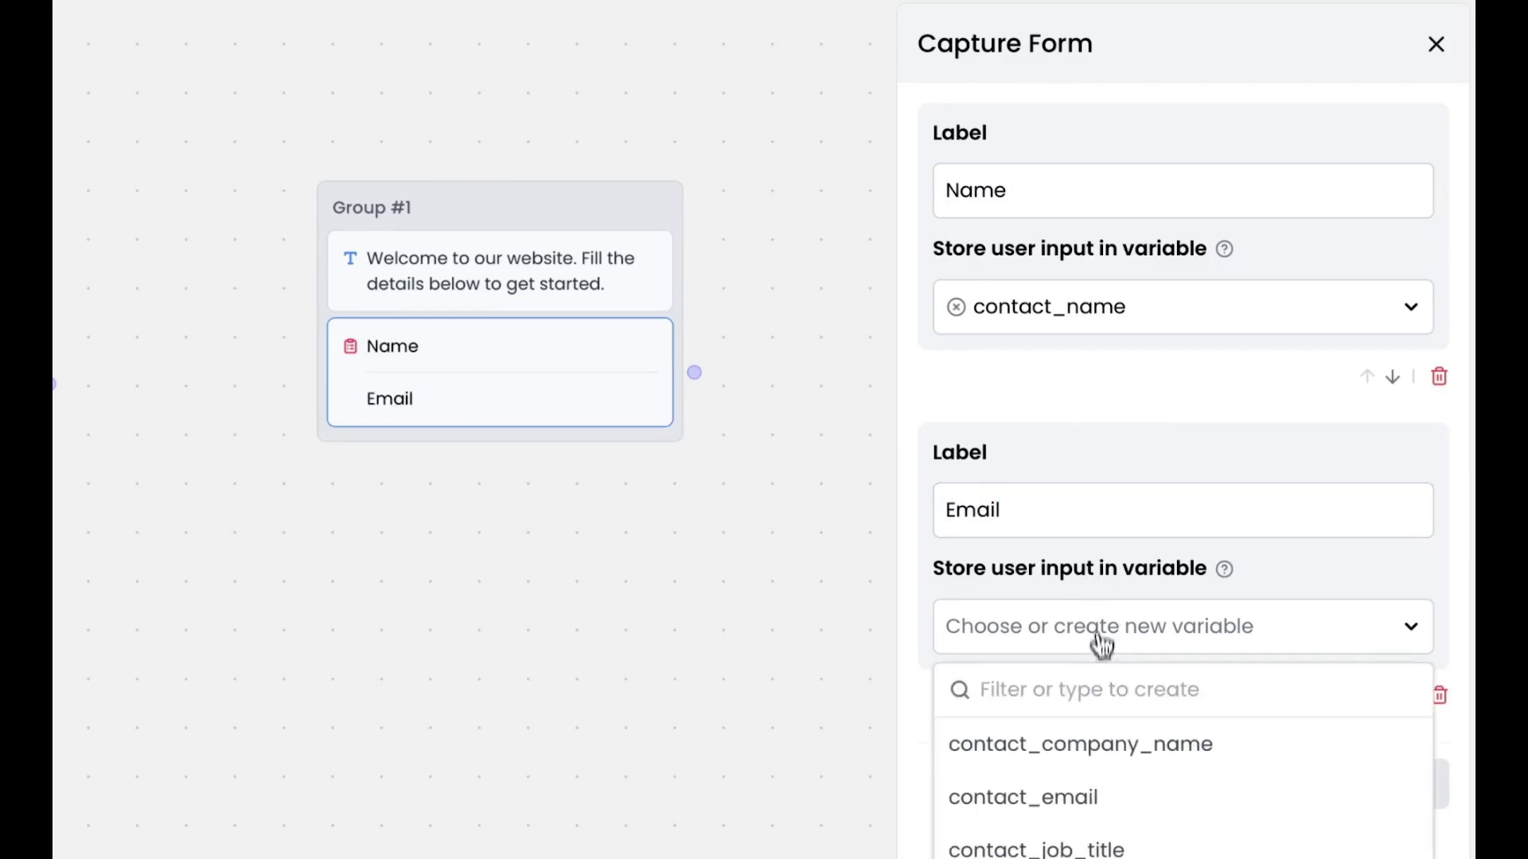
pyautogui.click(1085, 796)
pyautogui.click(1435, 93)
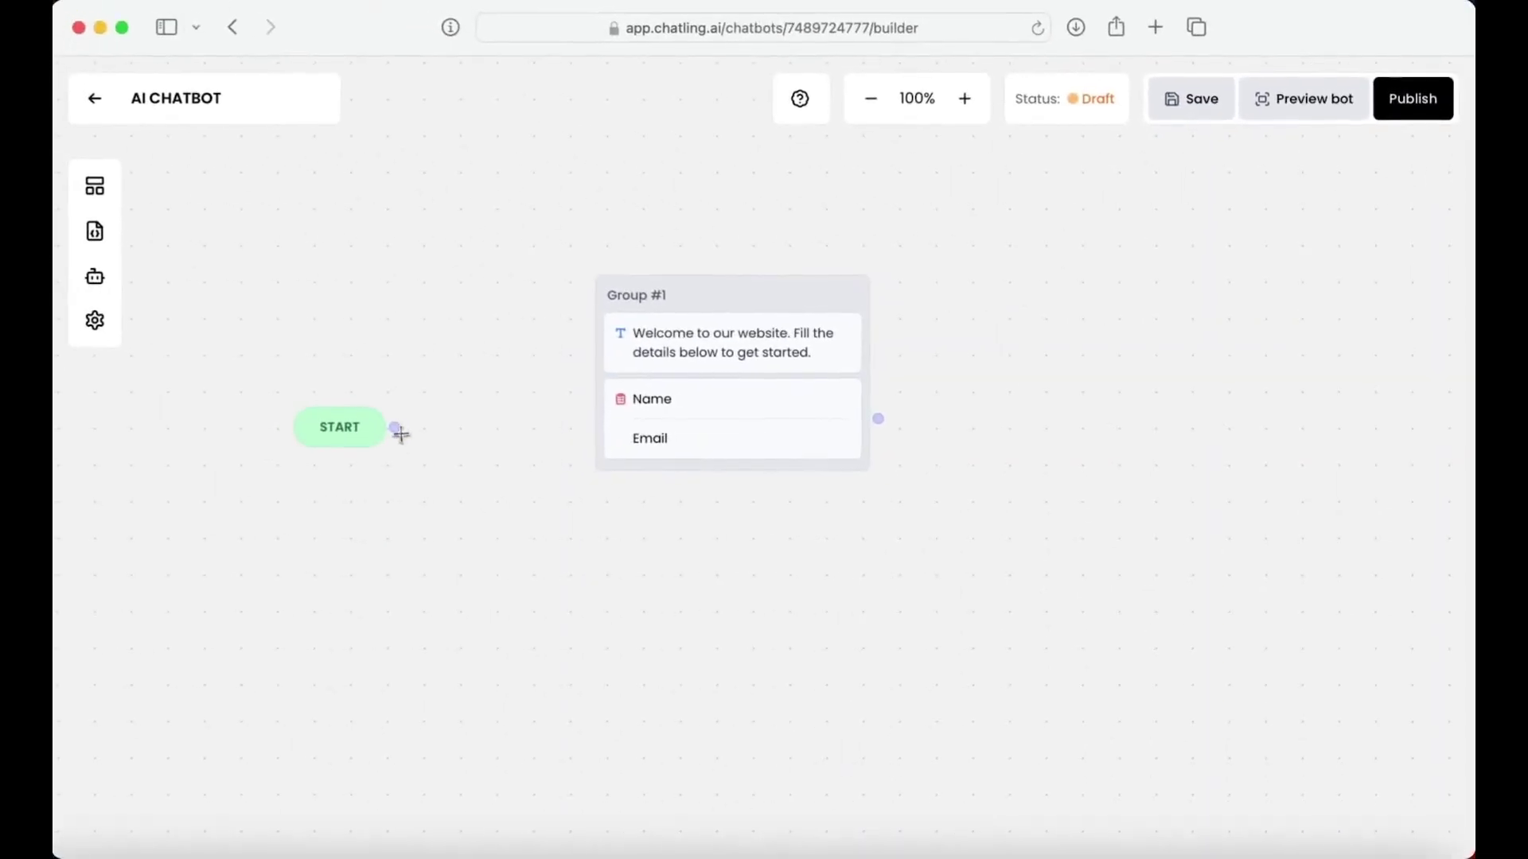
pyautogui.moveTo(189, 407); pyautogui.dragTo(436, 264)
pyautogui.moveTo(601, 313); pyautogui.dragTo(502, 300)
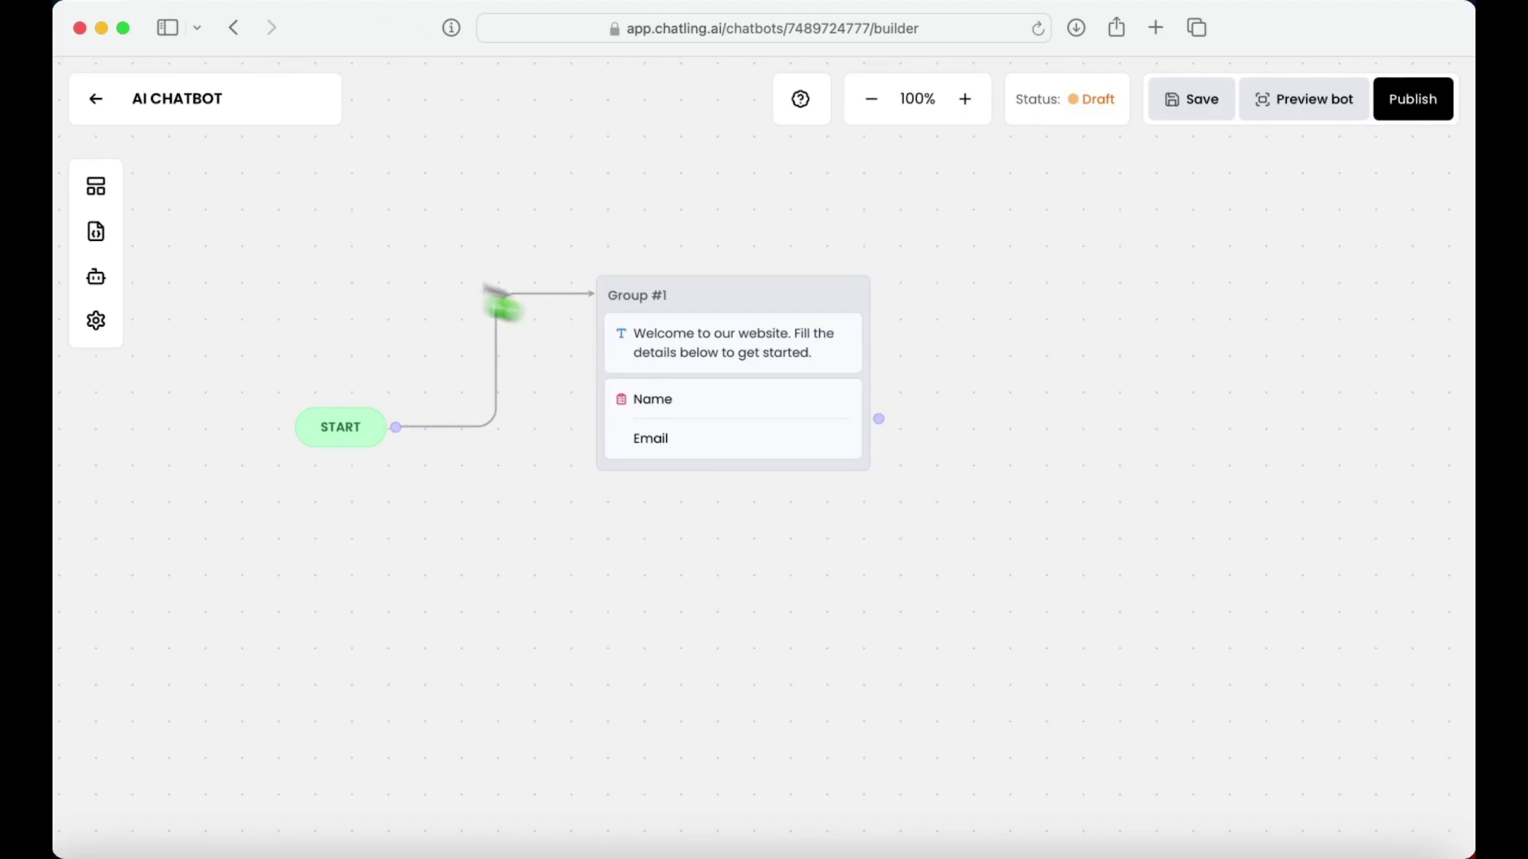
# Add a Group #2 greeting text 'Hi {contact_name}' and link Group #1 to it
pyautogui.click(97, 187)
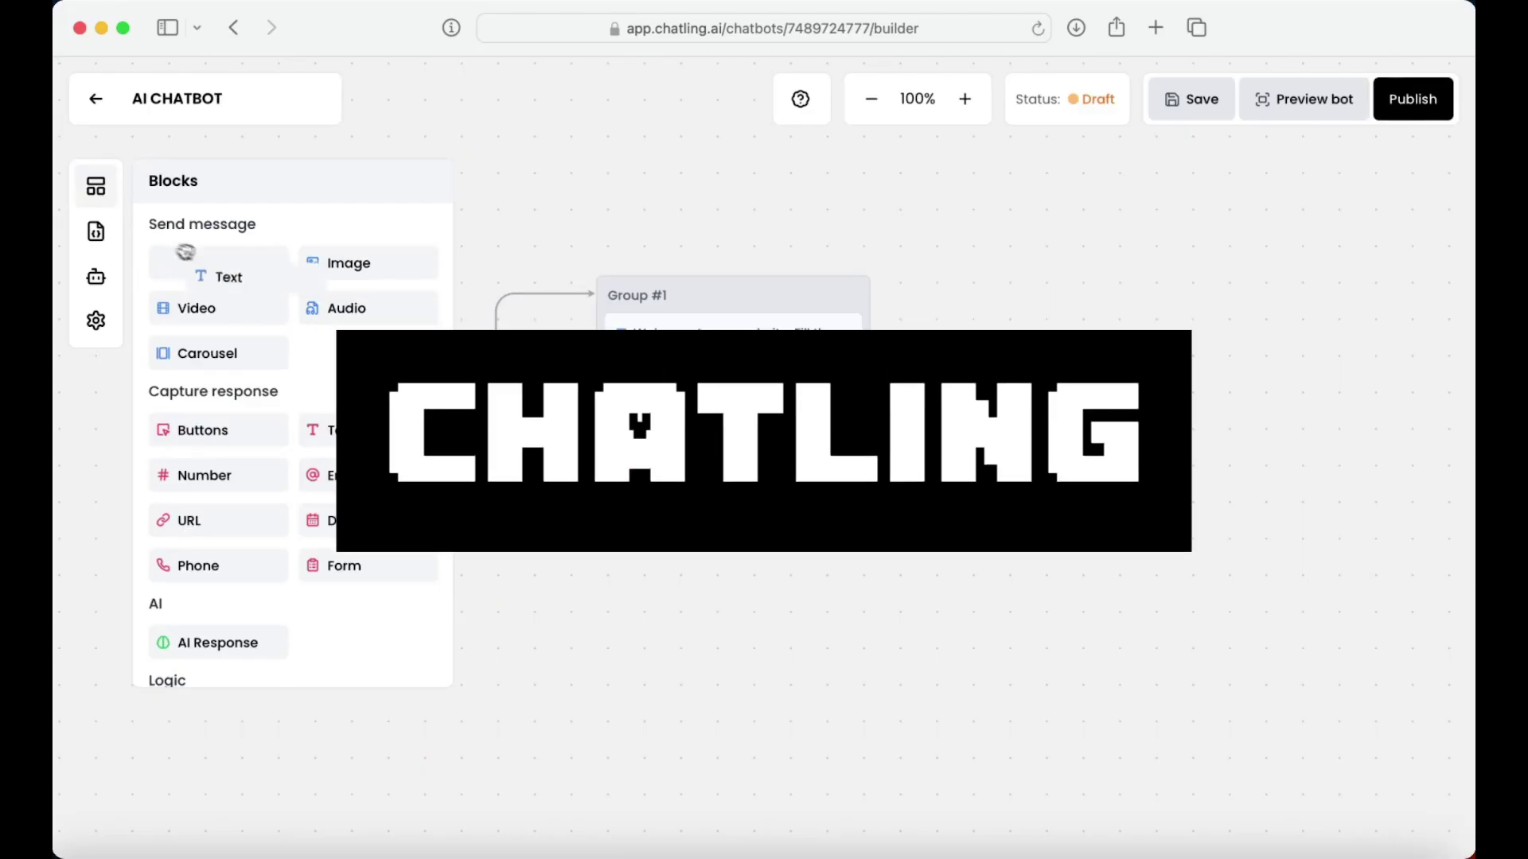
pyautogui.moveTo(183, 249); pyautogui.dragTo(668, 576)
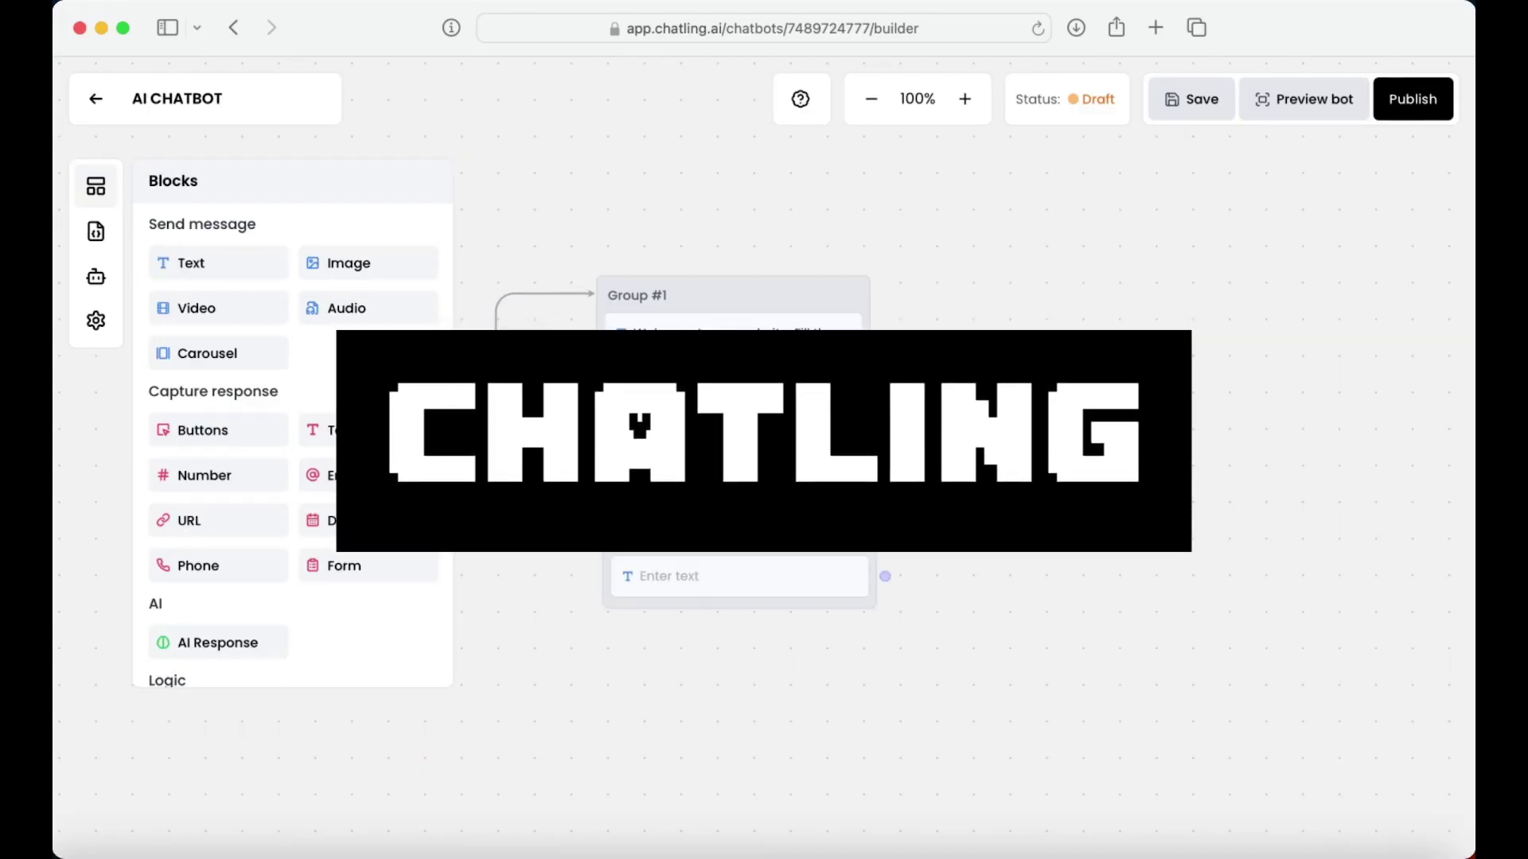
pyautogui.click(665, 580)
pyautogui.click(1062, 304)
pyautogui.write('Hi {contact_name}, how can I assist you today?')
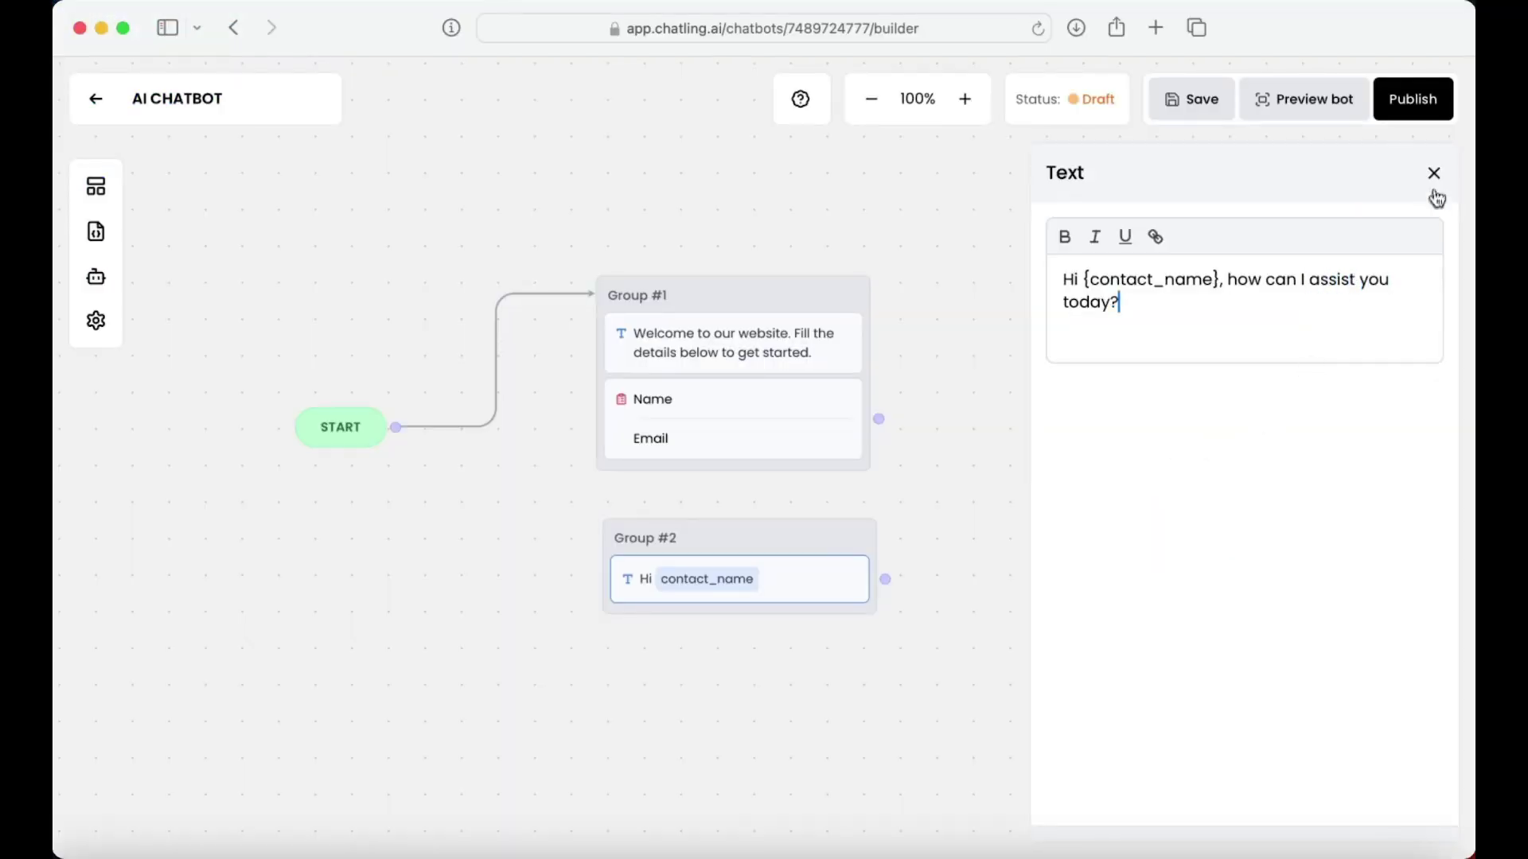
pyautogui.click(1434, 179)
pyautogui.moveTo(878, 418); pyautogui.dragTo(883, 549)
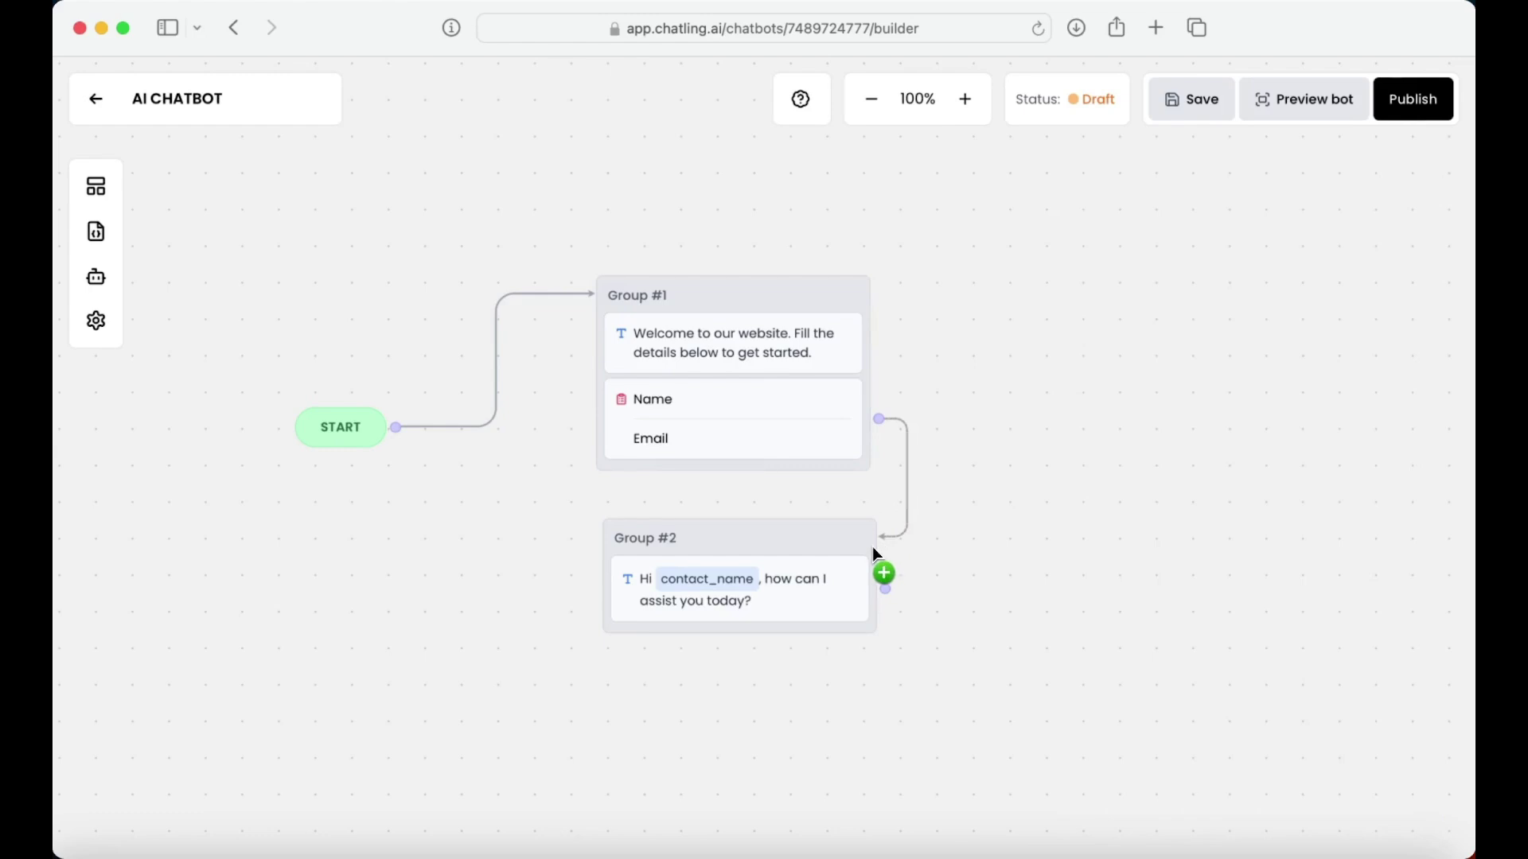
# Add Group #3 with a Capture Text block and an AI Response block
pyautogui.click(107, 188)
pyautogui.moveTo(333, 419); pyautogui.dragTo(1024, 267)
pyautogui.moveTo(219, 643); pyautogui.dragTo(1136, 363)
# Make Capture Text save the answer into a new user_question variable
pyautogui.click(1153, 569)
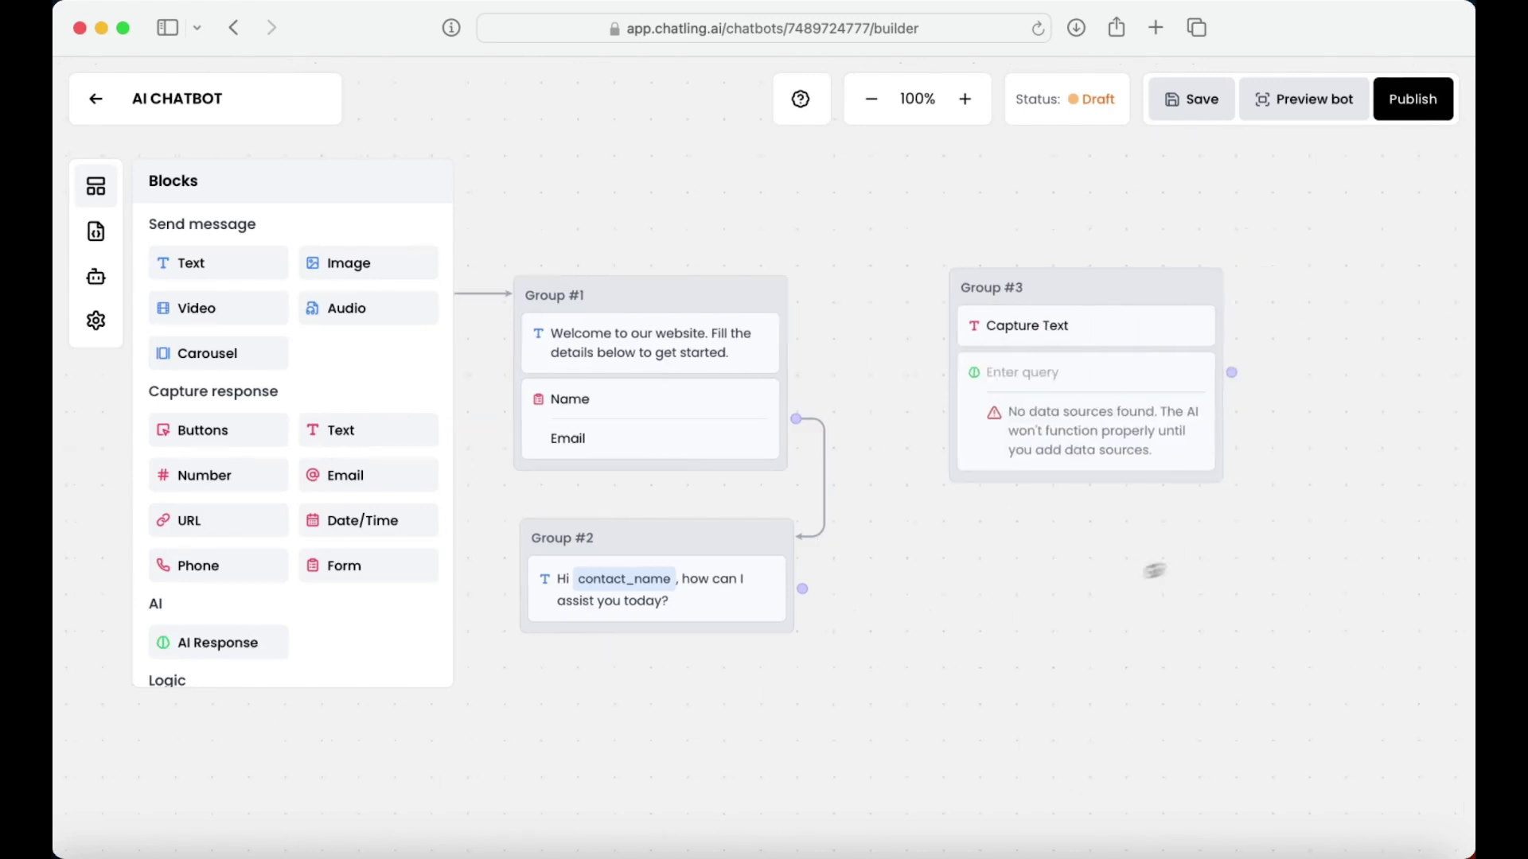
pyautogui.click(804, 340)
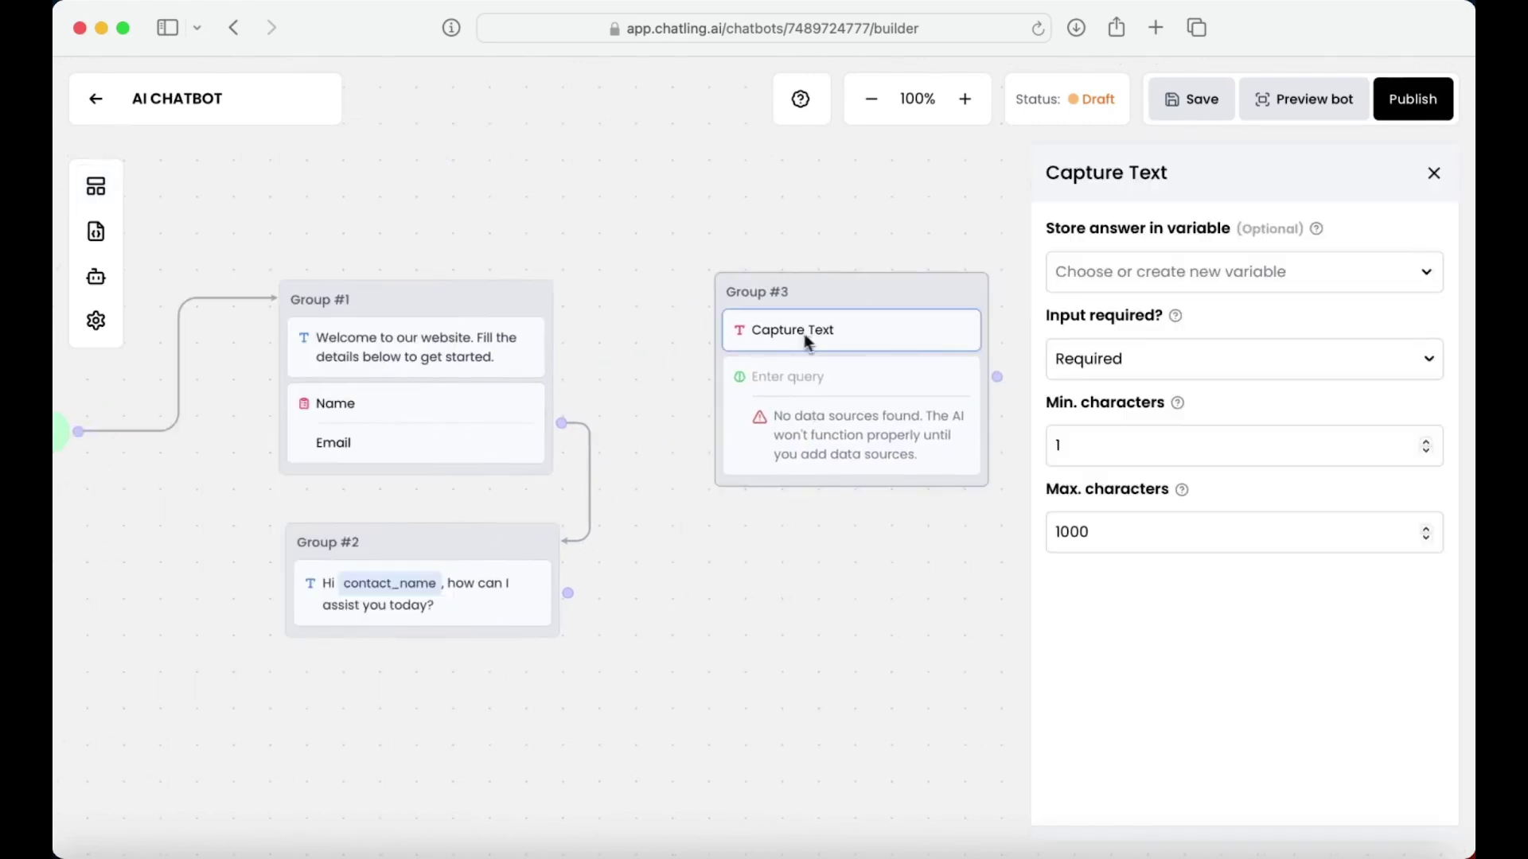
pyautogui.click(1125, 275)
pyautogui.write('user_quest')
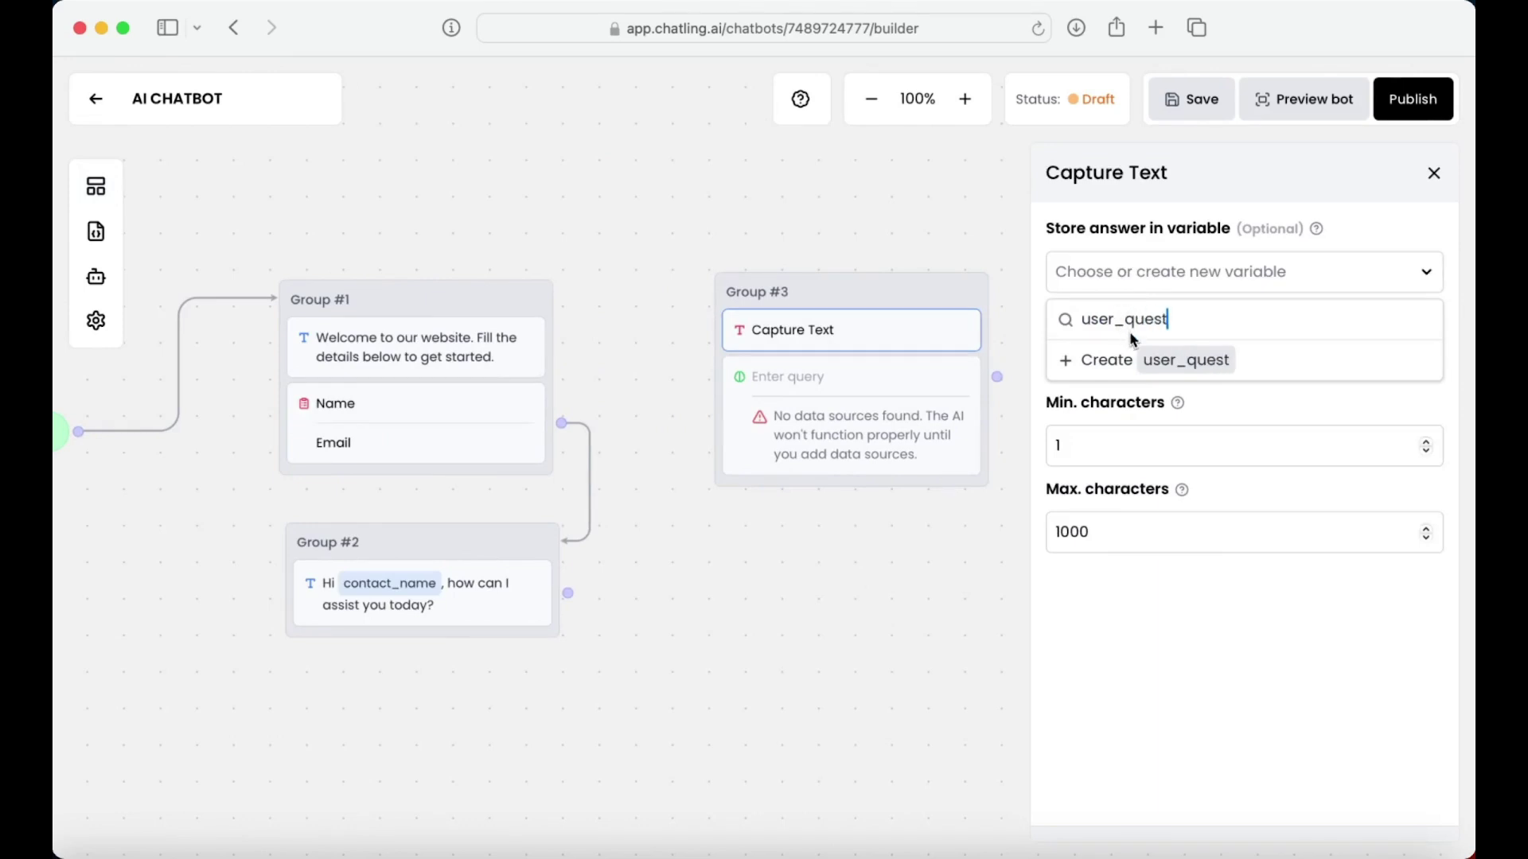
pyautogui.write('ion')
pyautogui.click(1220, 373)
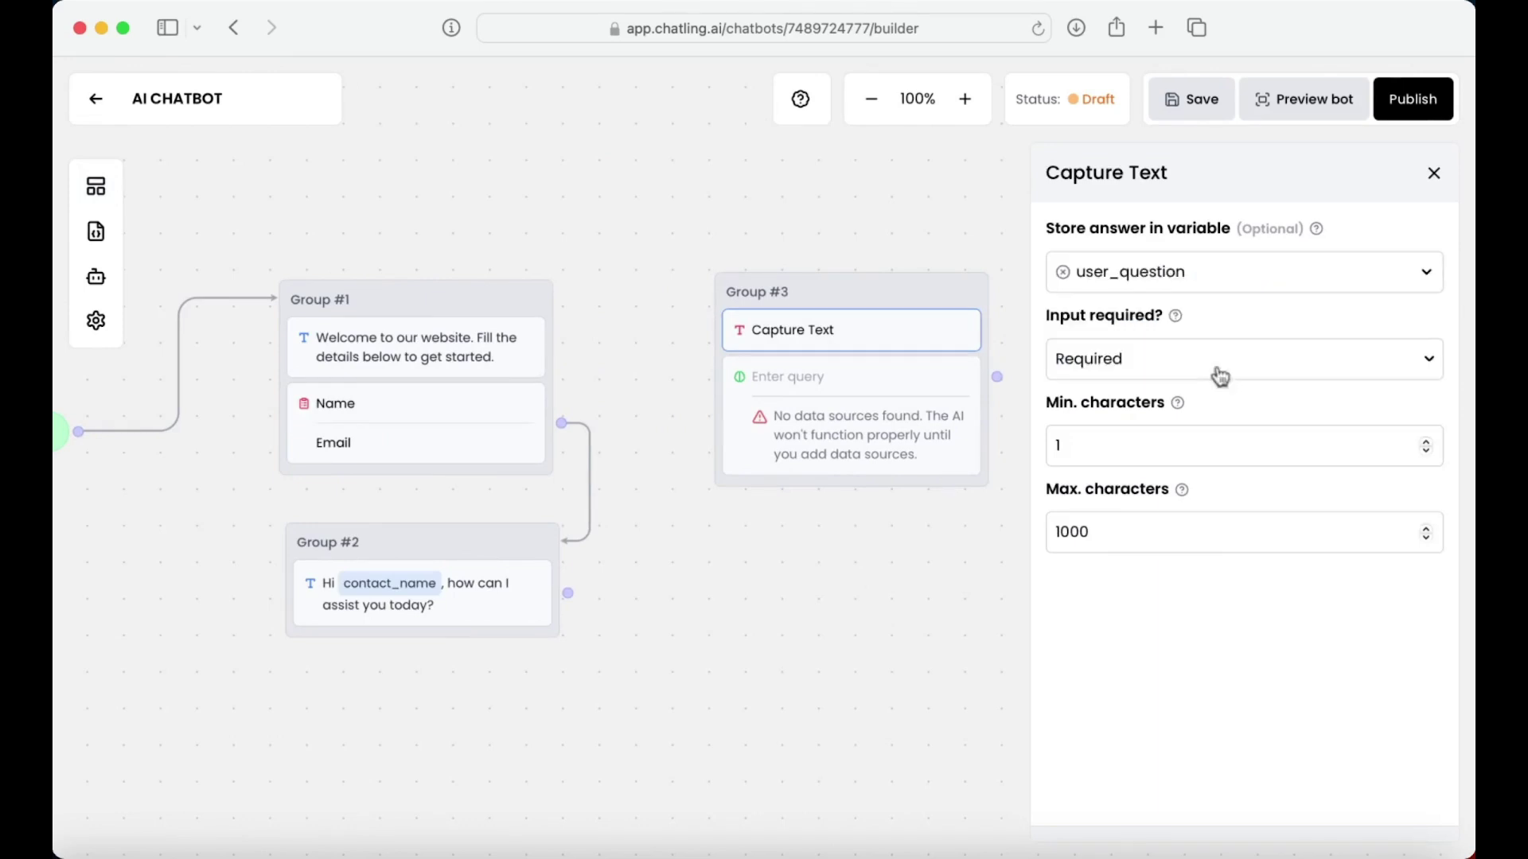
# Set the AI Response question to {user_question}, link Group #2 to Group #3, and loop Group #3 back
pyautogui.click(822, 397)
pyautogui.click(1081, 530)
pyautogui.write('{')
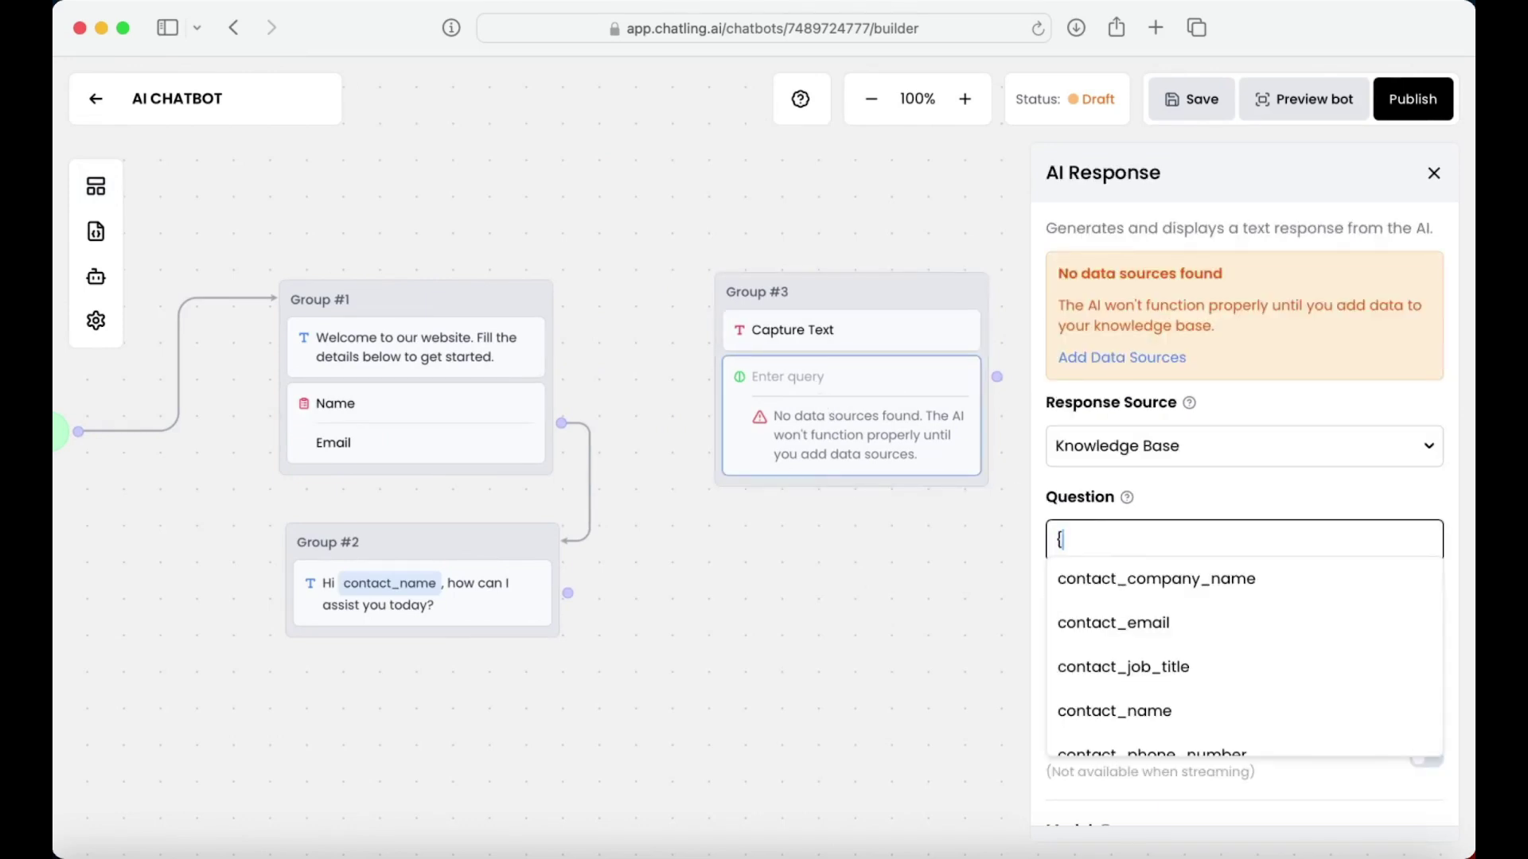
pyautogui.scroll(-3, 1167, 631)
pyautogui.click(1114, 728)
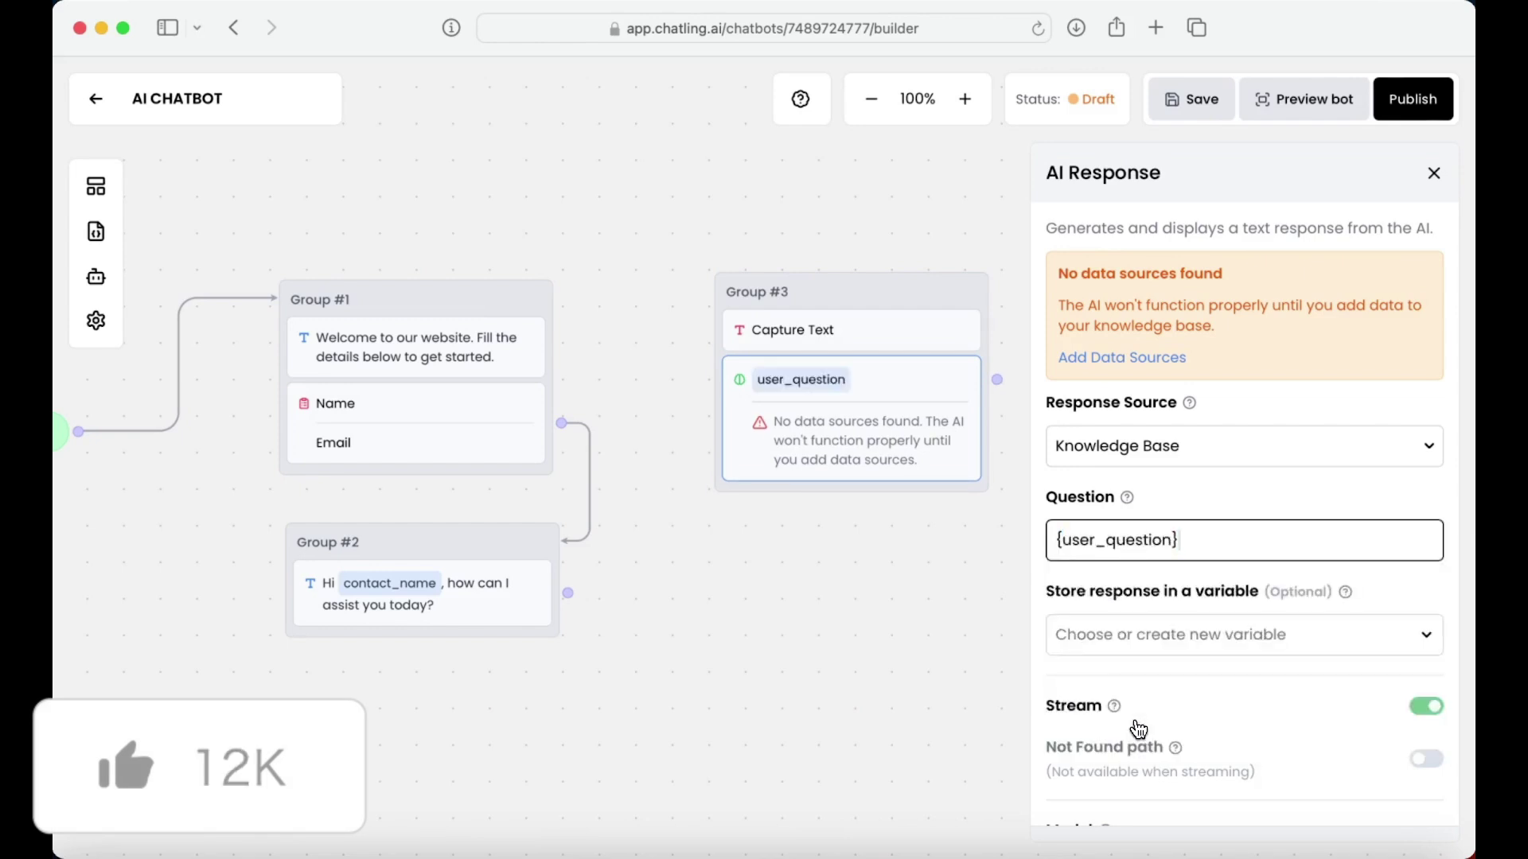
pyautogui.click(1434, 174)
pyautogui.moveTo(568, 592); pyautogui.dragTo(728, 337)
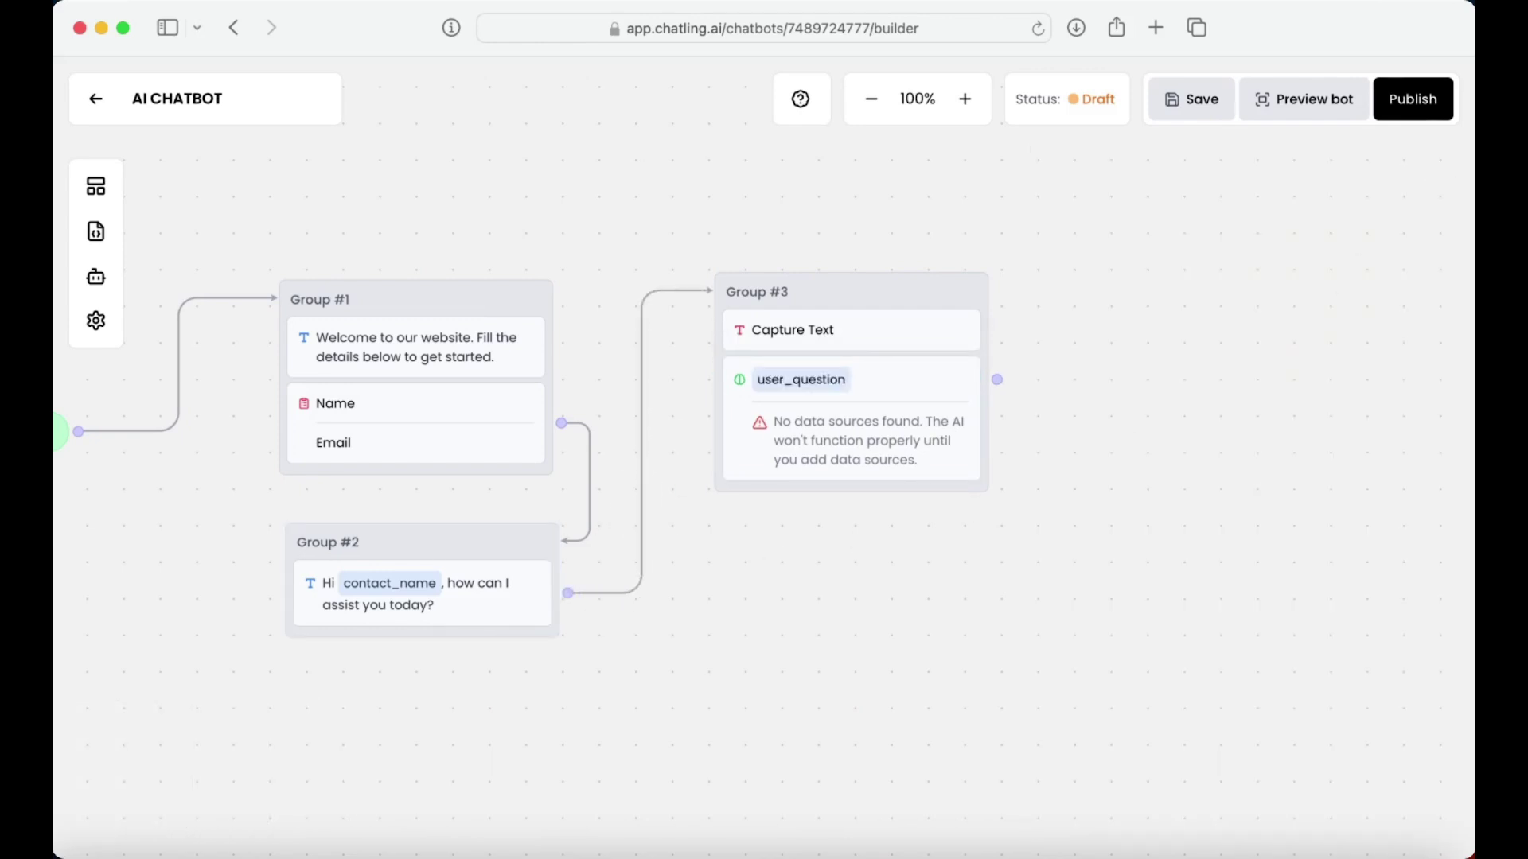
pyautogui.moveTo(997, 380); pyautogui.dragTo(993, 295)
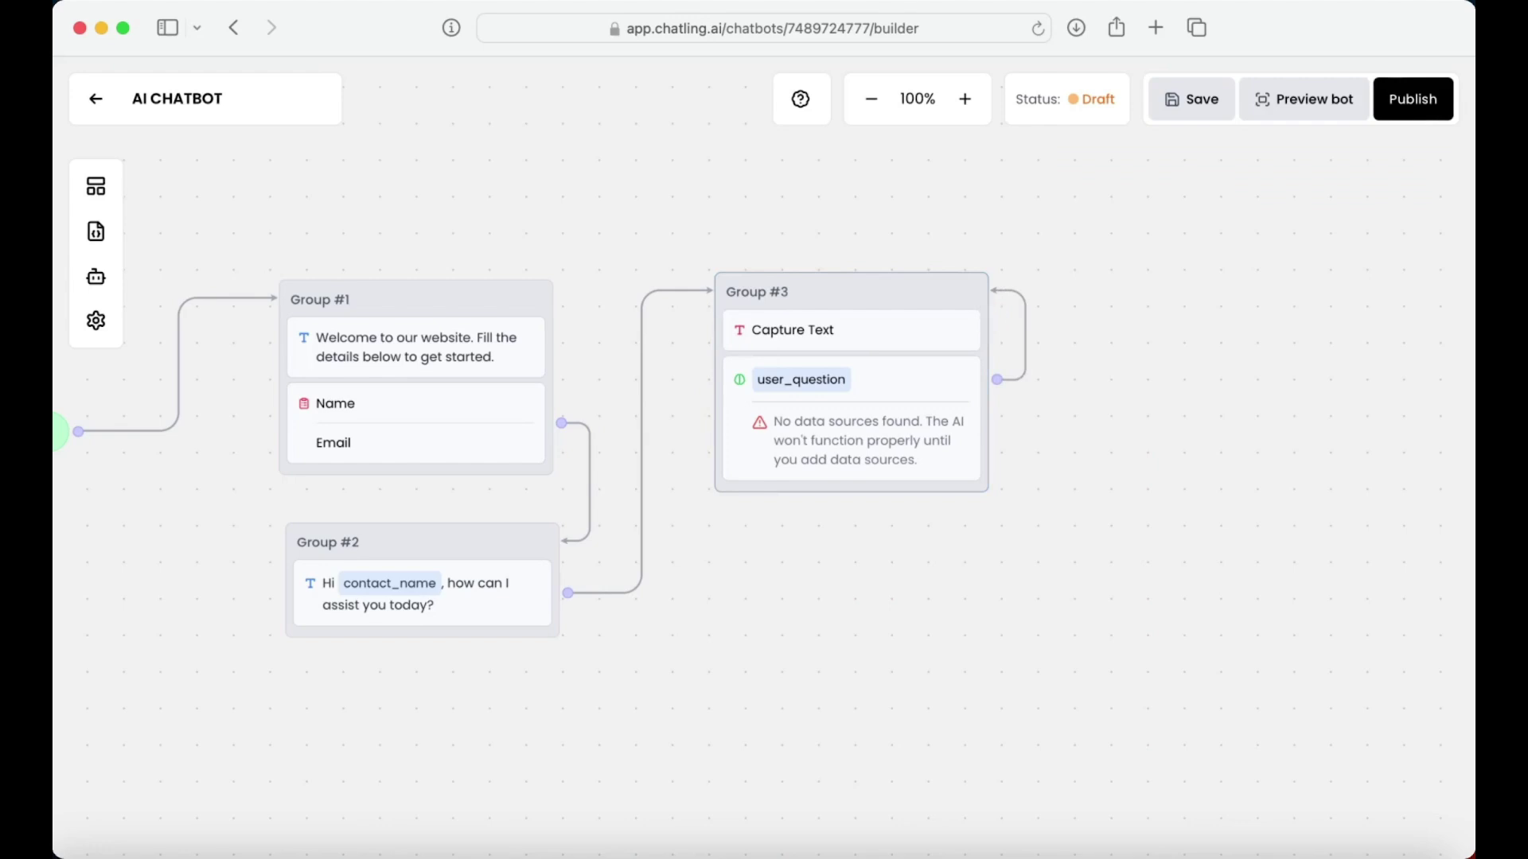
# Preview the bot and begin answering its name question
pyautogui.click(1294, 110)
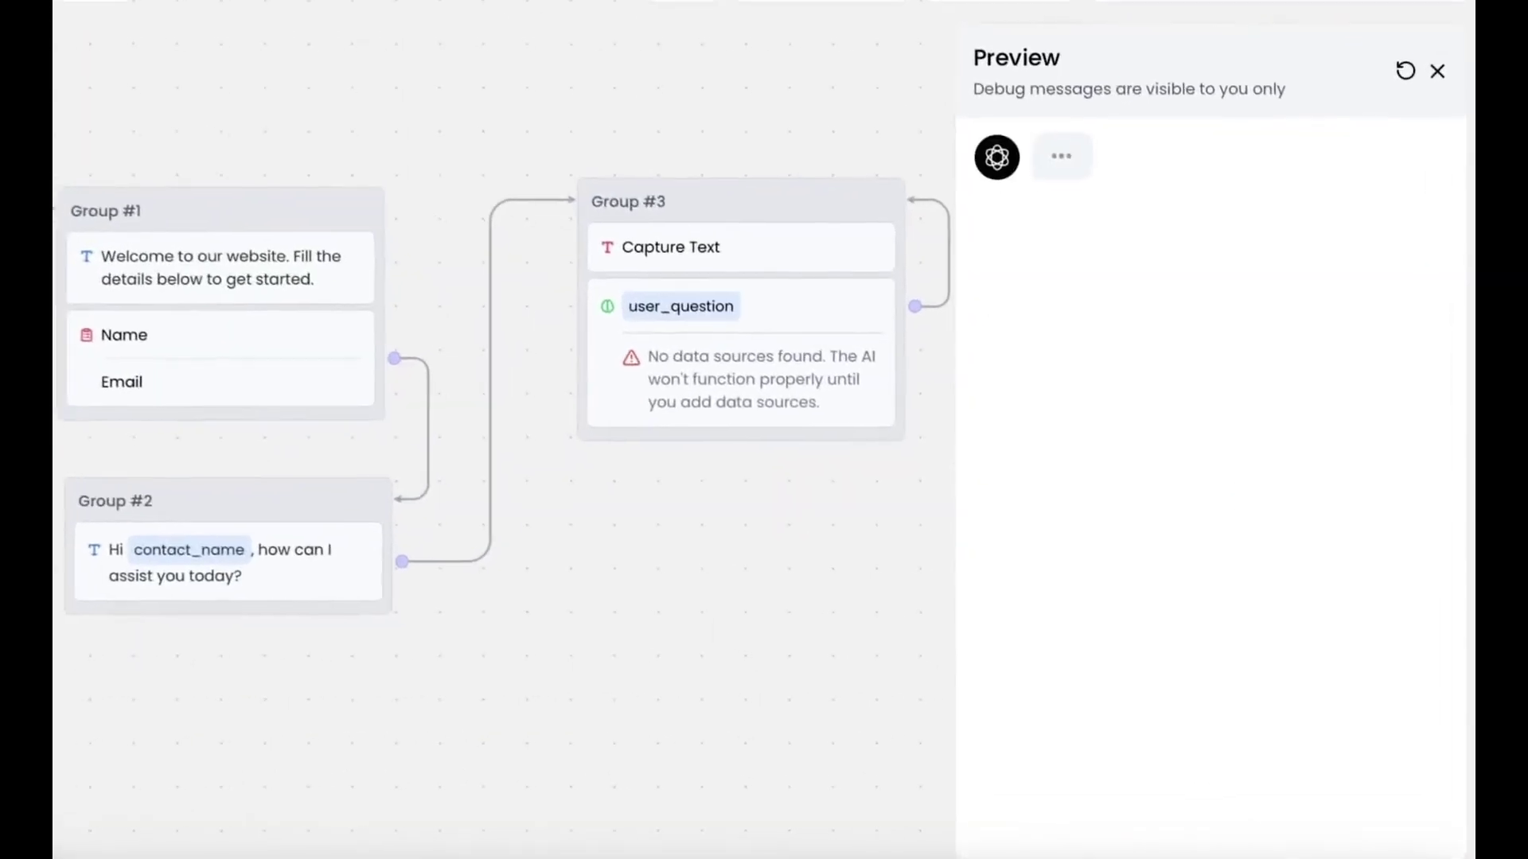
pyautogui.click(1057, 312)
pyautogui.write('Jo')
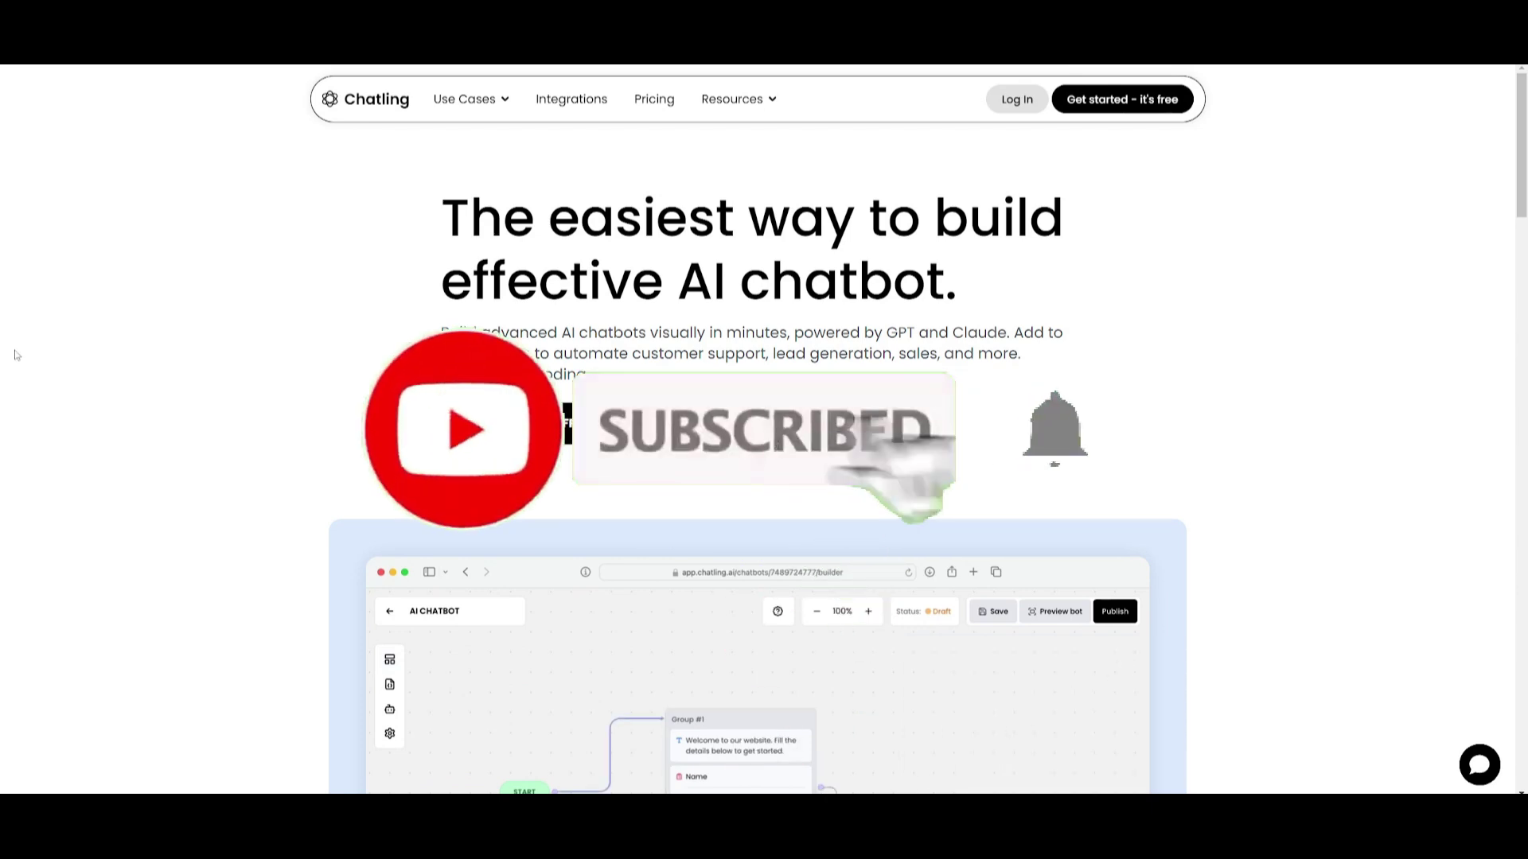
pyautogui.scroll(-5, 135, 343)
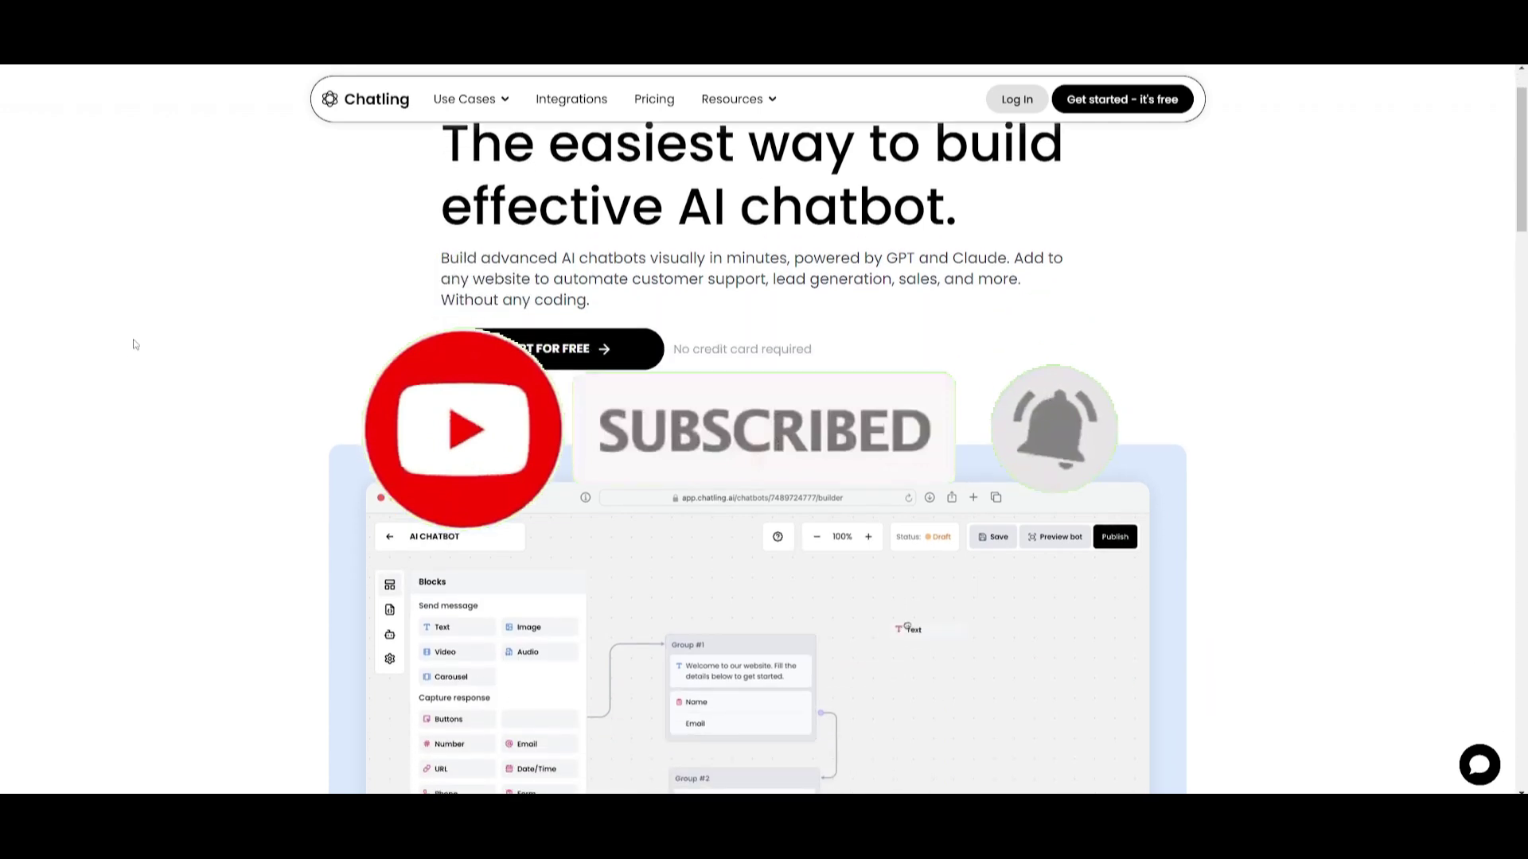
pyautogui.scroll(-1, 127, 342)
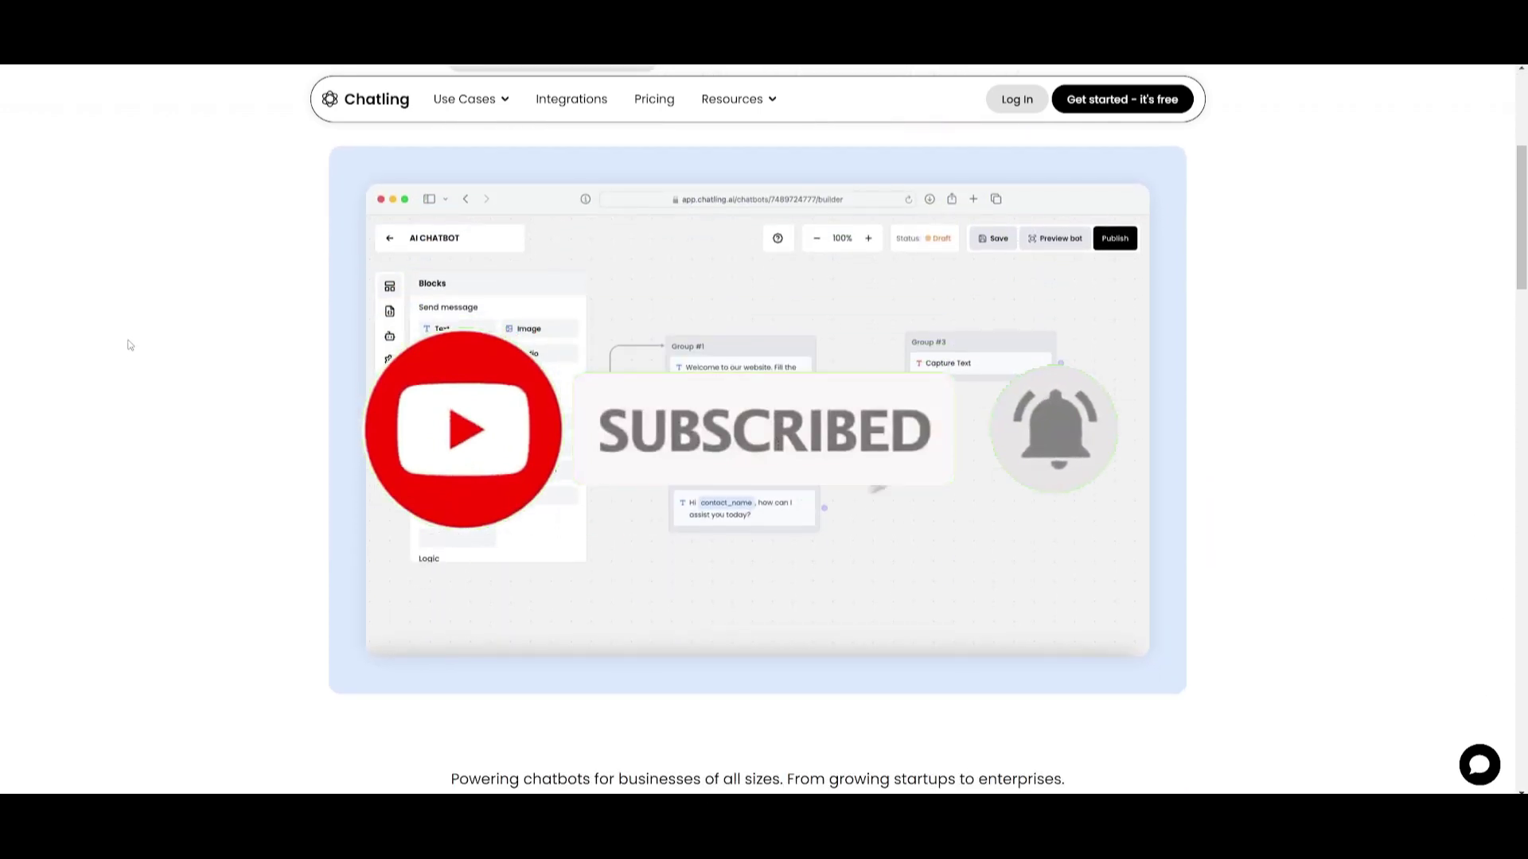
pyautogui.scroll(-2, 123, 345)
pyautogui.scroll(-6, 120, 347)
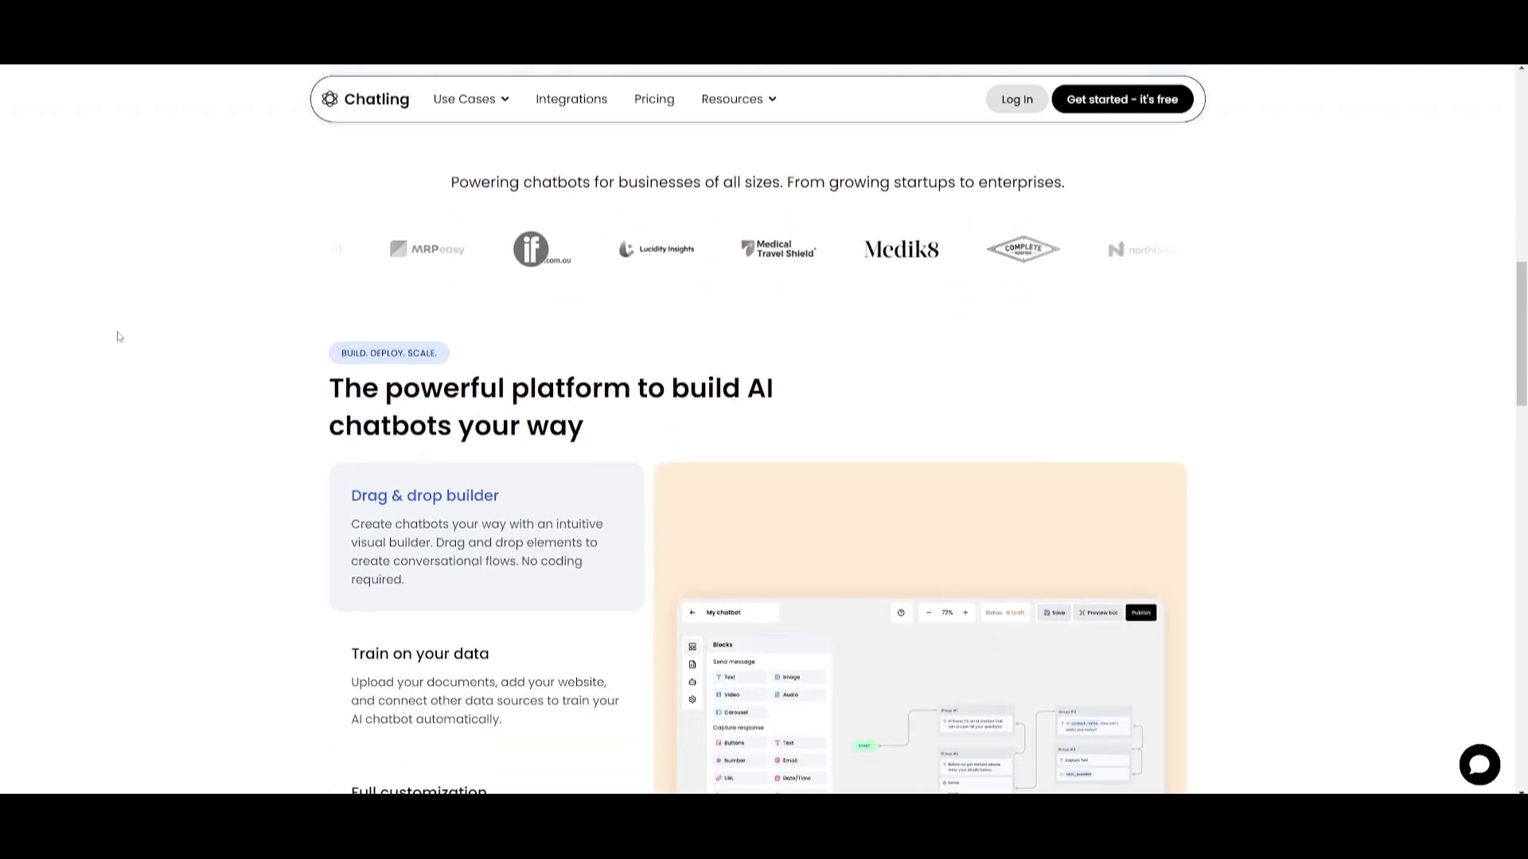
pyautogui.scroll(-4, 121, 333)
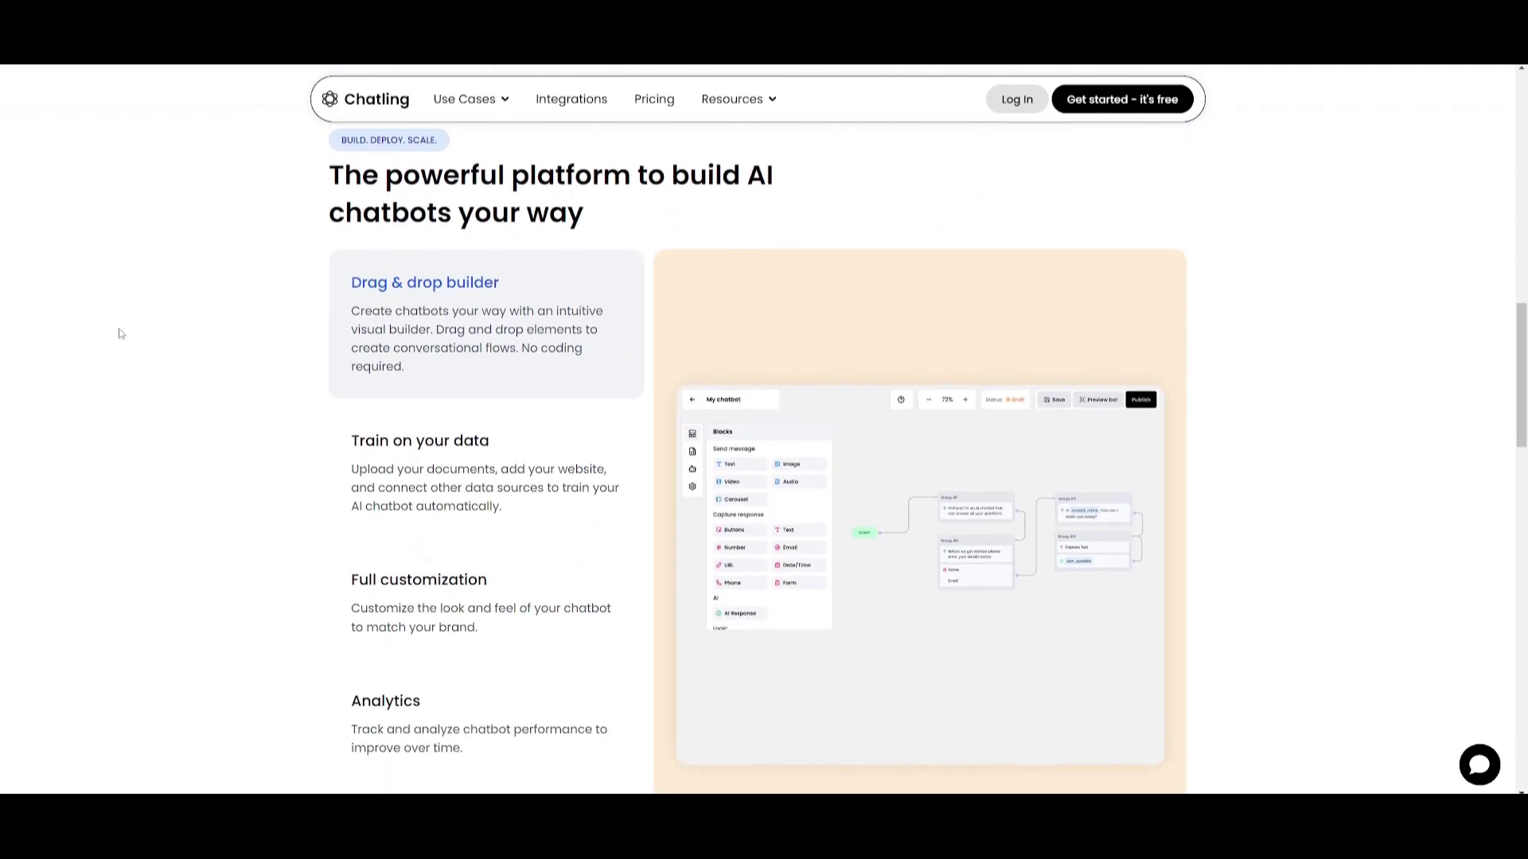
pyautogui.scroll(-1, 125, 332)
pyautogui.scroll(-5, 125, 332)
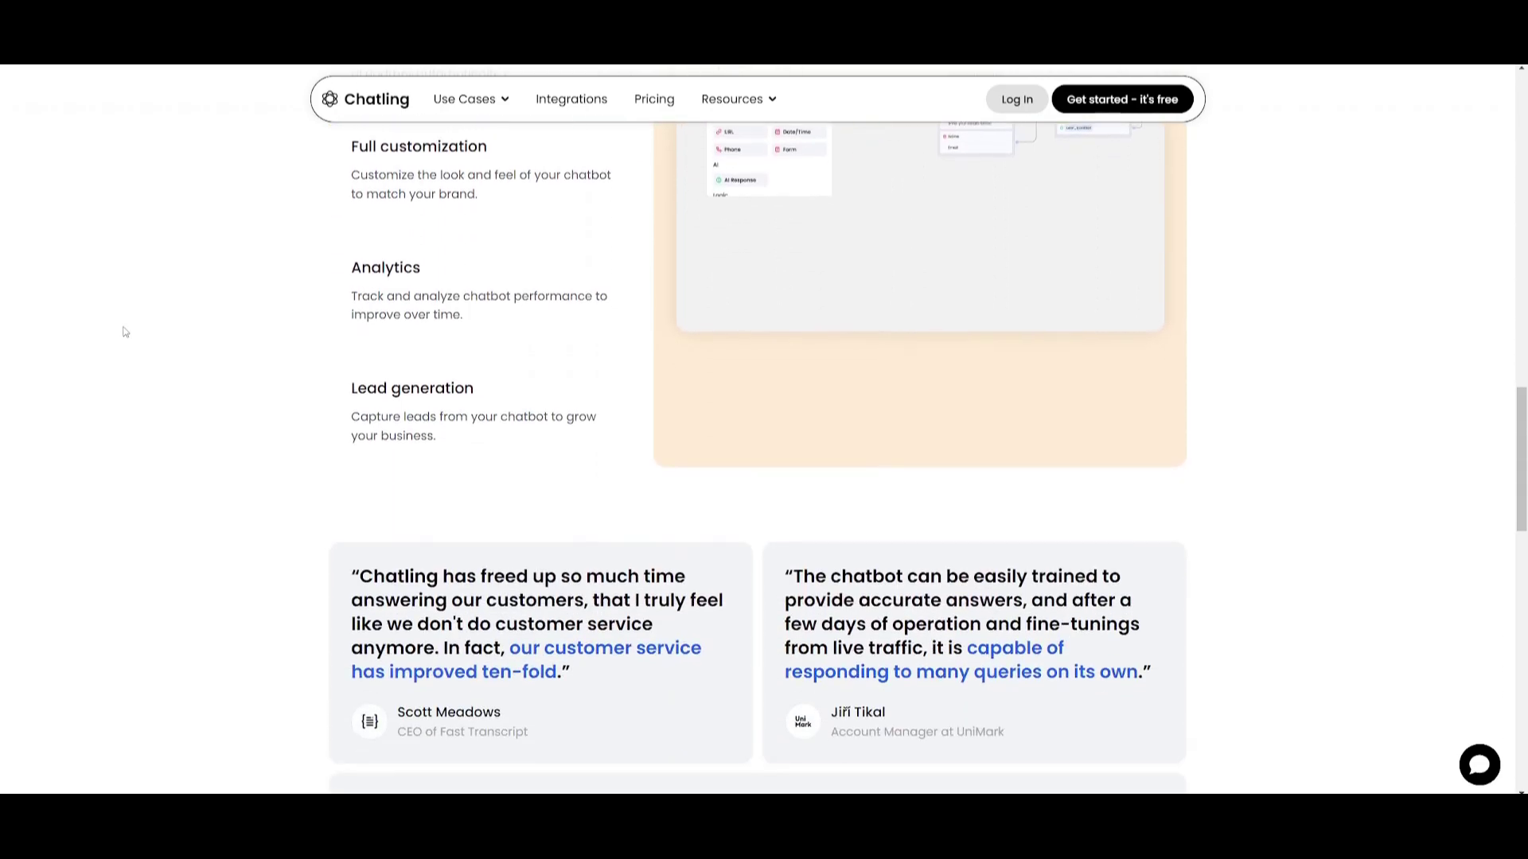
pyautogui.scroll(7, 125, 332)
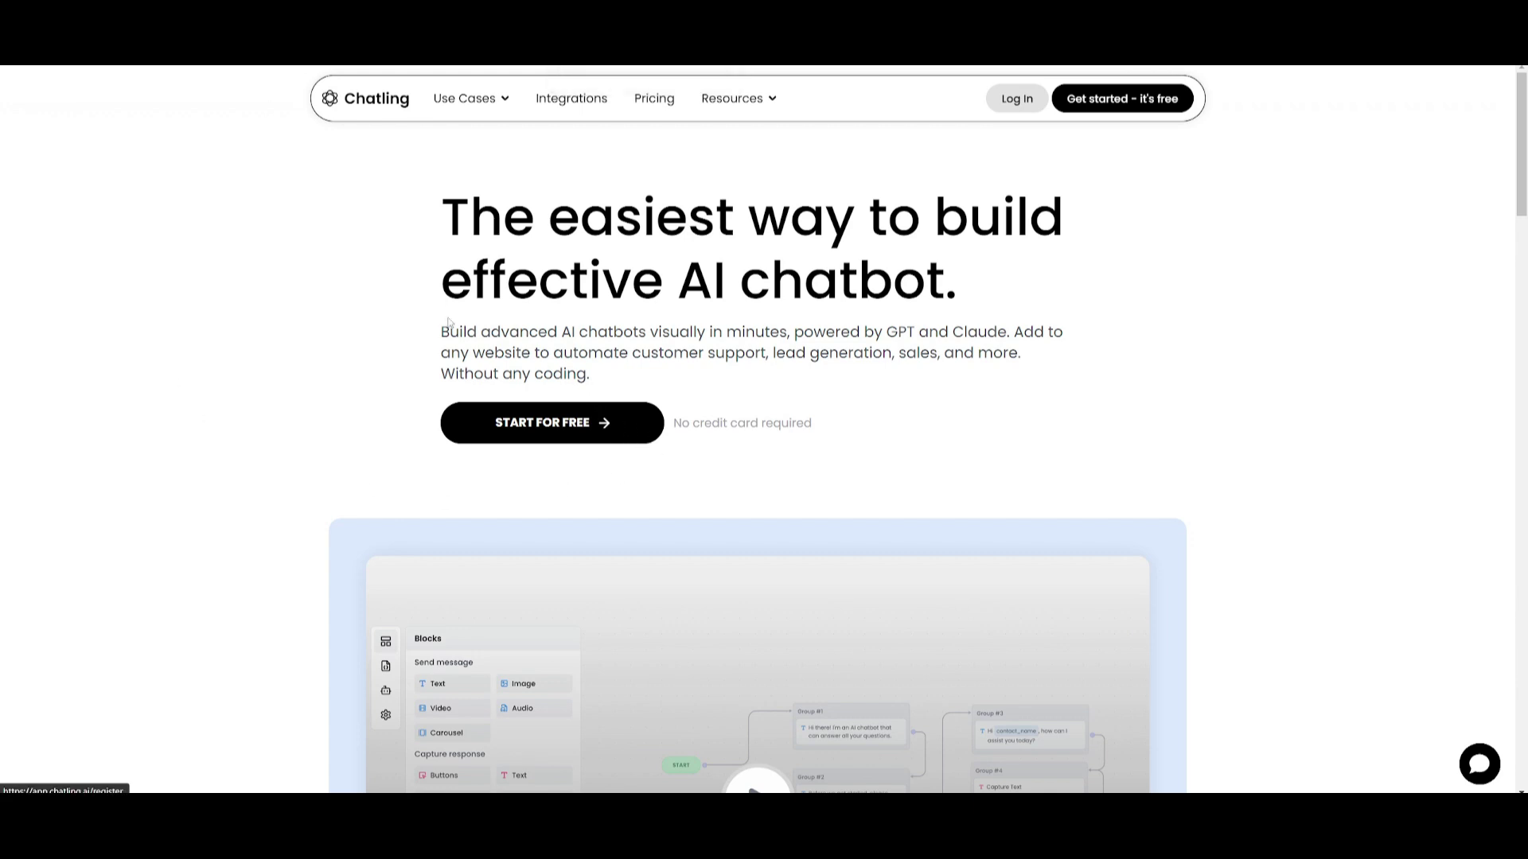
# Sign up for a free account and look over the Chatbot Builder overview docs
pyautogui.click(525, 425)
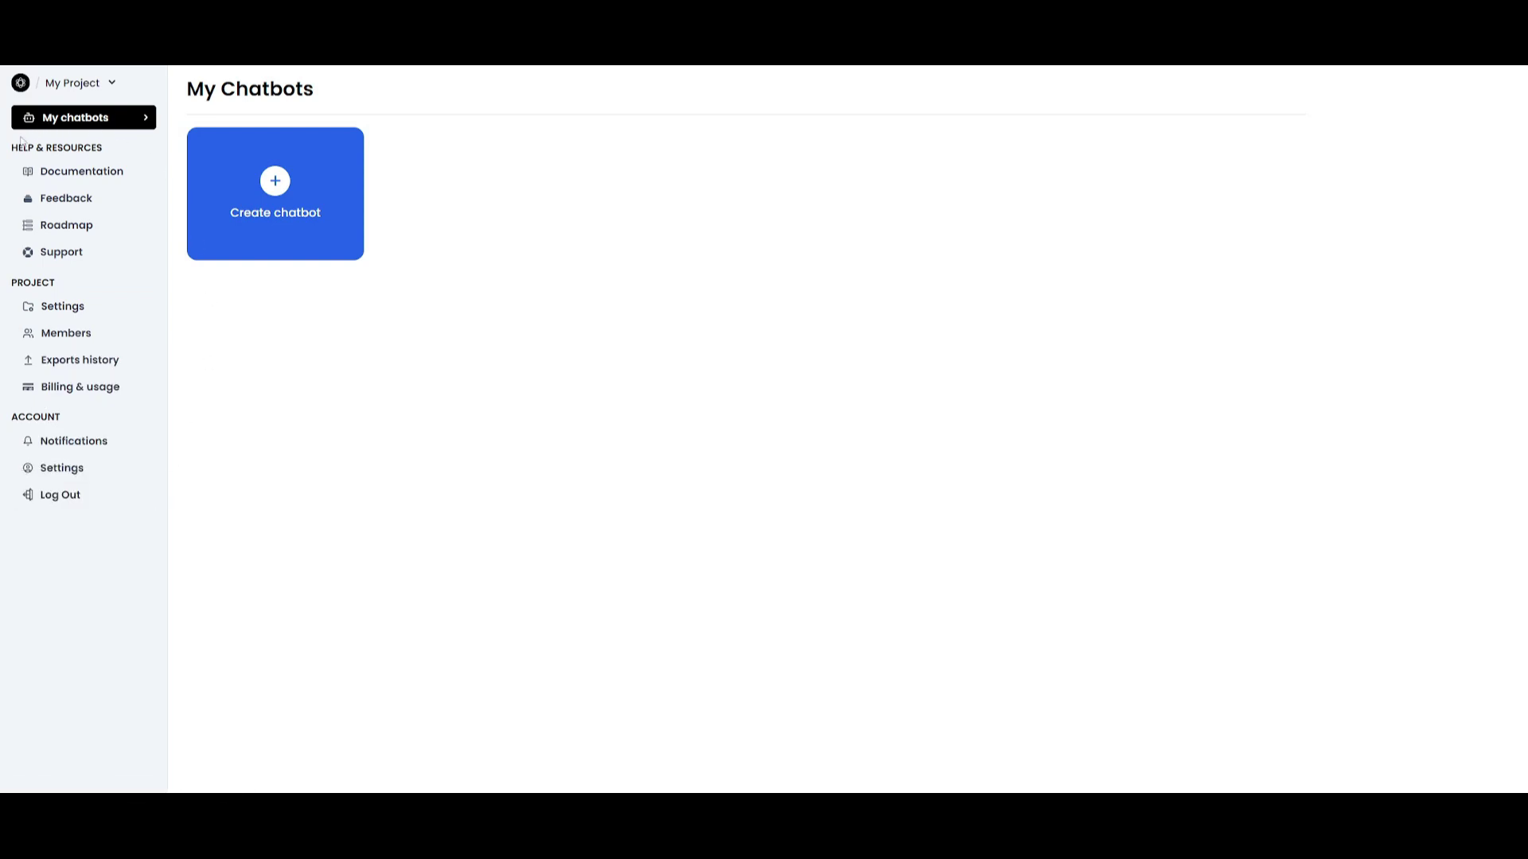
pyautogui.click(84, 170)
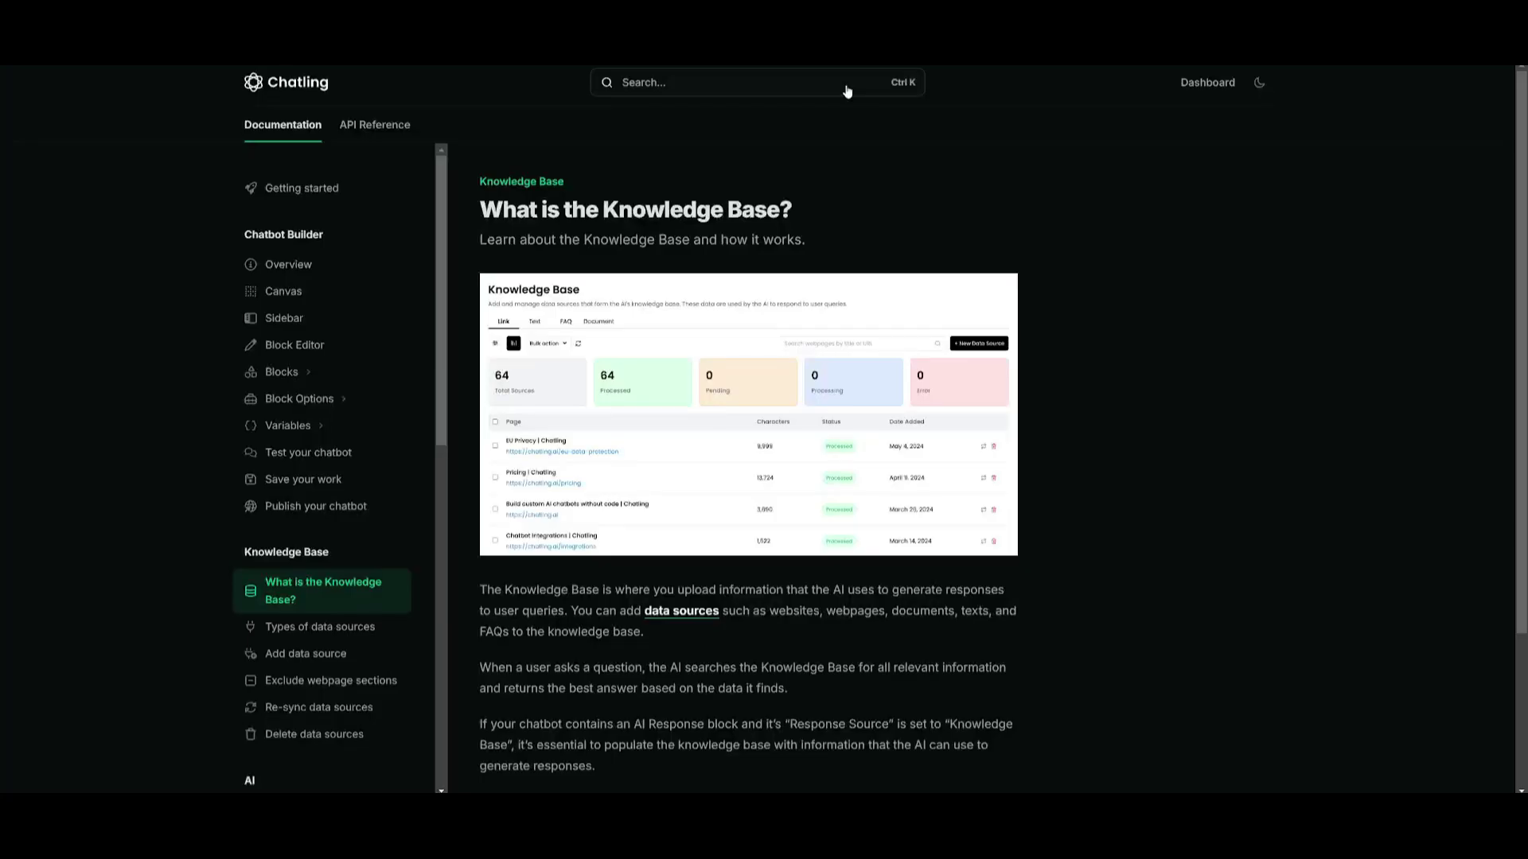
pyautogui.click(299, 256)
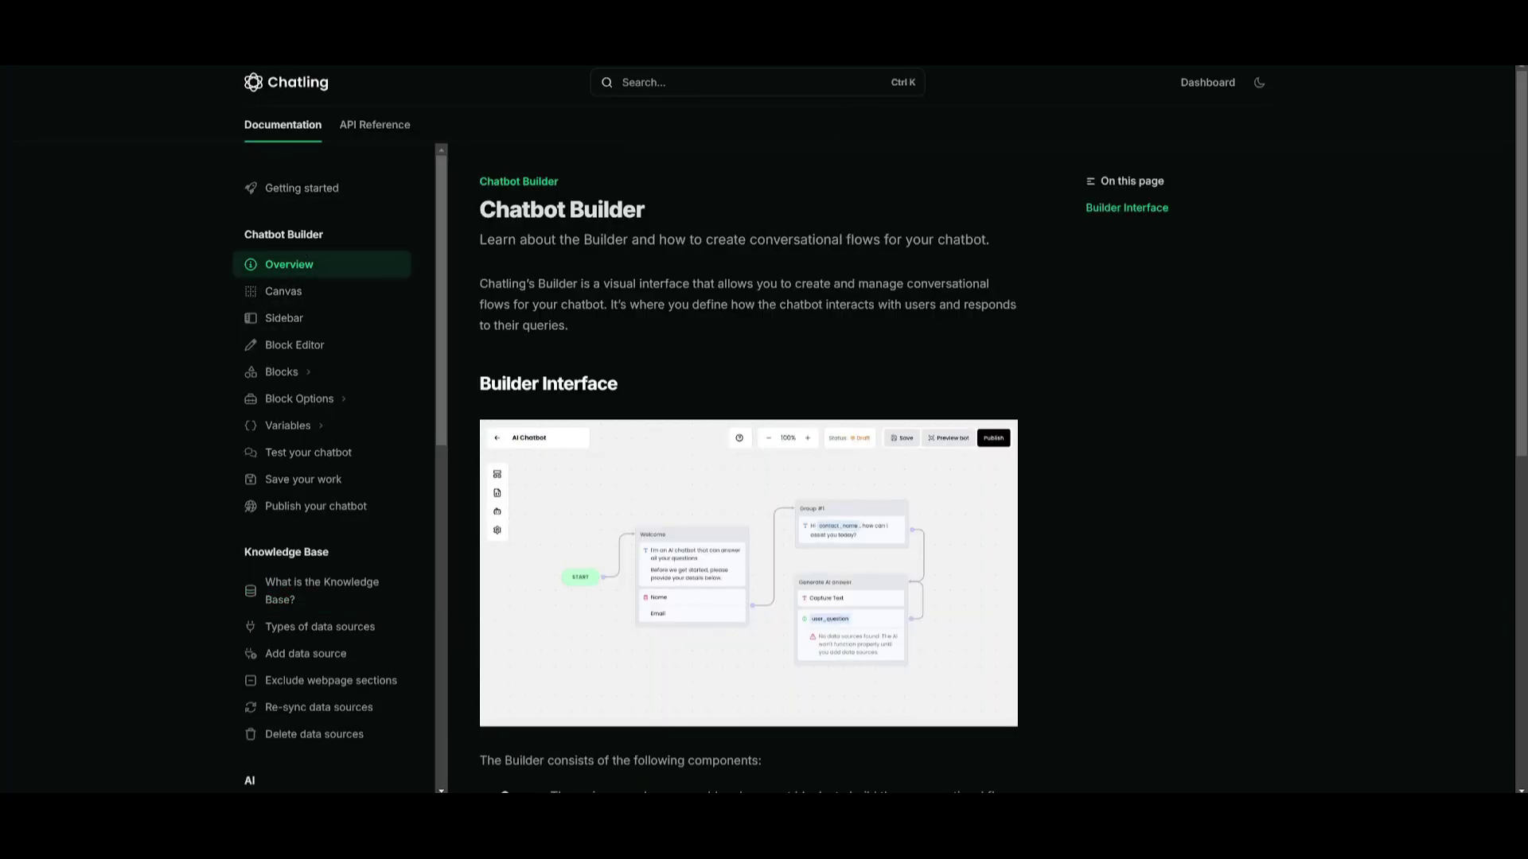
pyautogui.hotkey('ctrl', 'w')
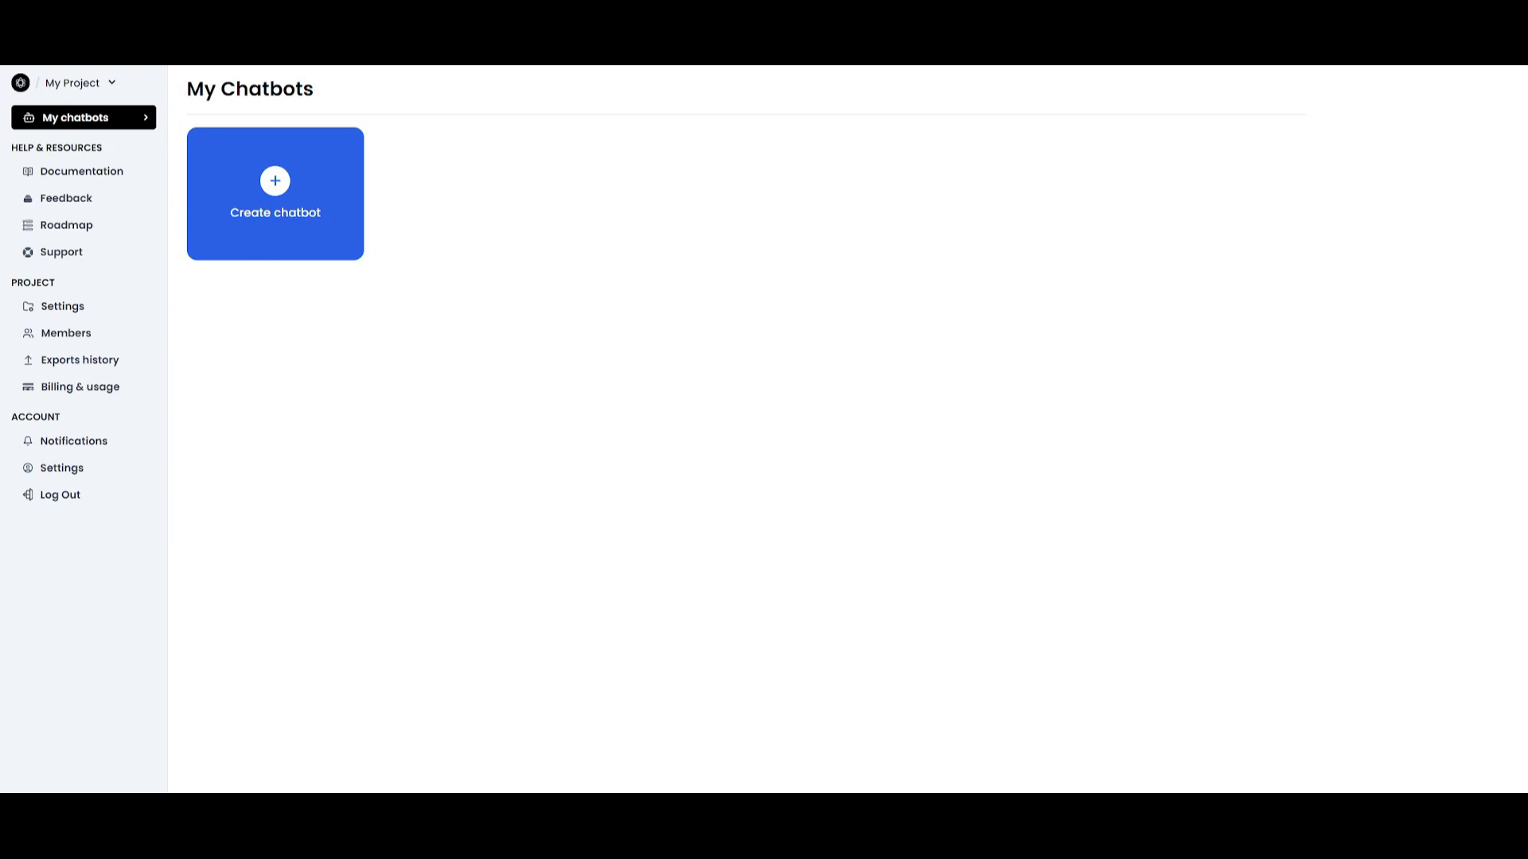
# Browse project team members and the account Change password form, then return to My Chatbots
pyautogui.click(67, 317)
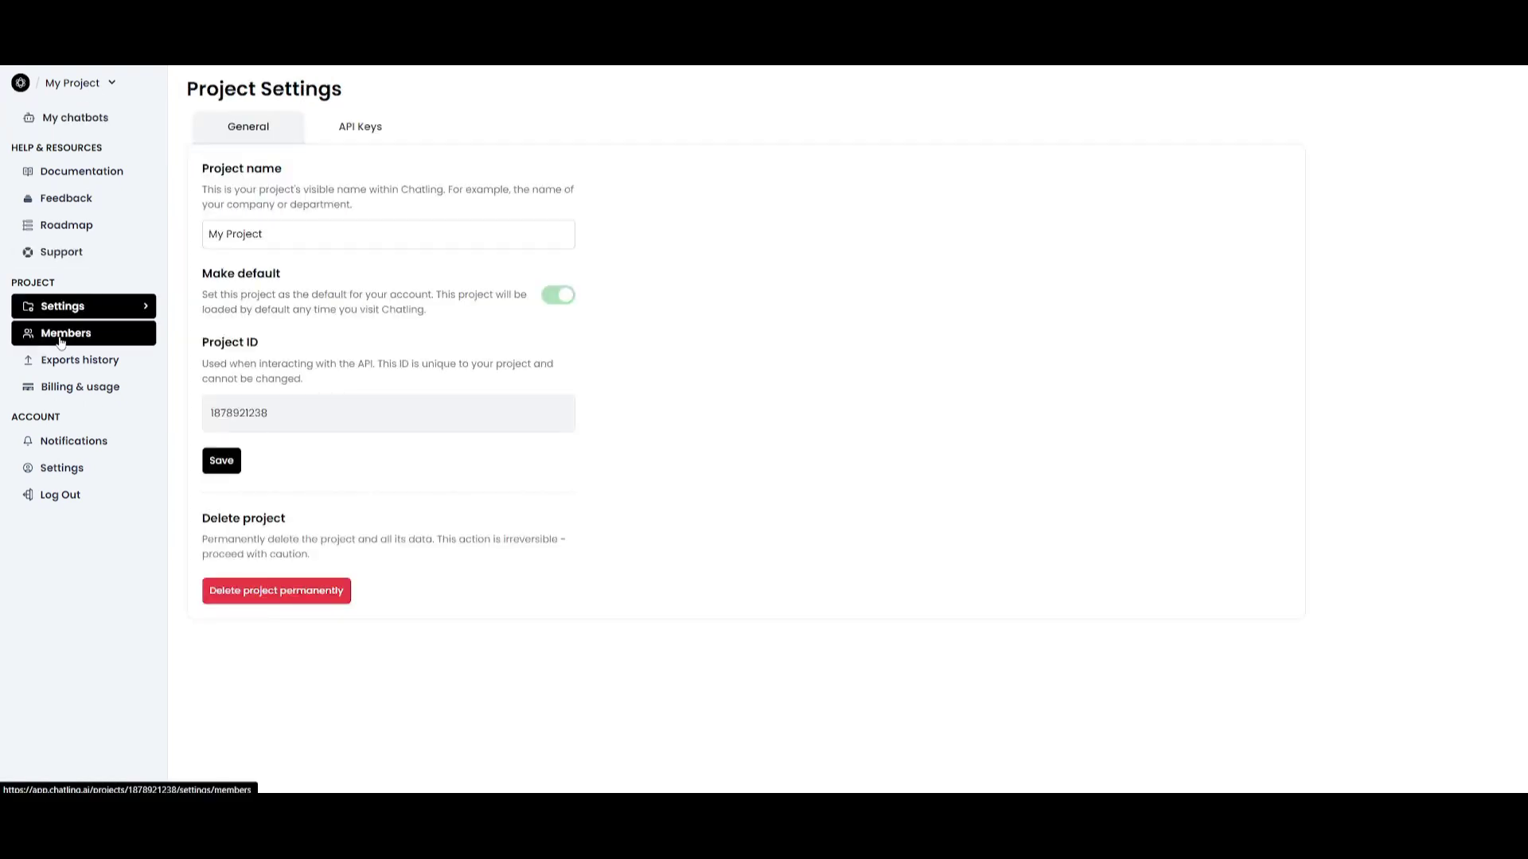
pyautogui.click(61, 340)
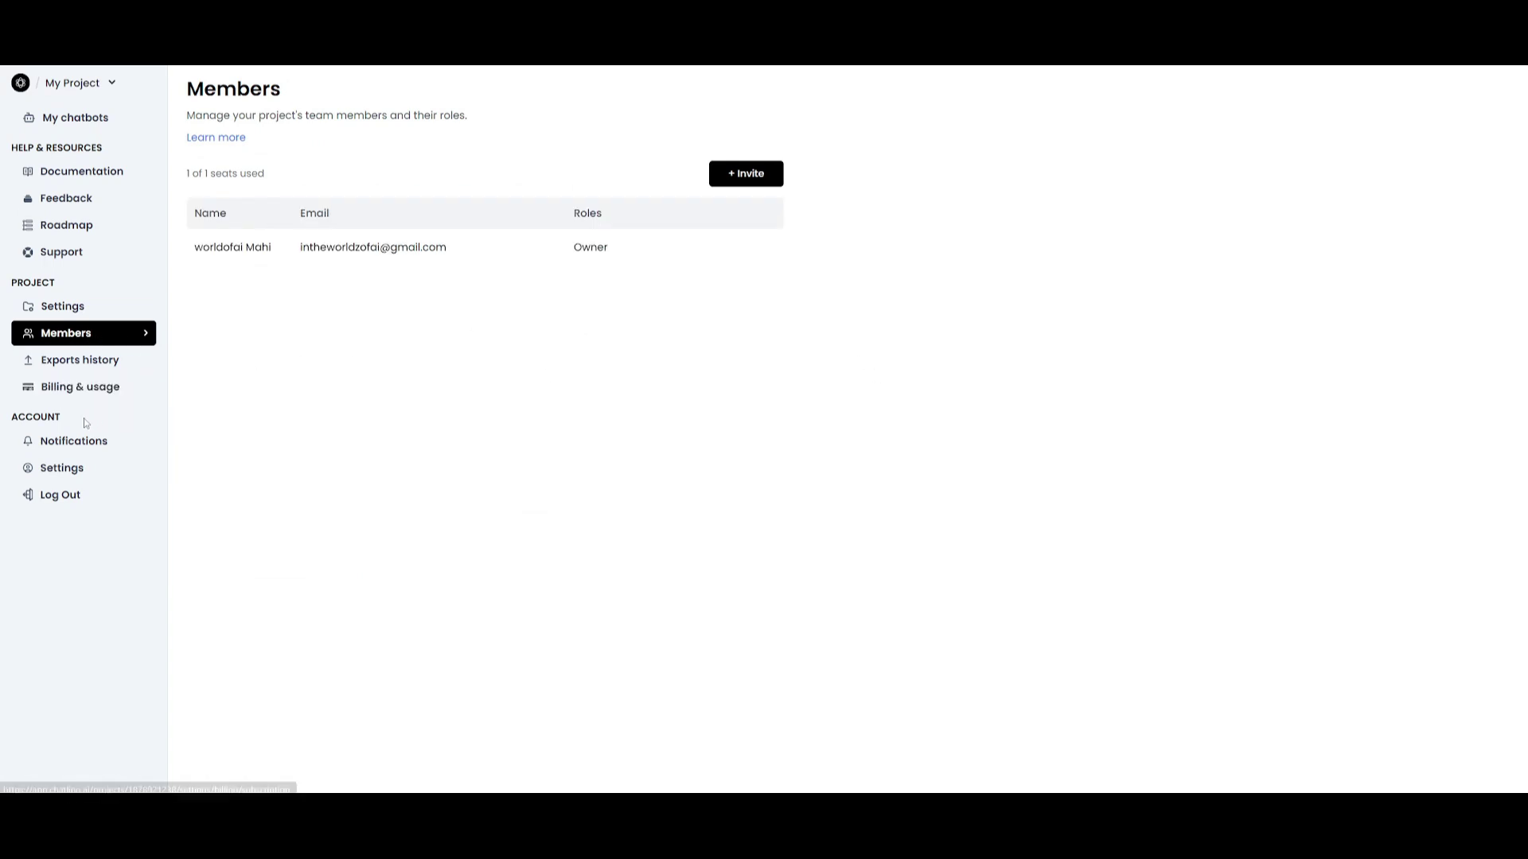
pyautogui.click(58, 469)
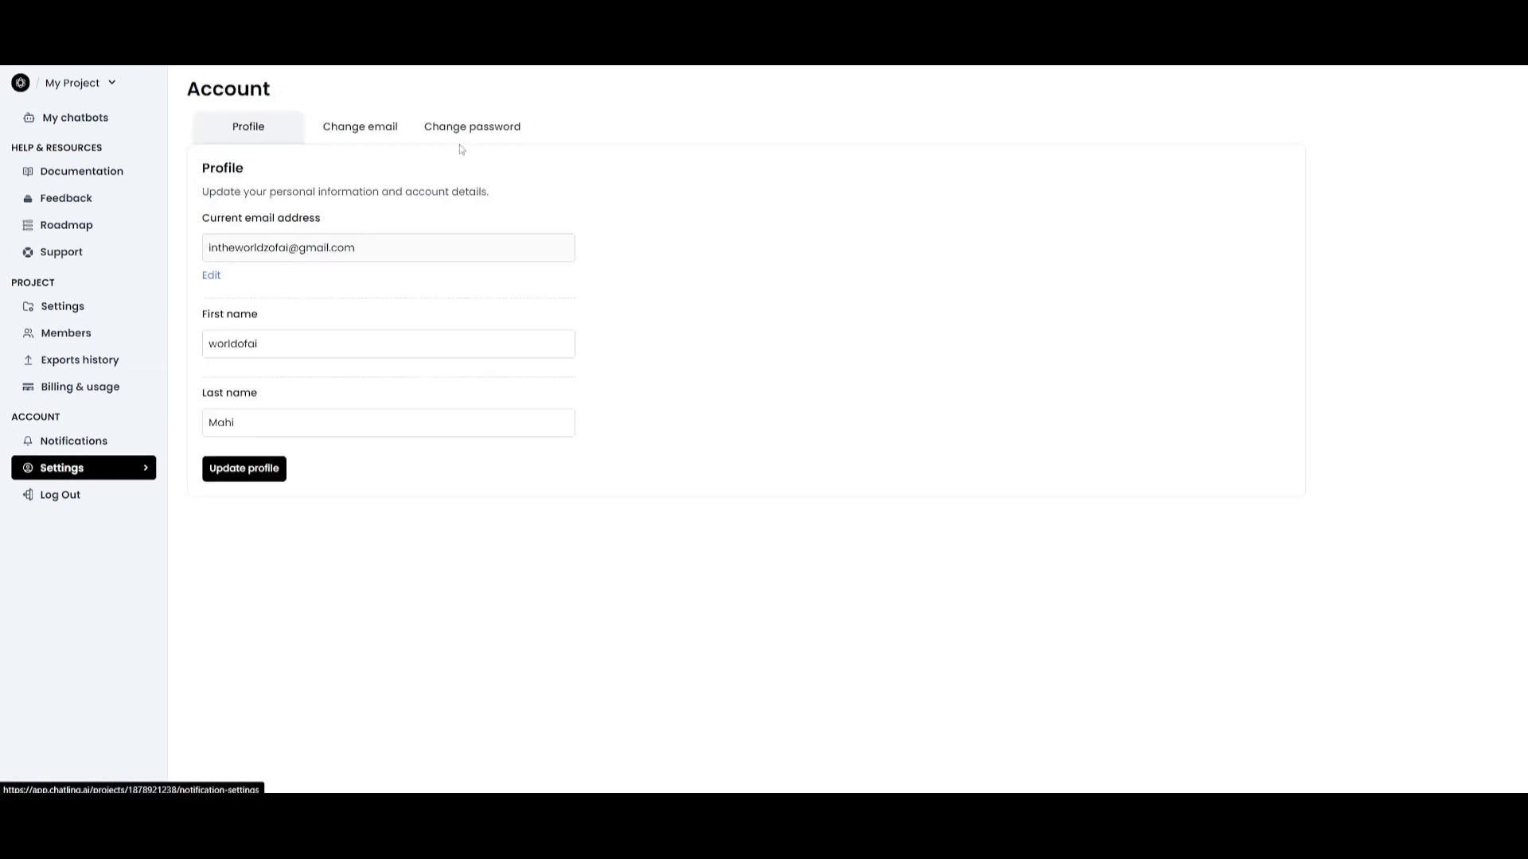
pyautogui.click(476, 126)
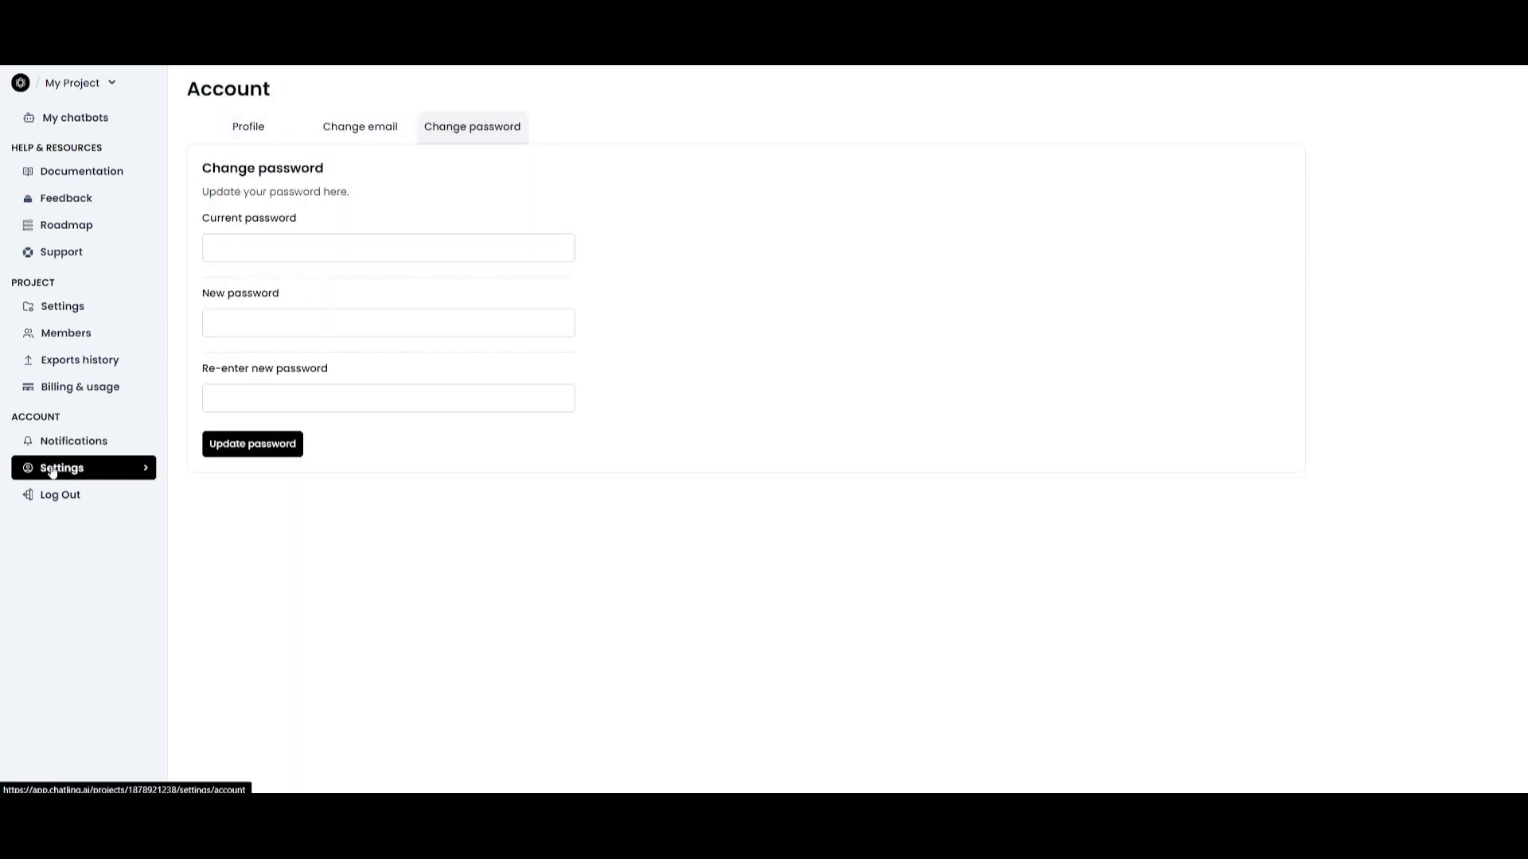
pyautogui.click(70, 119)
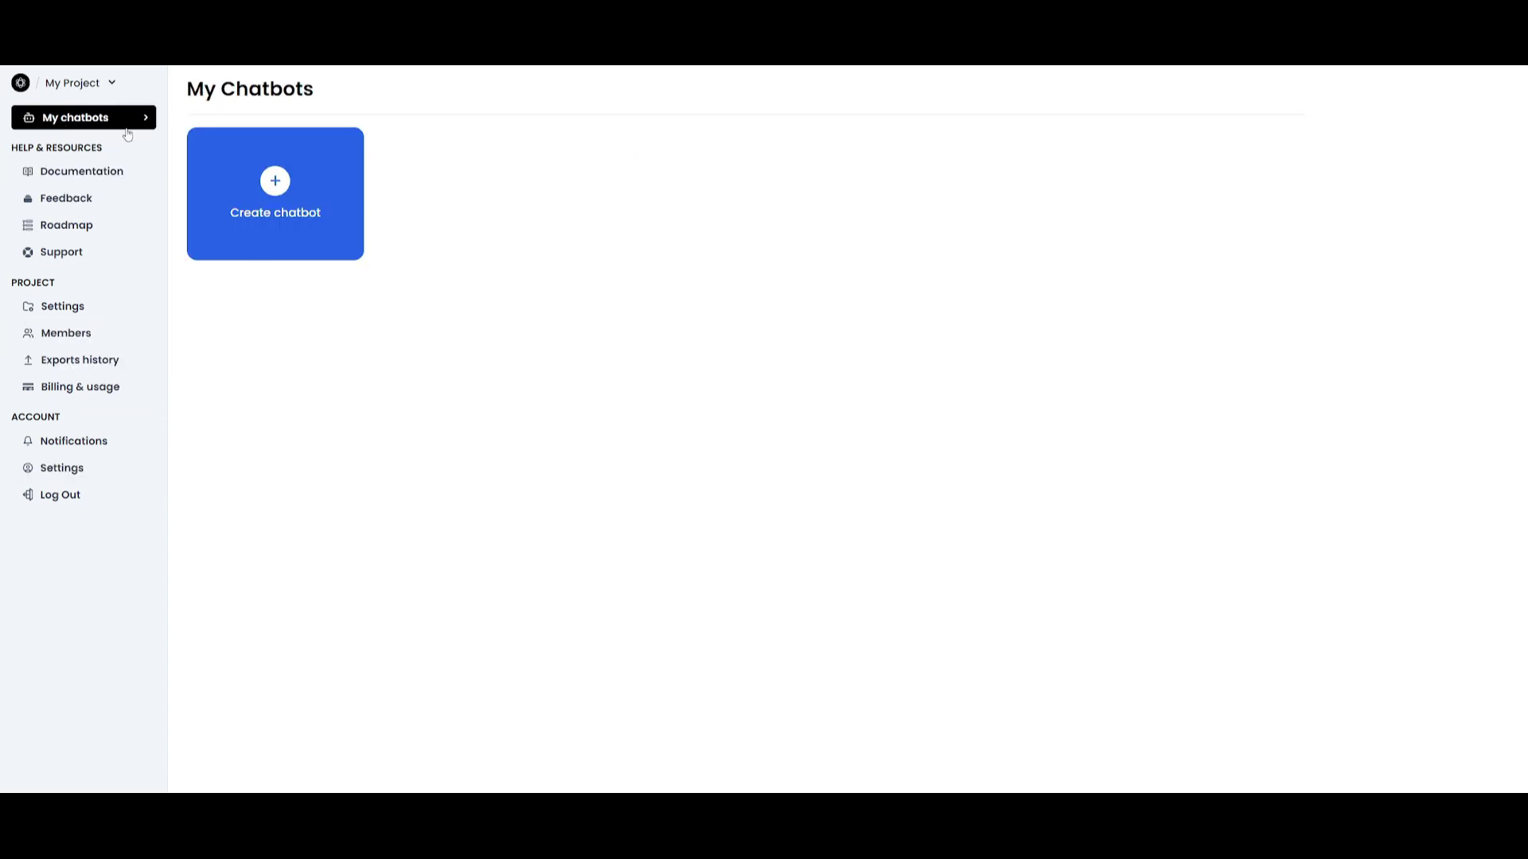
# Start a new chatbot and try the demo Support Bot by choosing Software Development
pyautogui.click(268, 184)
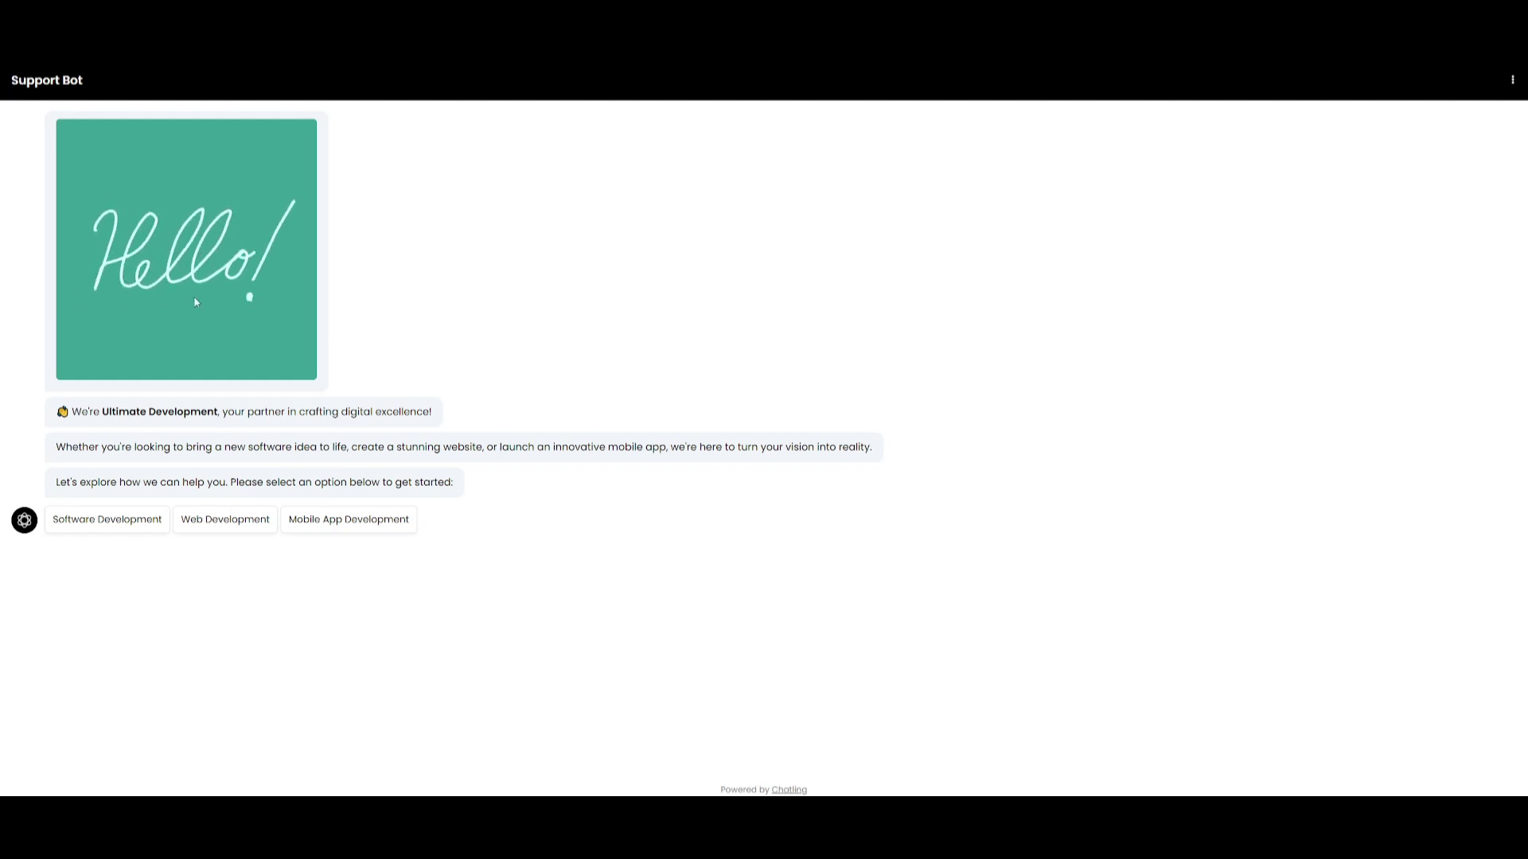
pyautogui.click(93, 521)
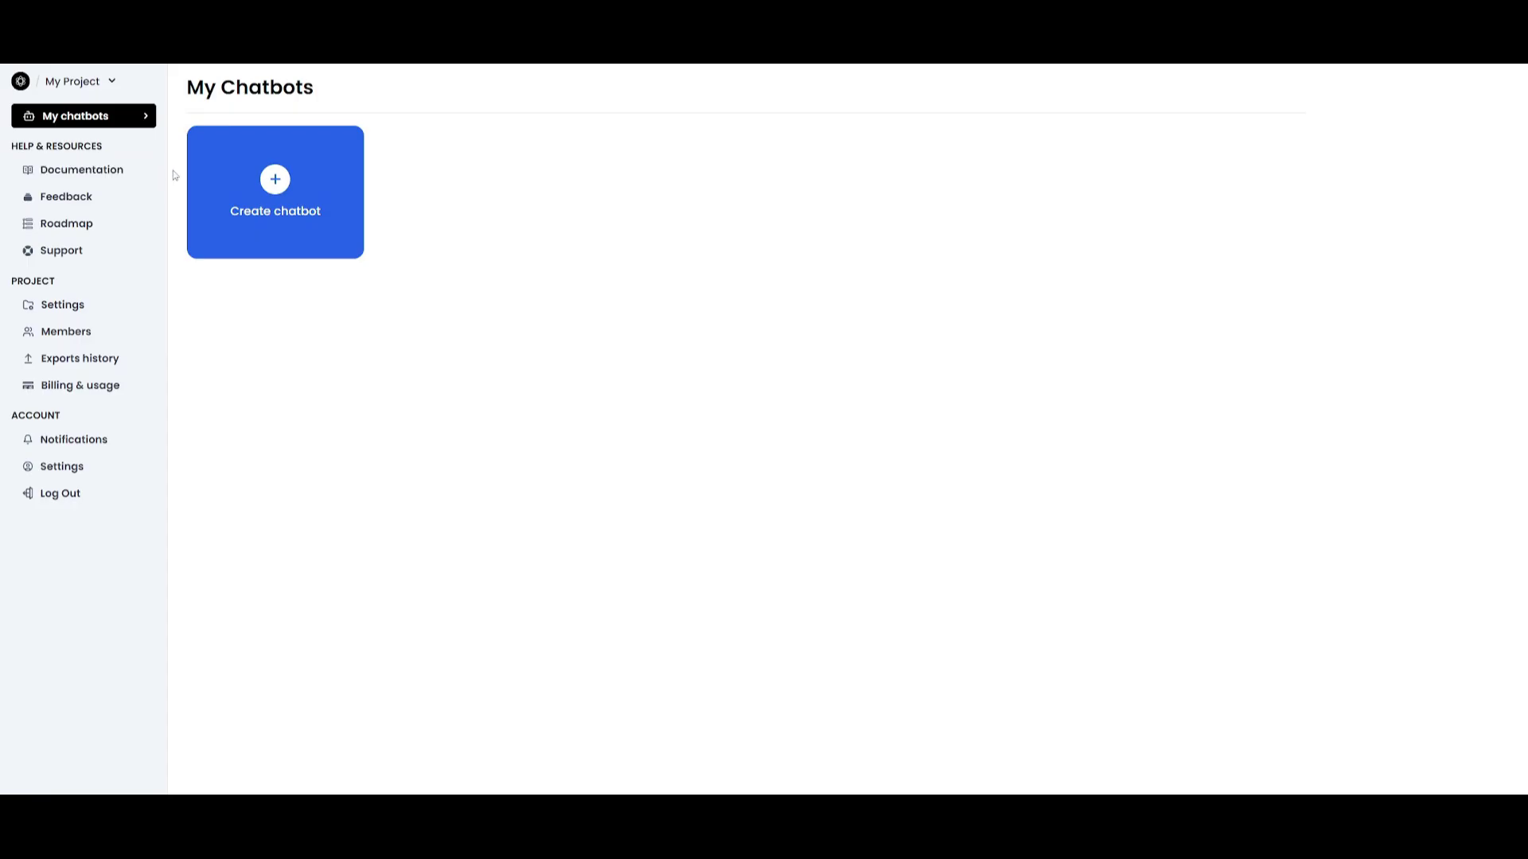
# Start a new chatbot from scratch and name it 'WoA Chatbot'
pyautogui.click(270, 203)
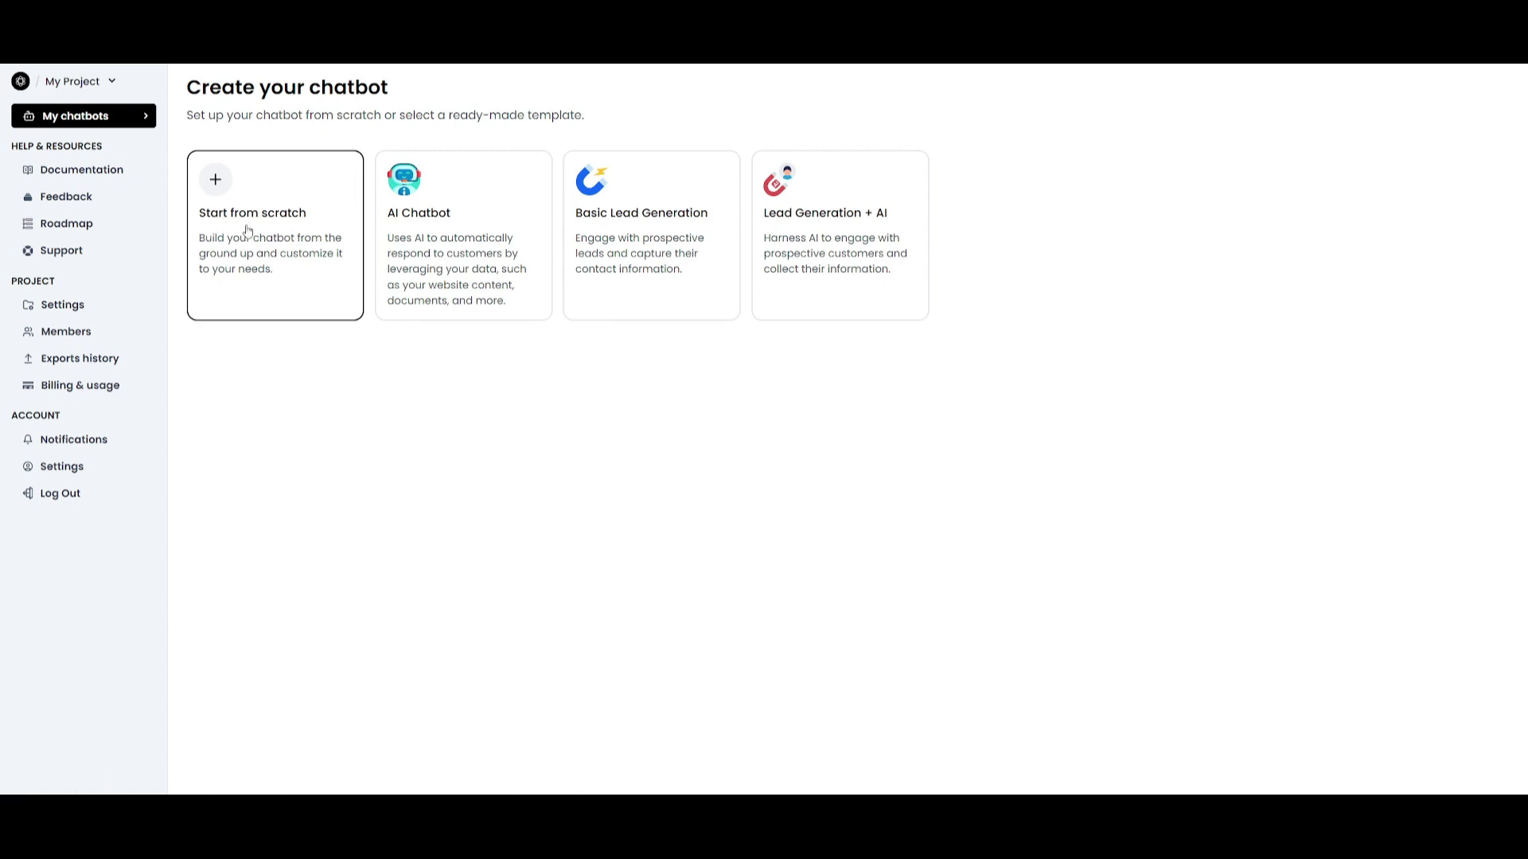
pyautogui.click(247, 231)
pyautogui.click(636, 453)
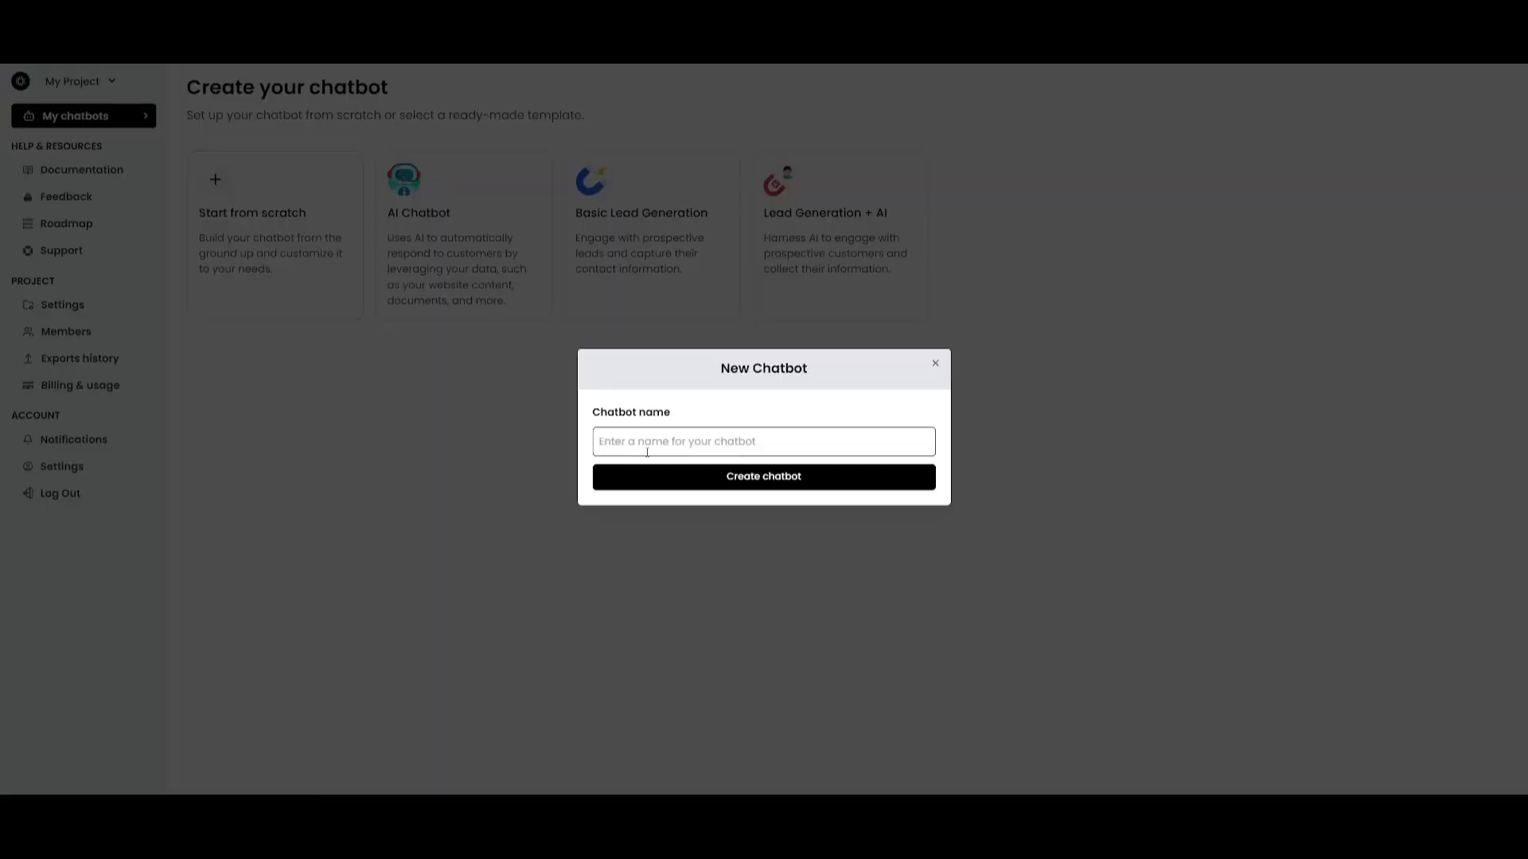
pyautogui.write('WoA Chatbot')
# Create WOA Chatbot, tour the builder's Blocks, Variables, AI and Settings panels, then open Knowledge base
pyautogui.click(751, 481)
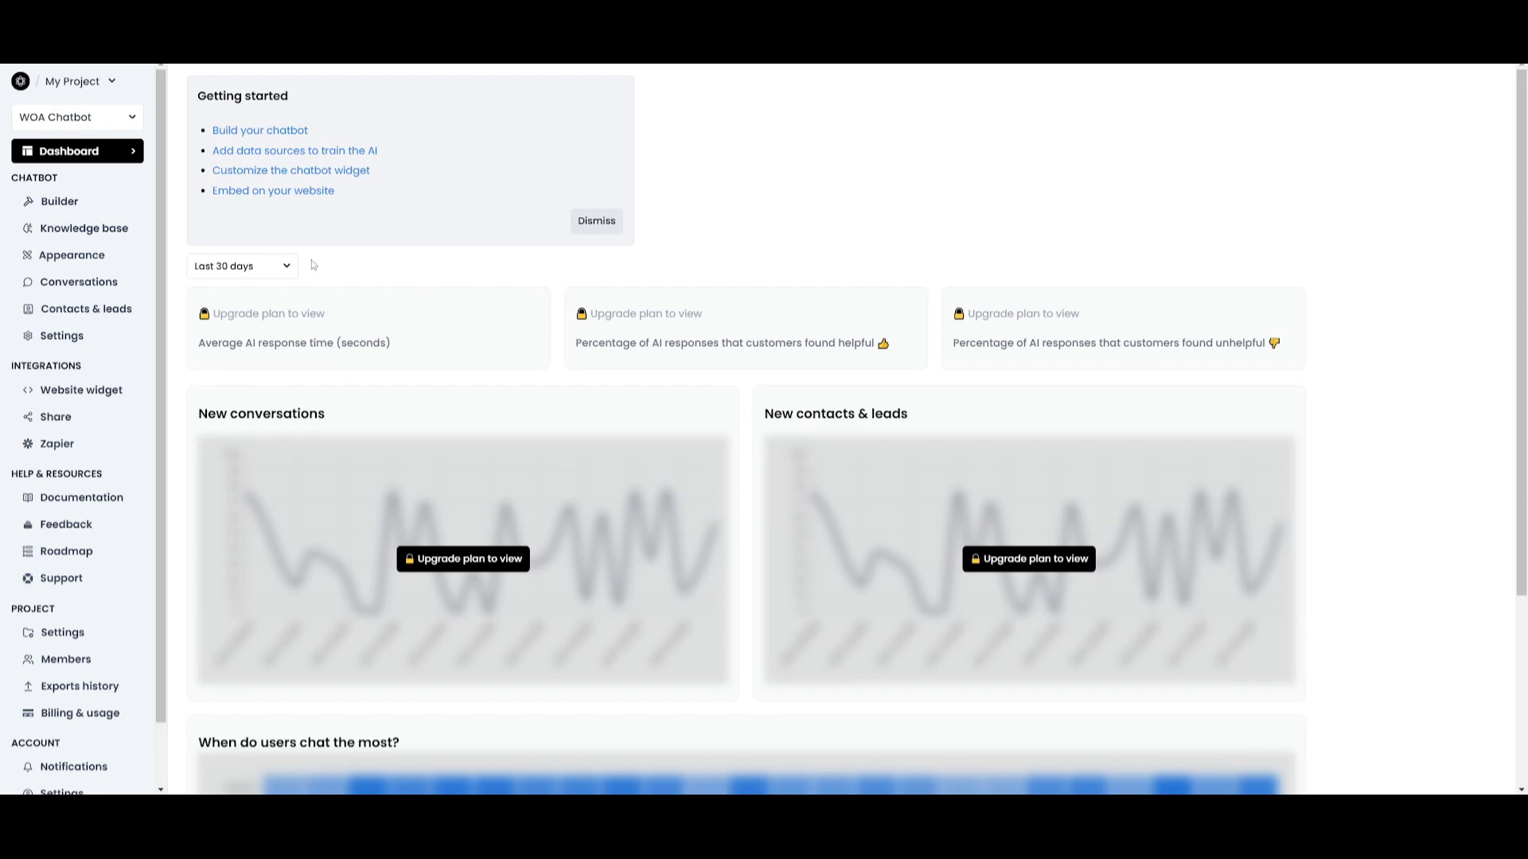
pyautogui.click(53, 202)
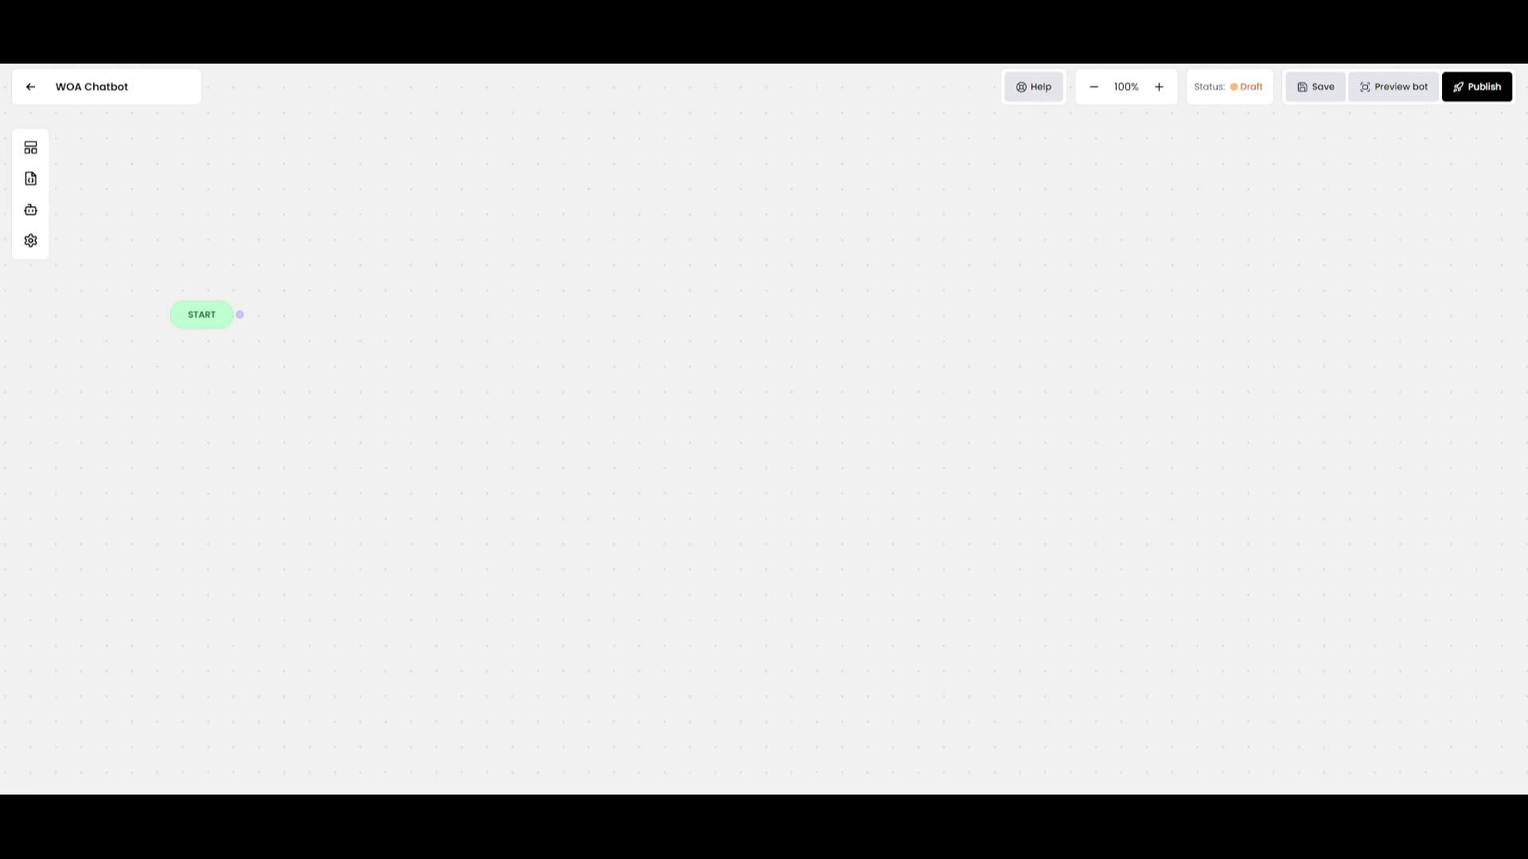
pyautogui.click(22, 153)
pyautogui.click(31, 179)
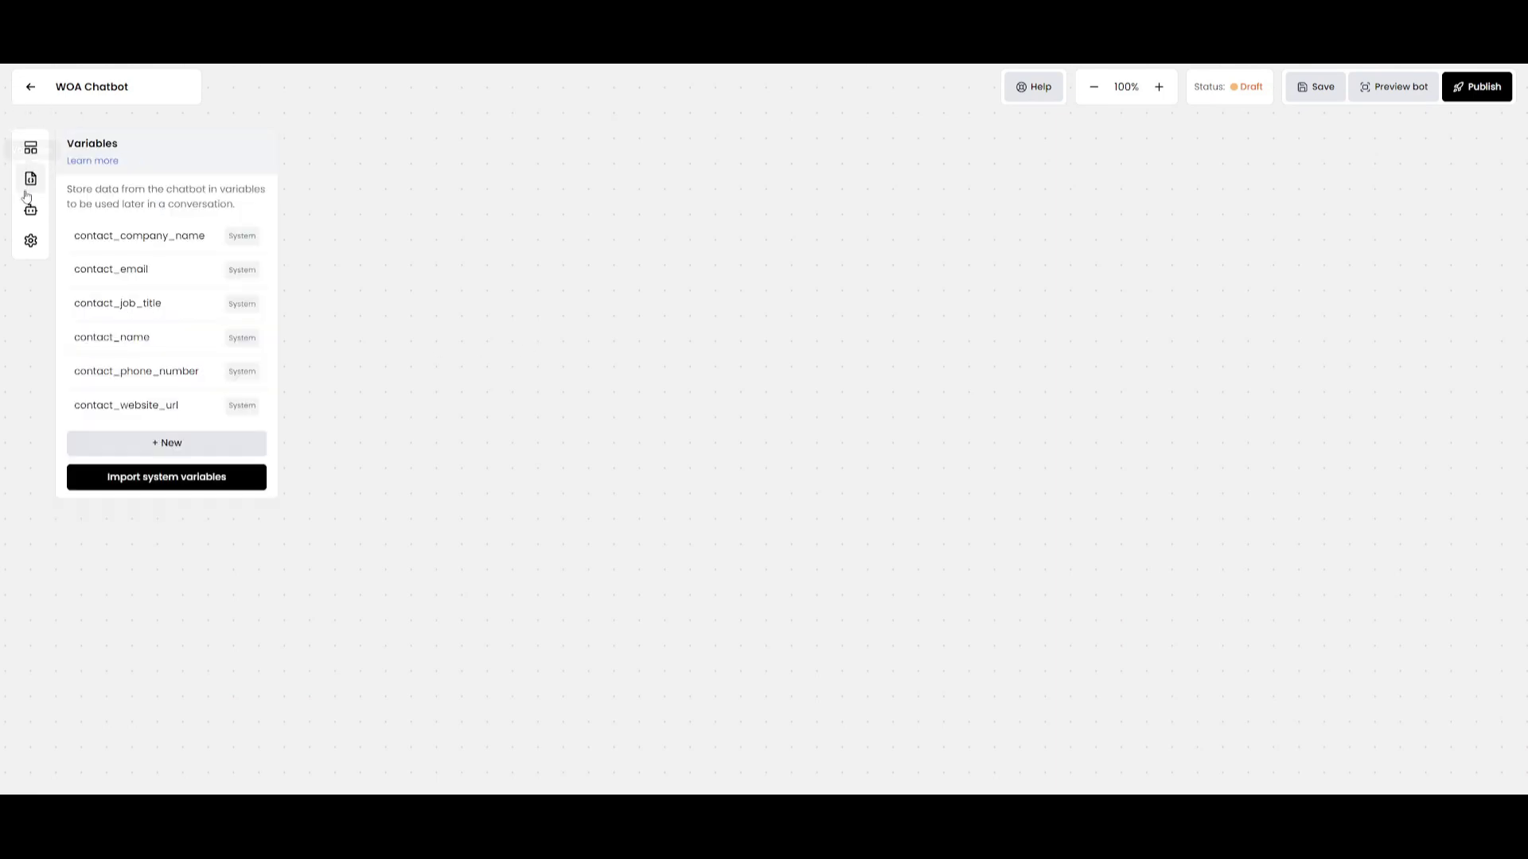
pyautogui.click(28, 208)
pyautogui.click(30, 241)
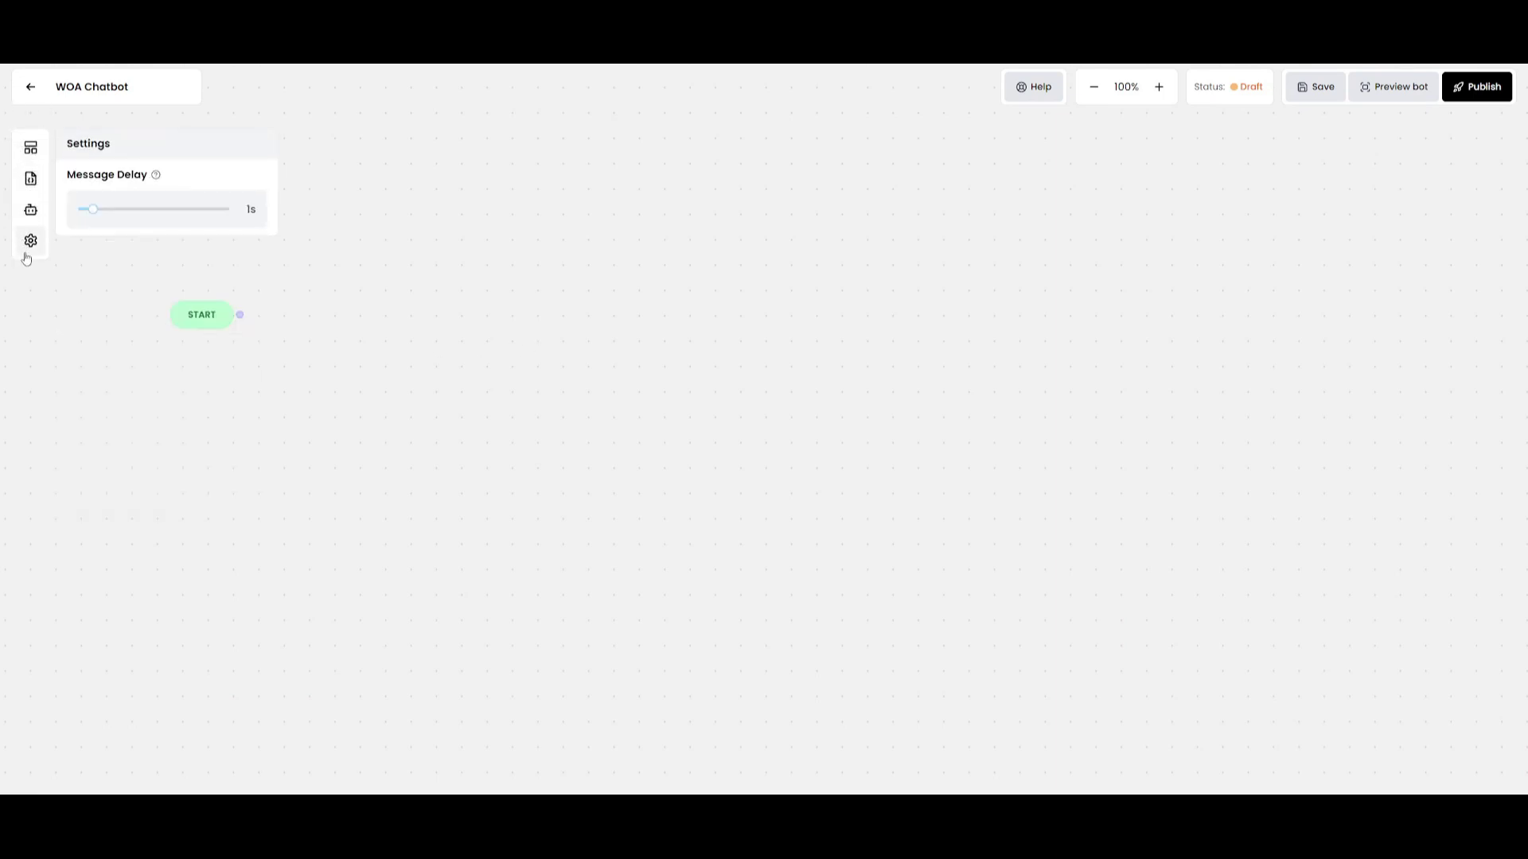
pyautogui.click(22, 151)
pyautogui.click(30, 86)
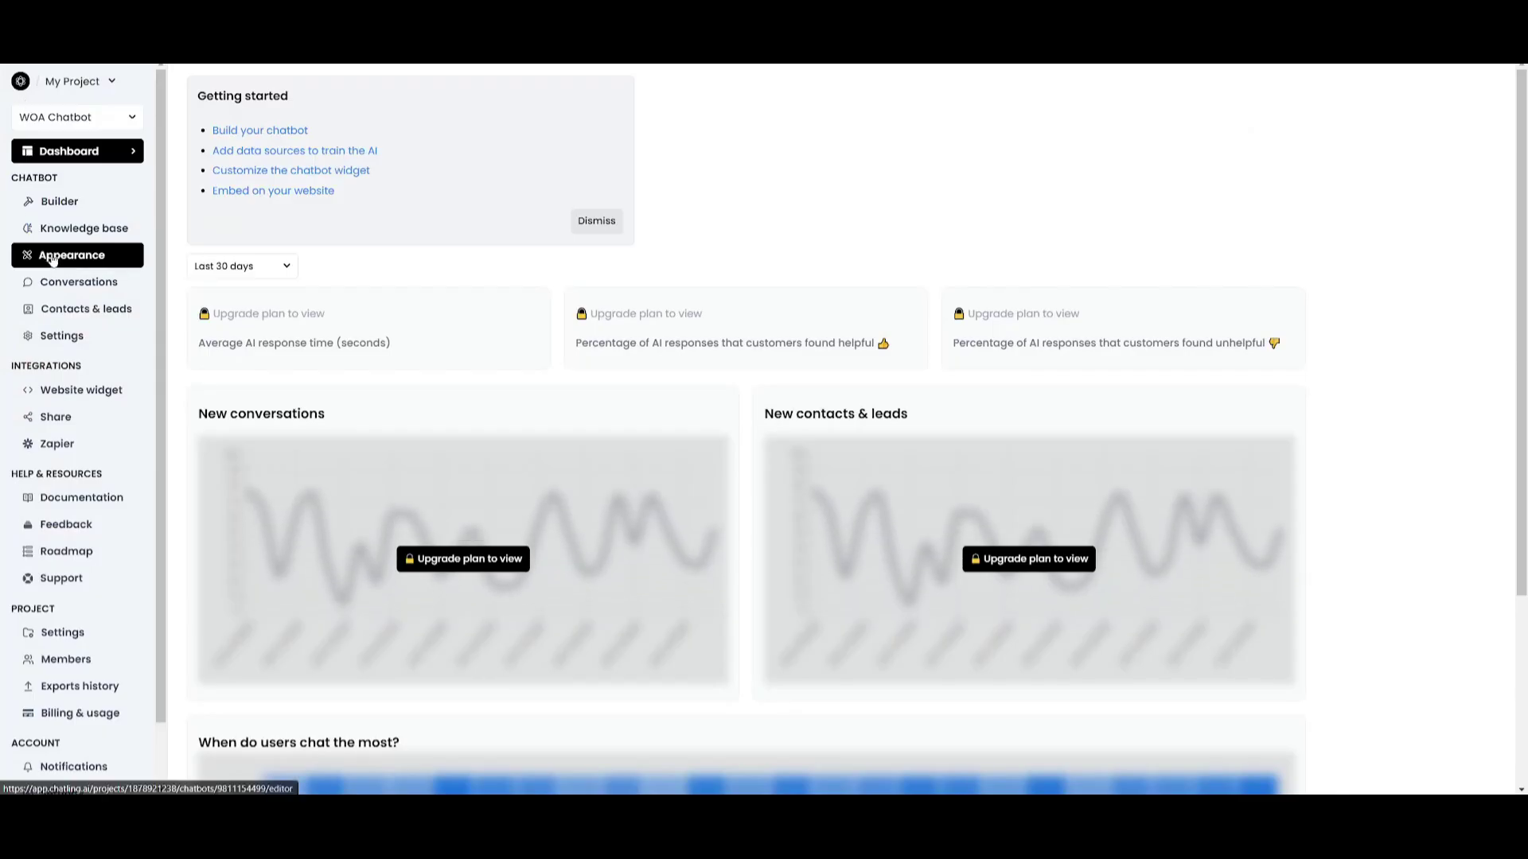
pyautogui.click(89, 231)
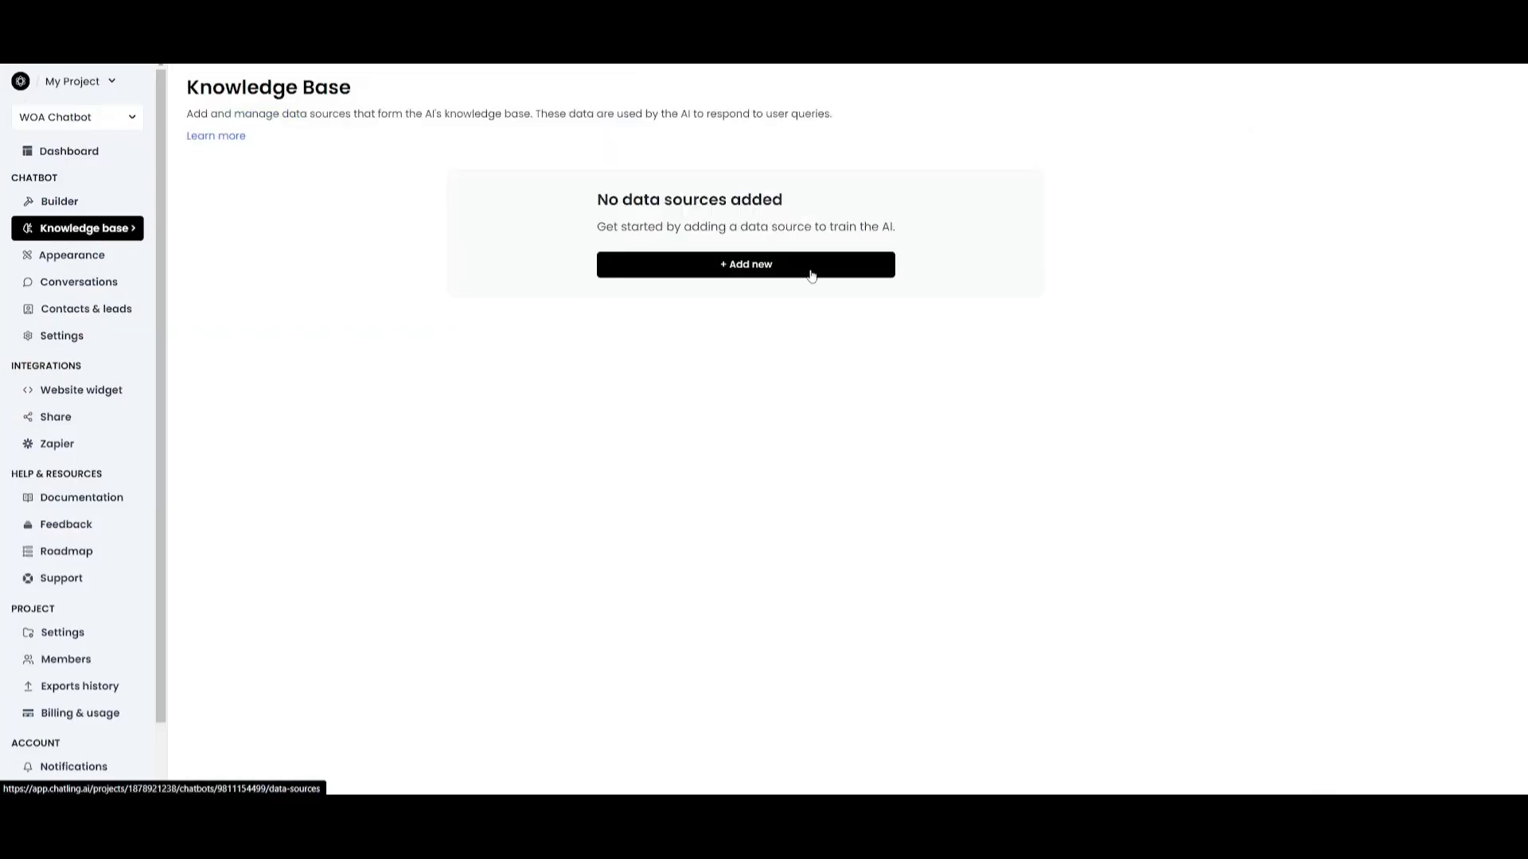
# Browse the Website, Sitemap, URL list, Document, Text, FAQ and Zoho source options, then open Appearance
pyautogui.click(748, 271)
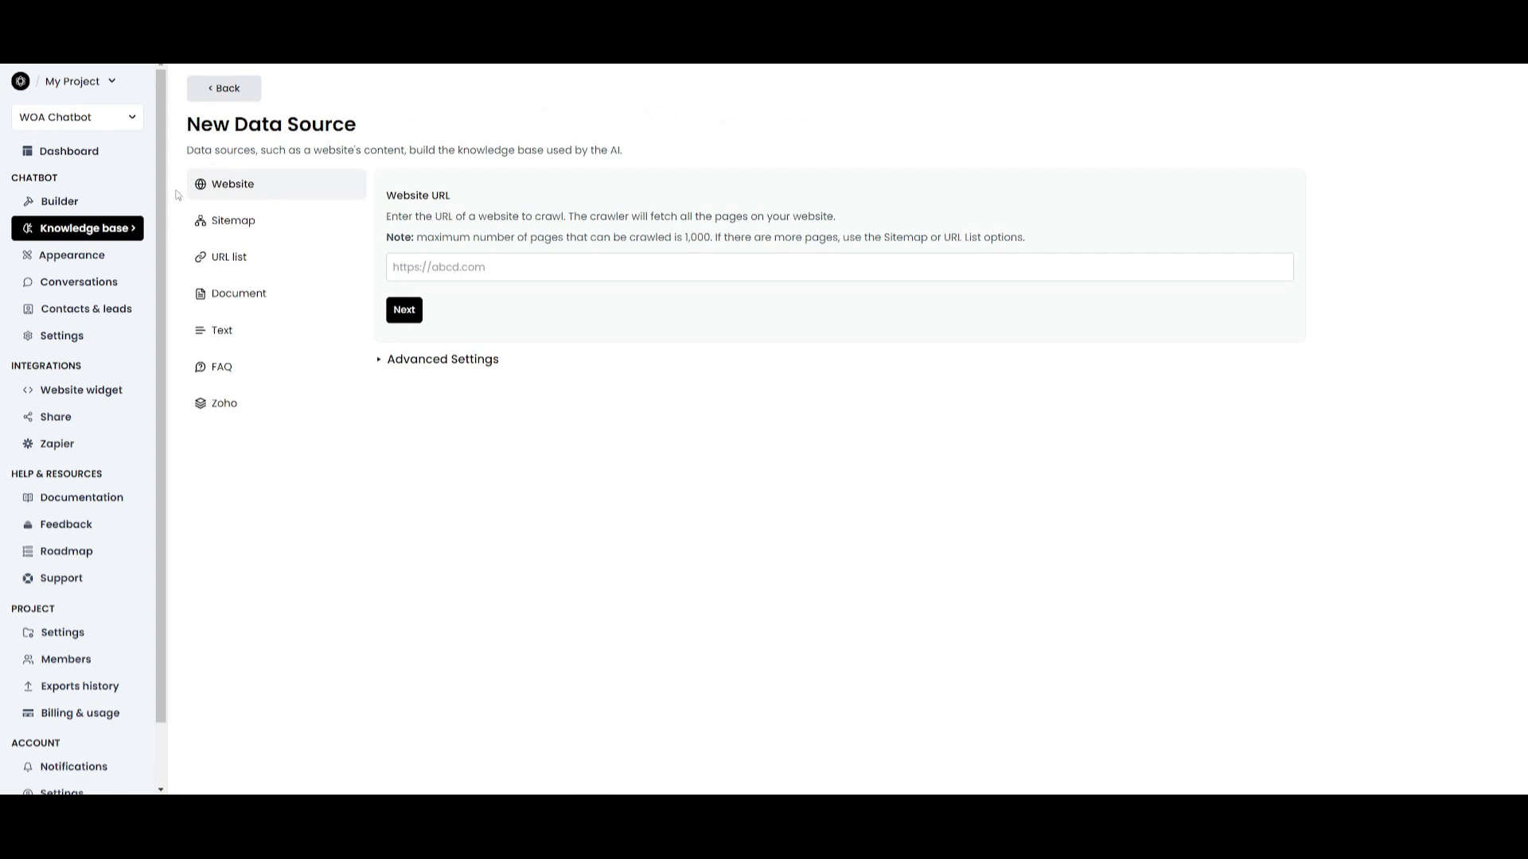
pyautogui.click(237, 222)
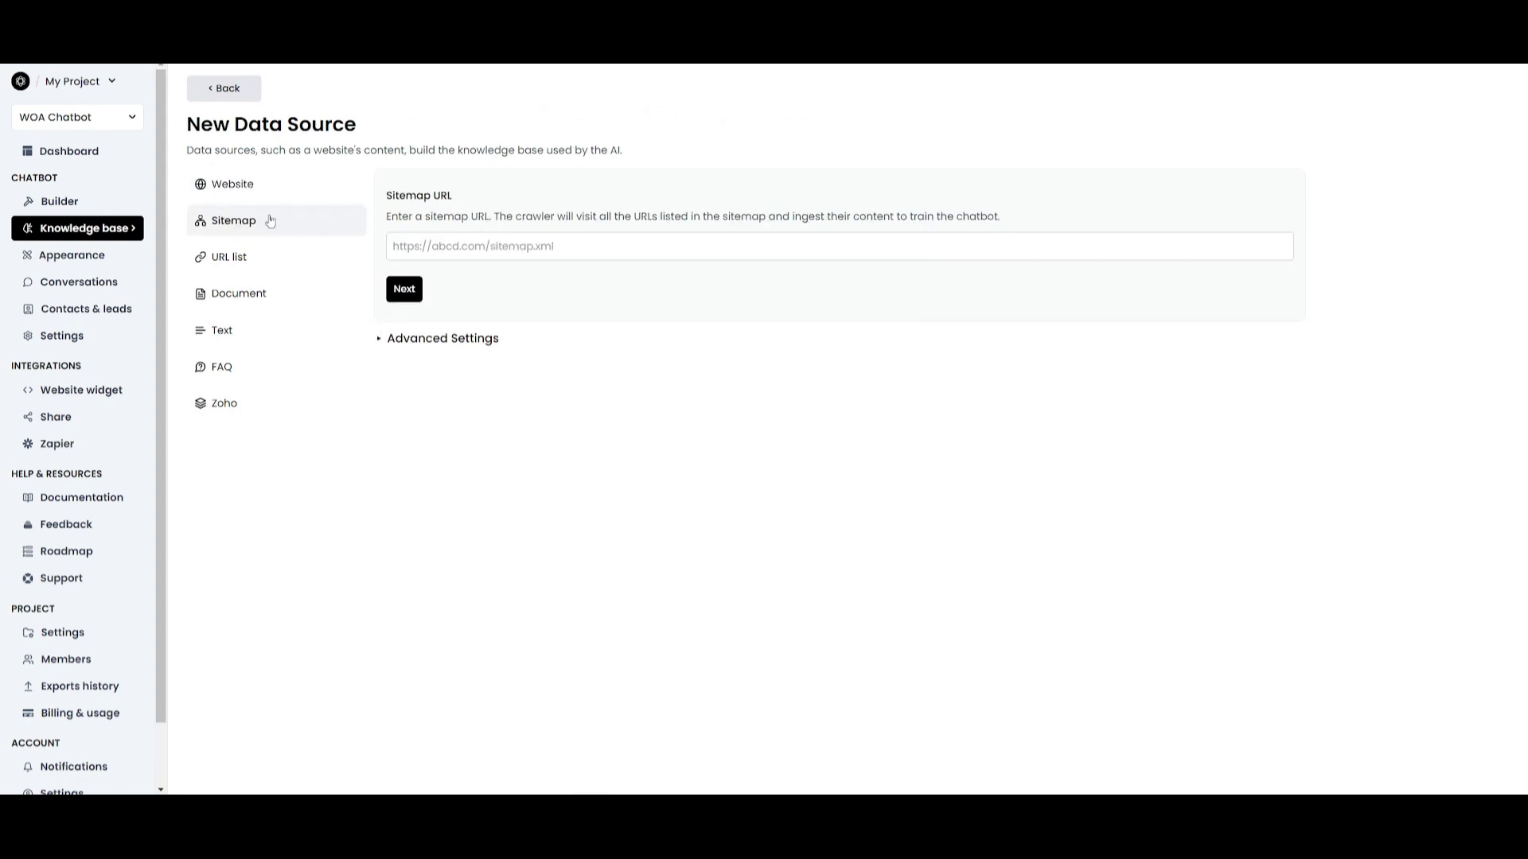
pyautogui.click(239, 257)
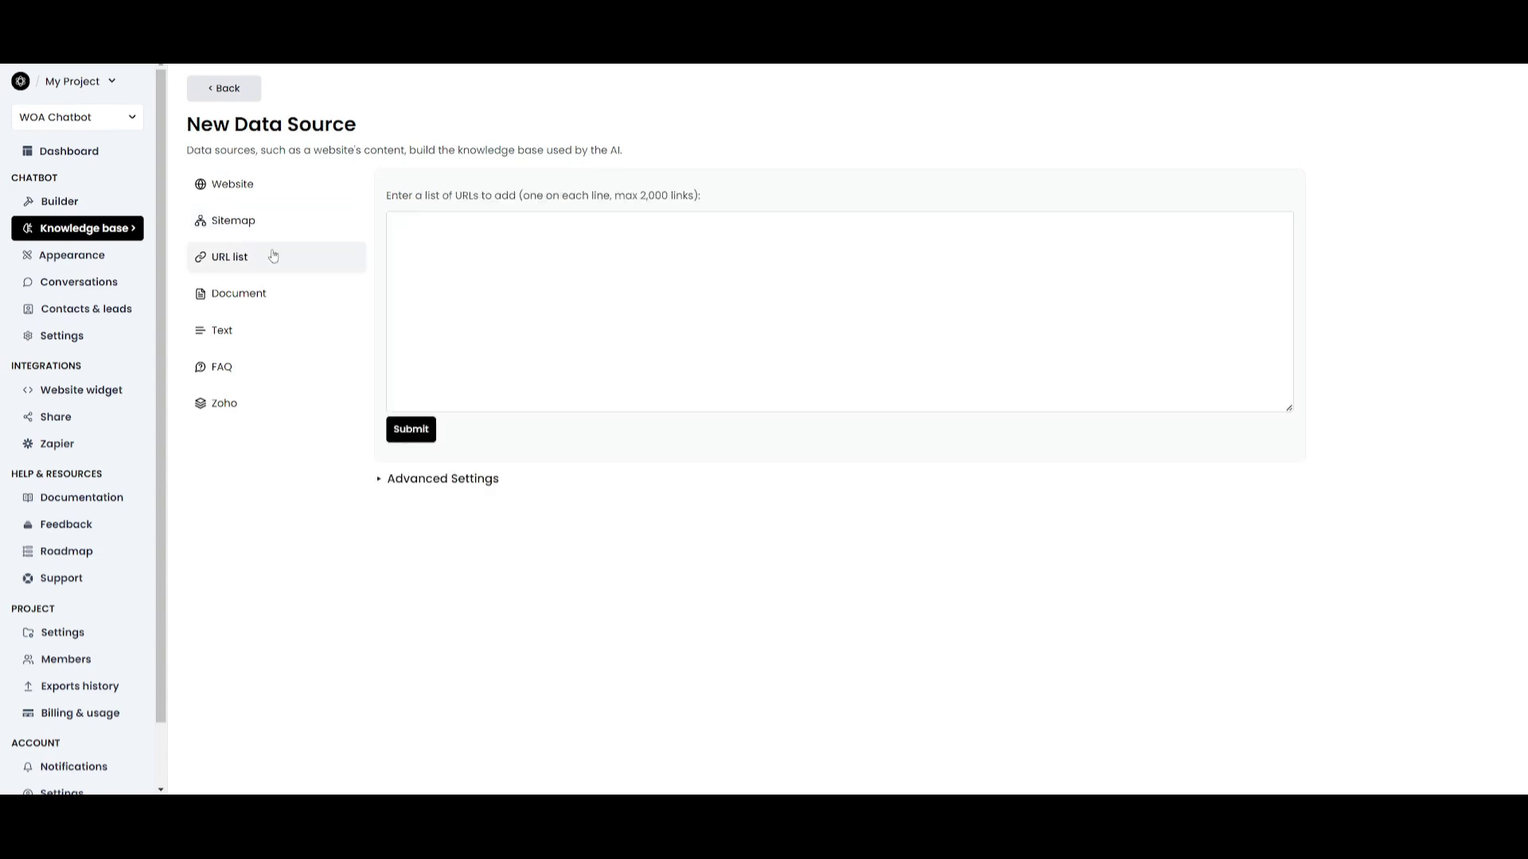
pyautogui.click(244, 296)
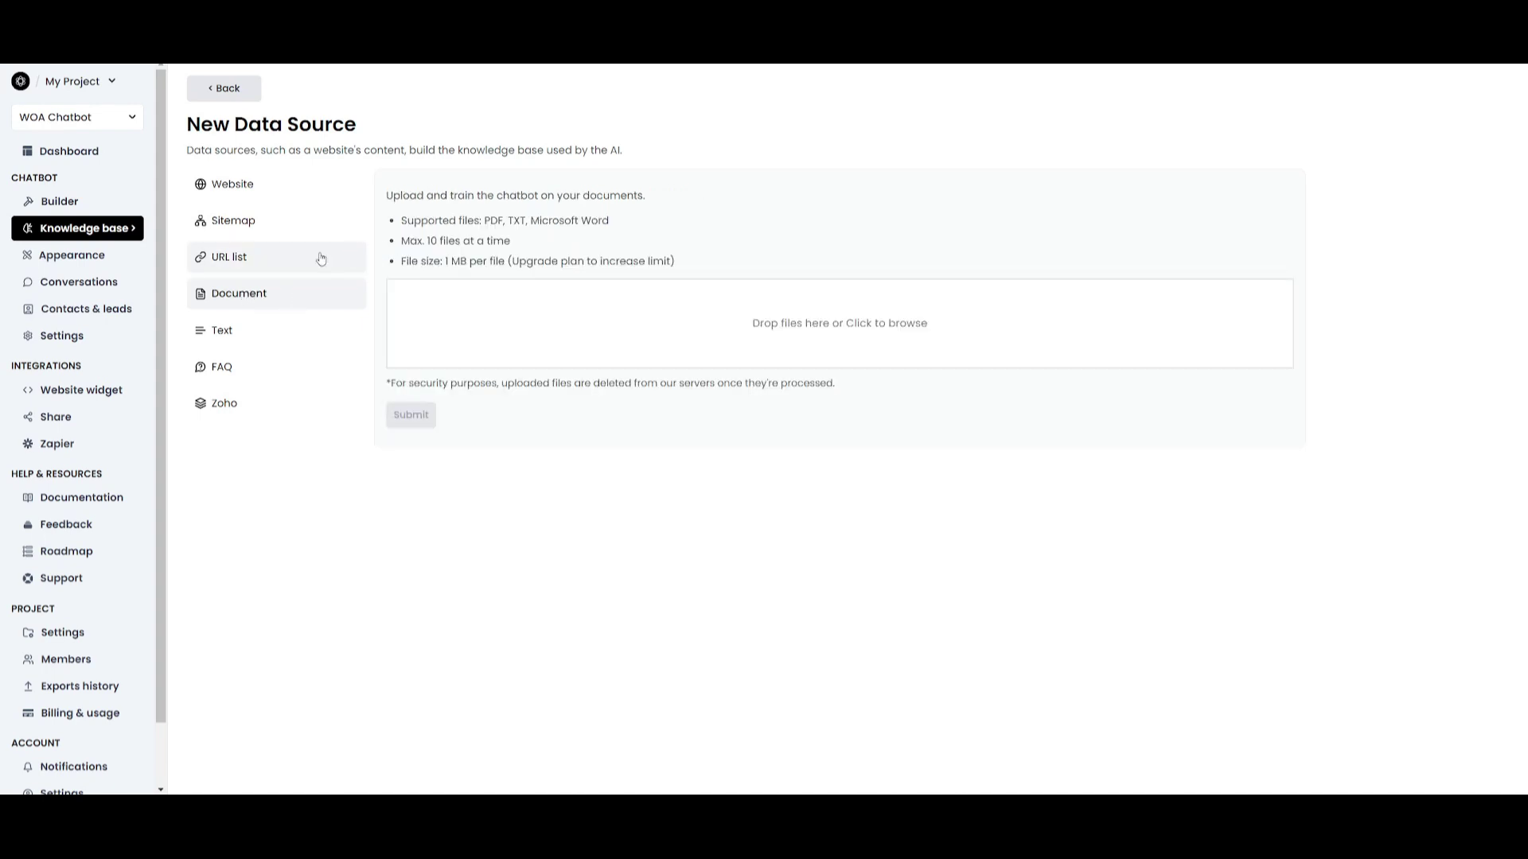
pyautogui.click(225, 331)
pyautogui.click(228, 365)
pyautogui.click(243, 414)
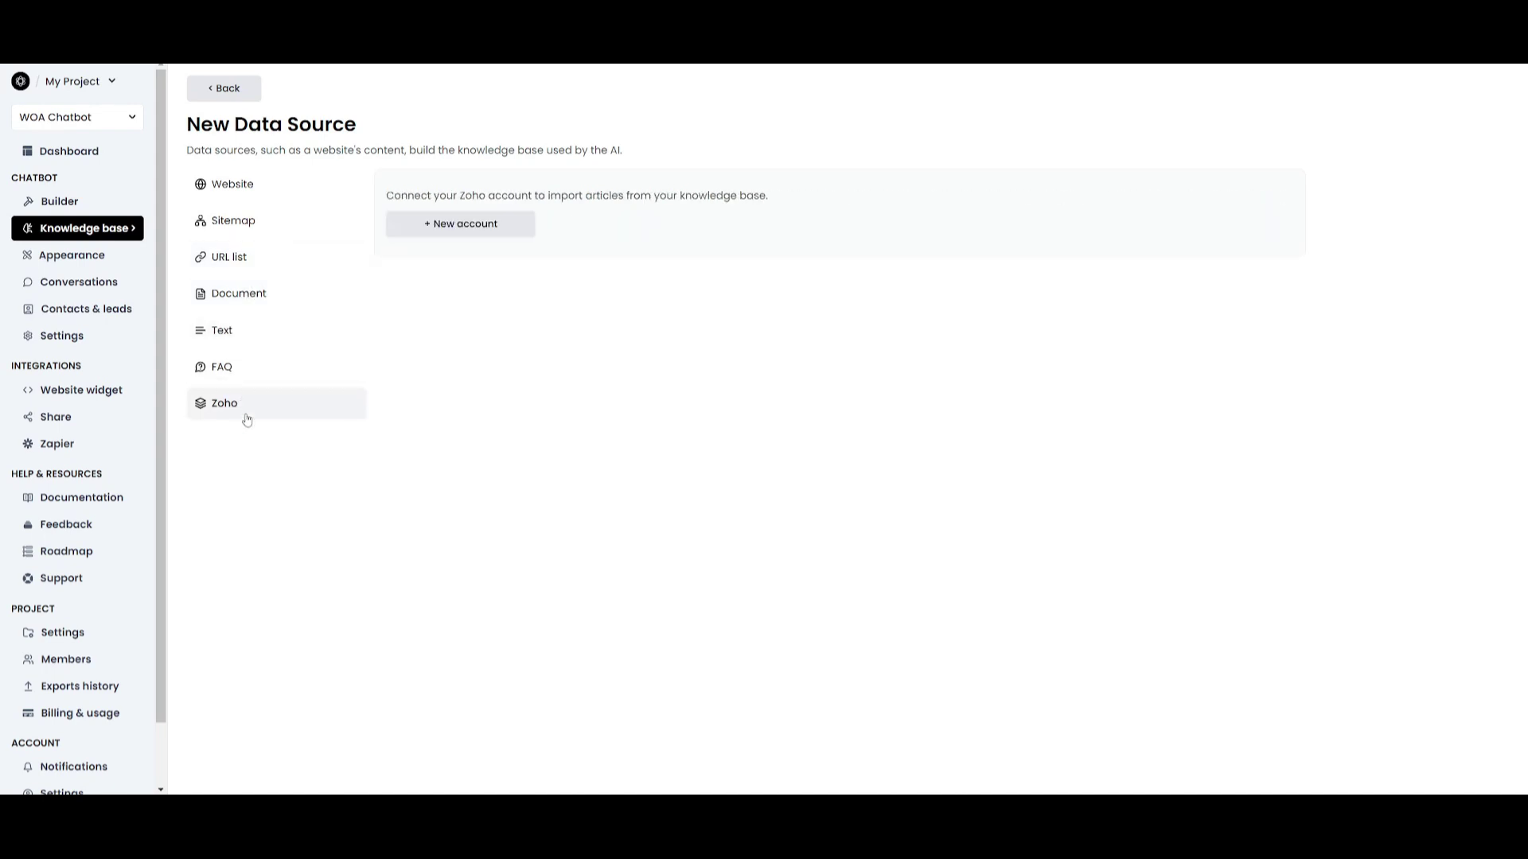
pyautogui.click(73, 255)
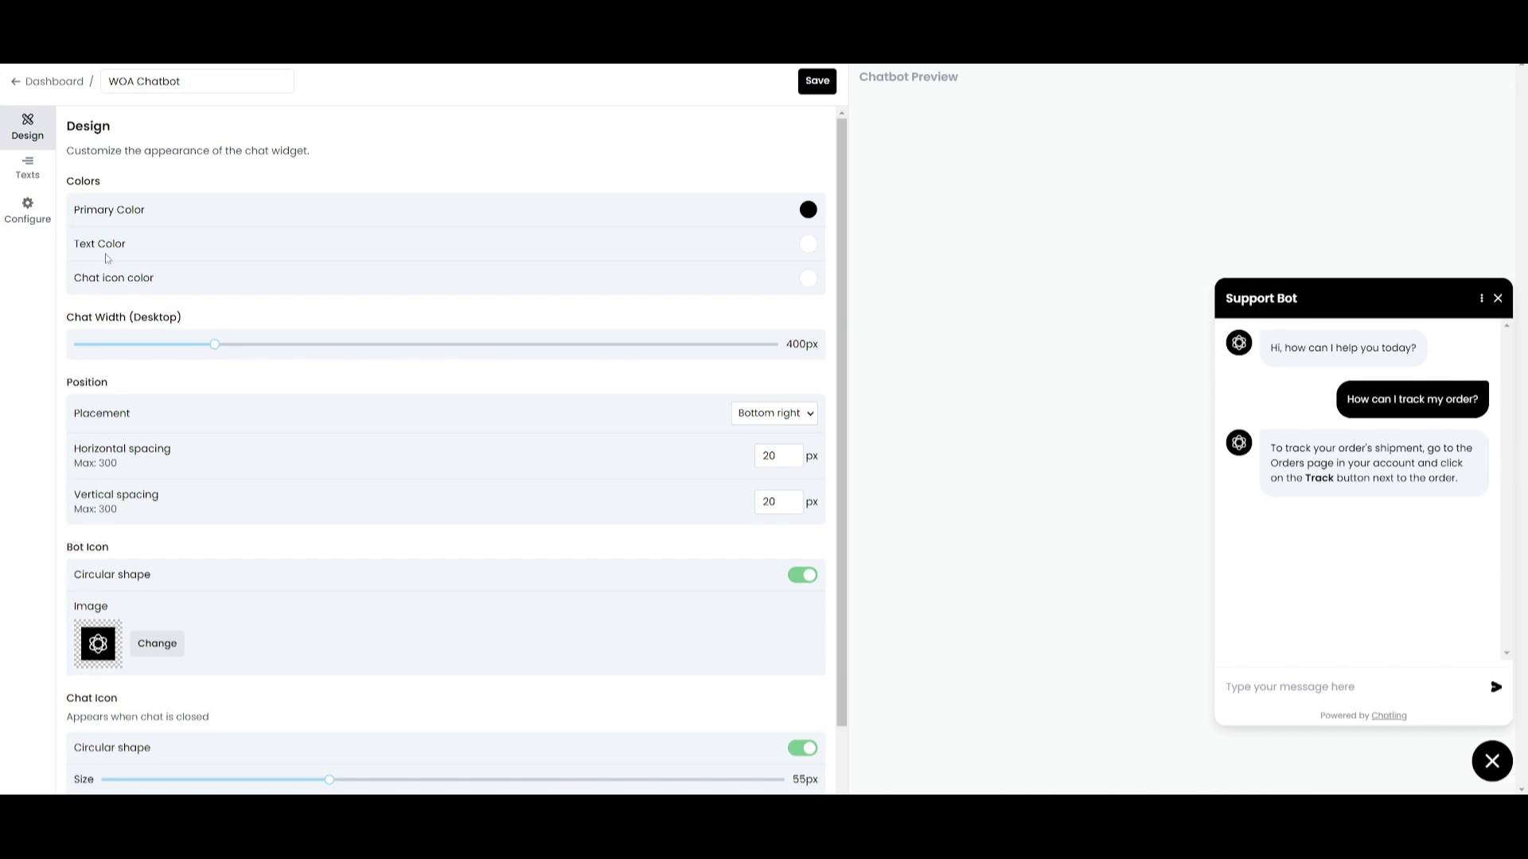
# Check the empty Conversations inbox, then view Contacts & leads from the dashboard
pyautogui.click(51, 81)
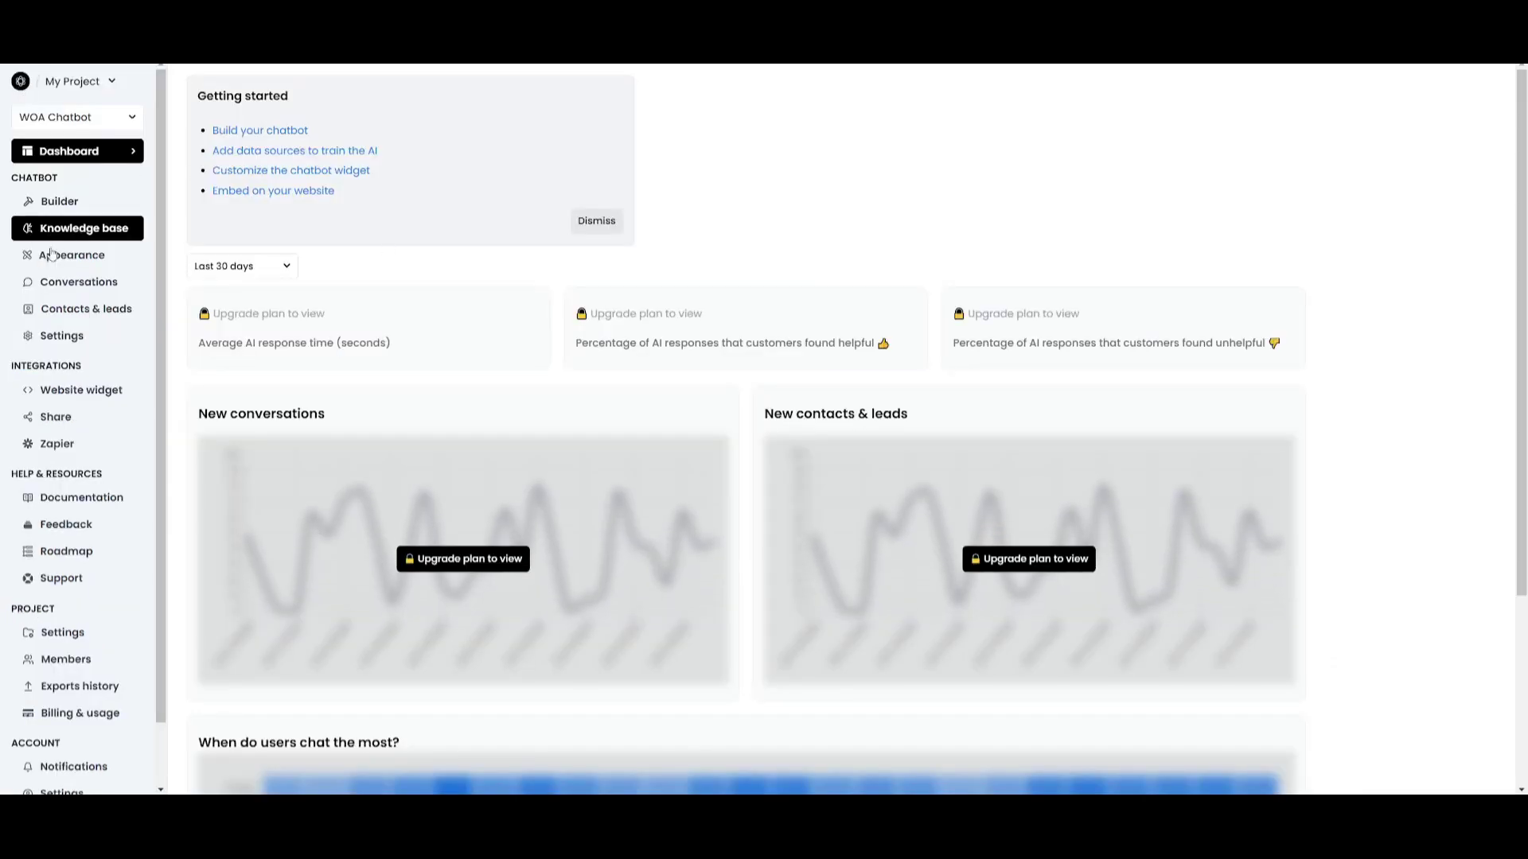
pyautogui.click(35, 286)
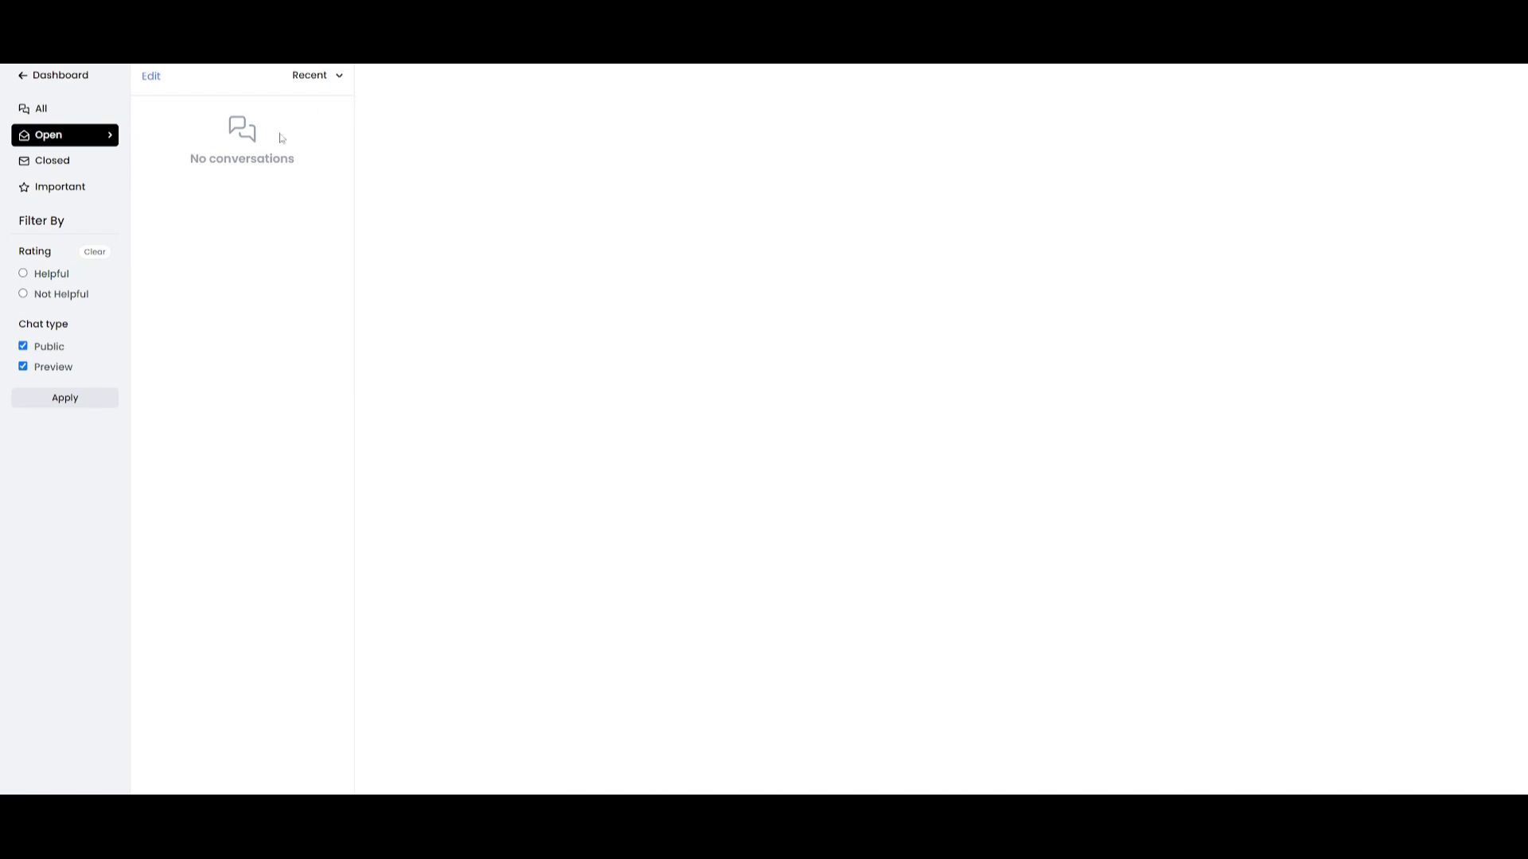
pyautogui.click(33, 76)
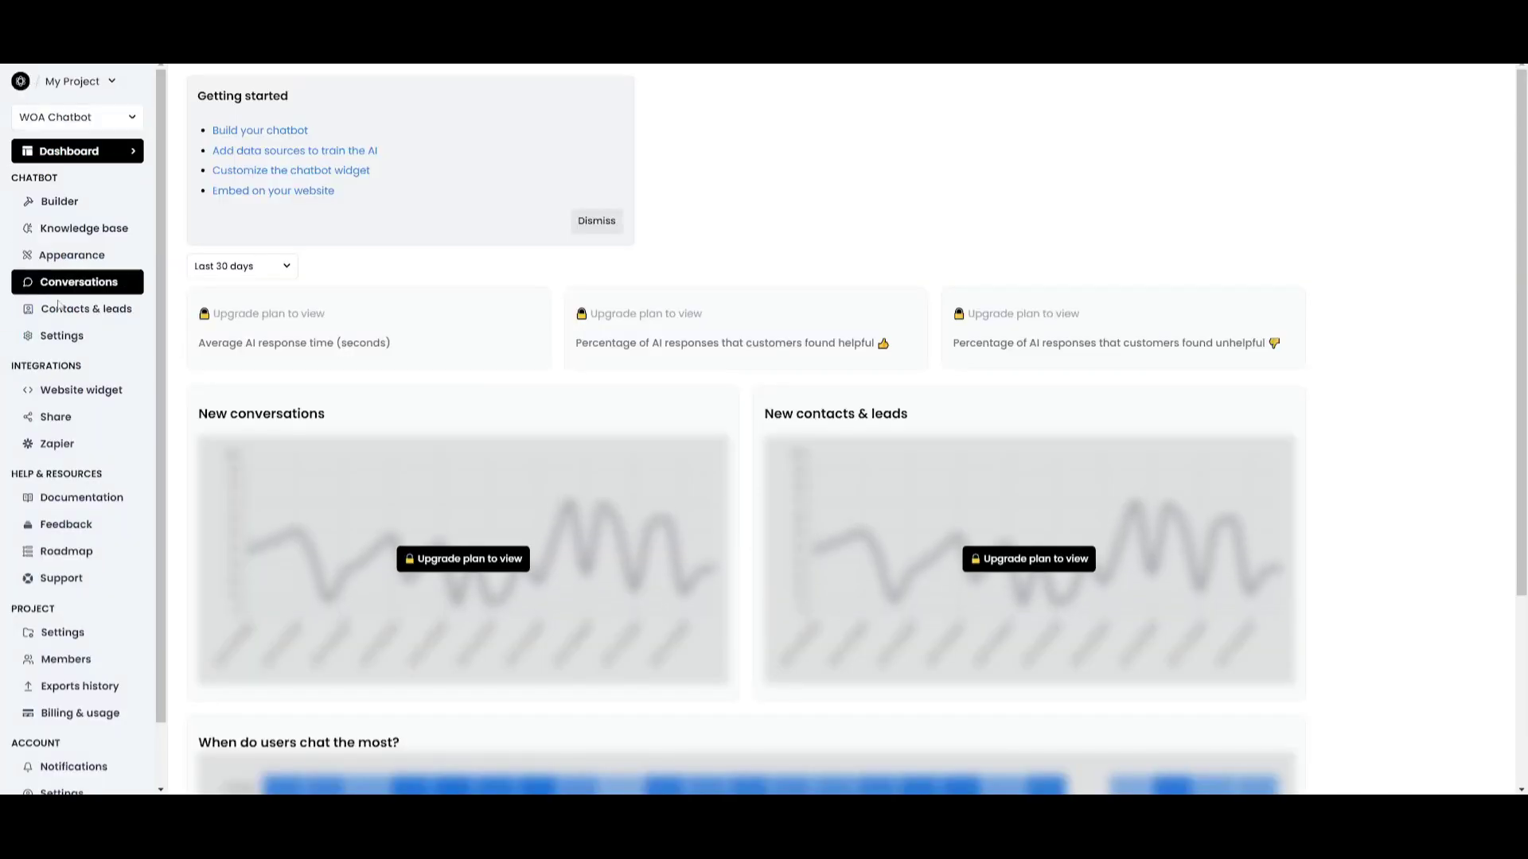
pyautogui.click(68, 312)
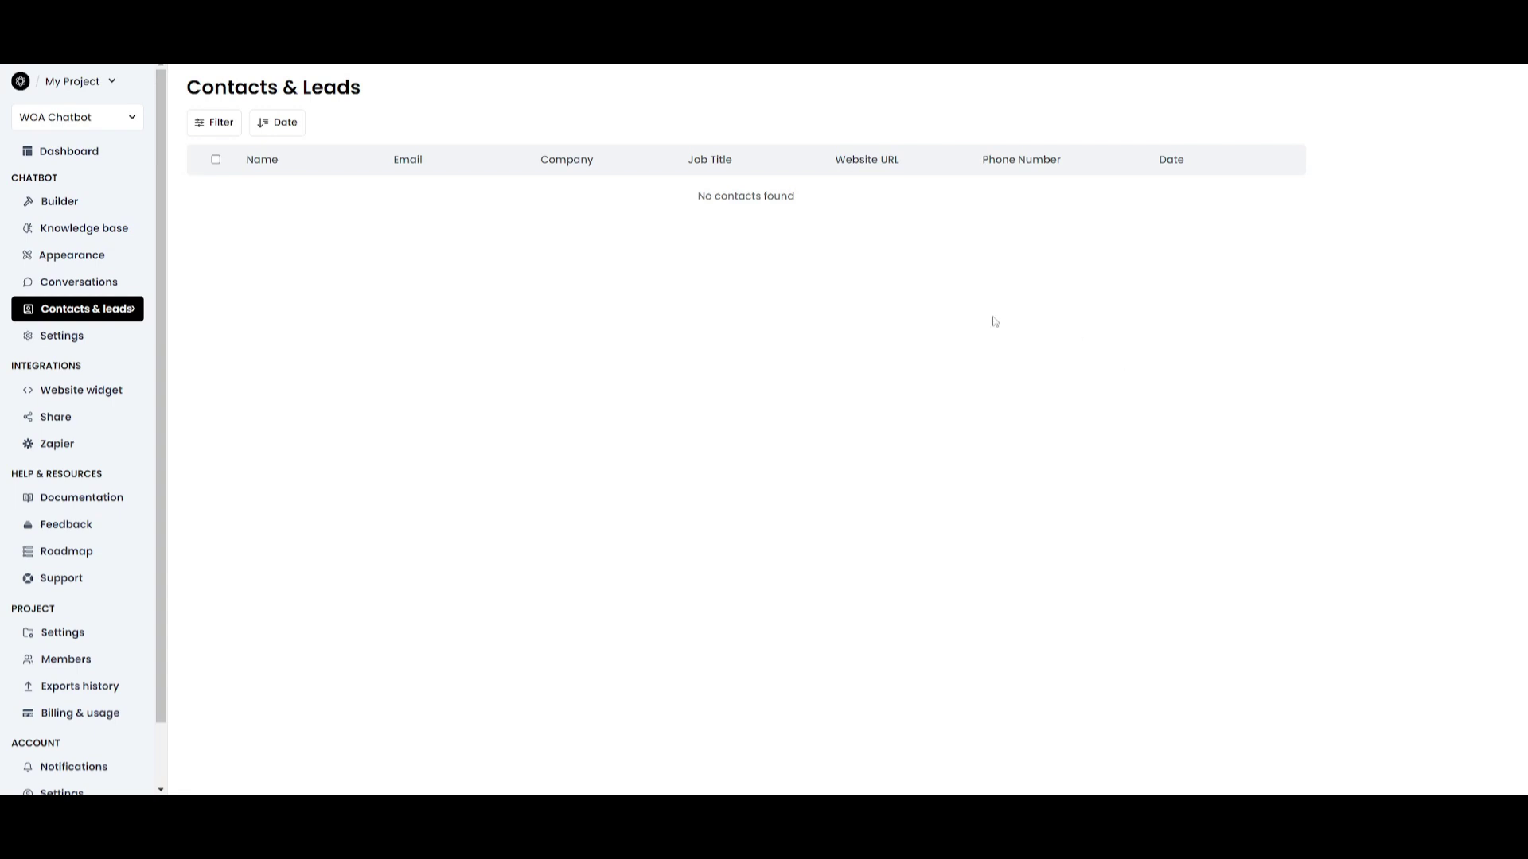
# View the Settings Visibility tab, then the Website widget embed code page
pyautogui.click(56, 338)
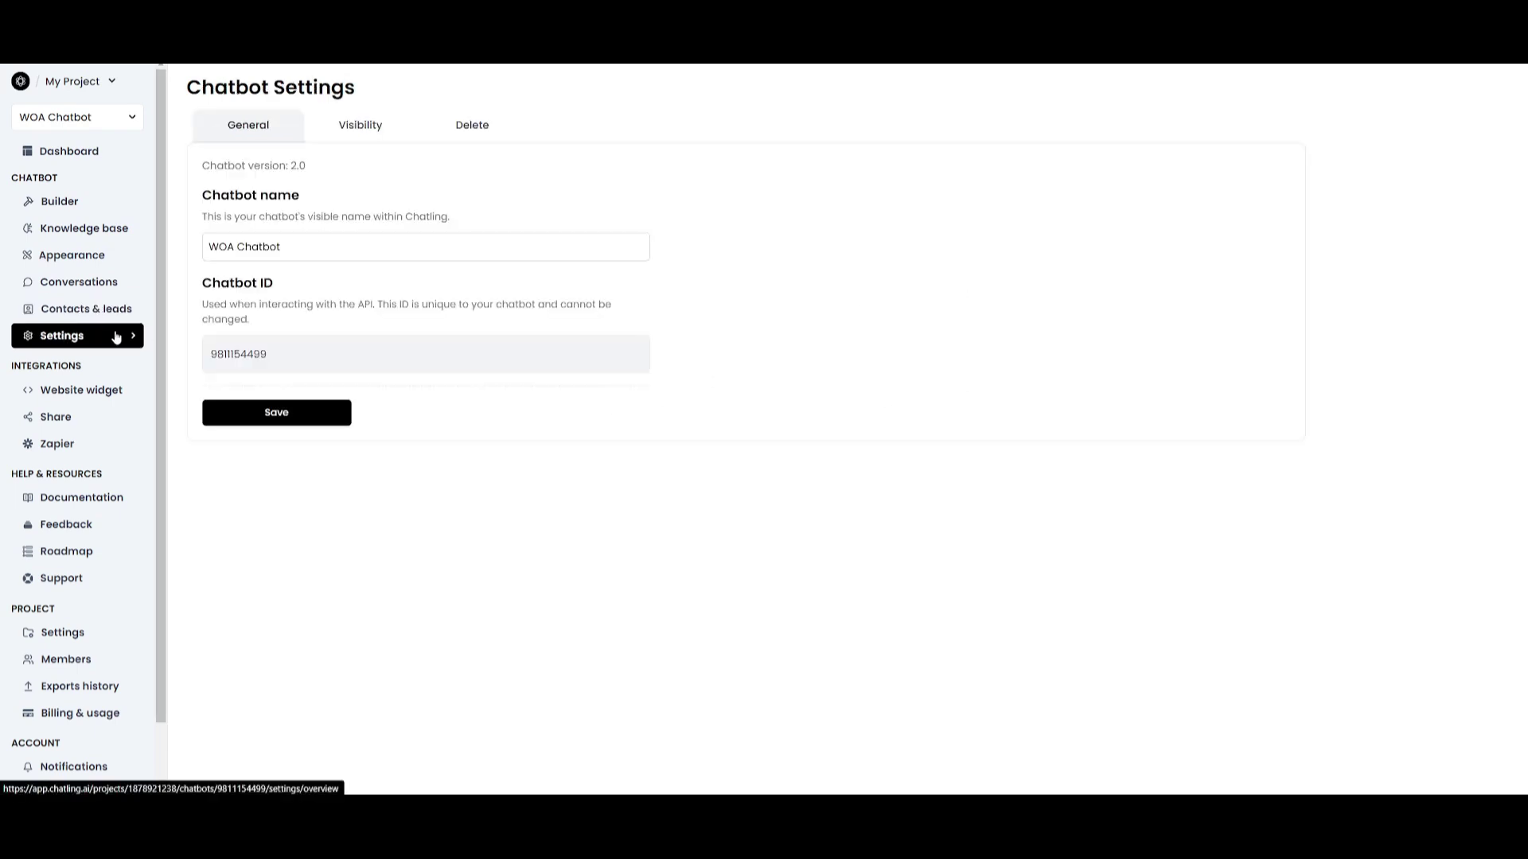
pyautogui.click(362, 125)
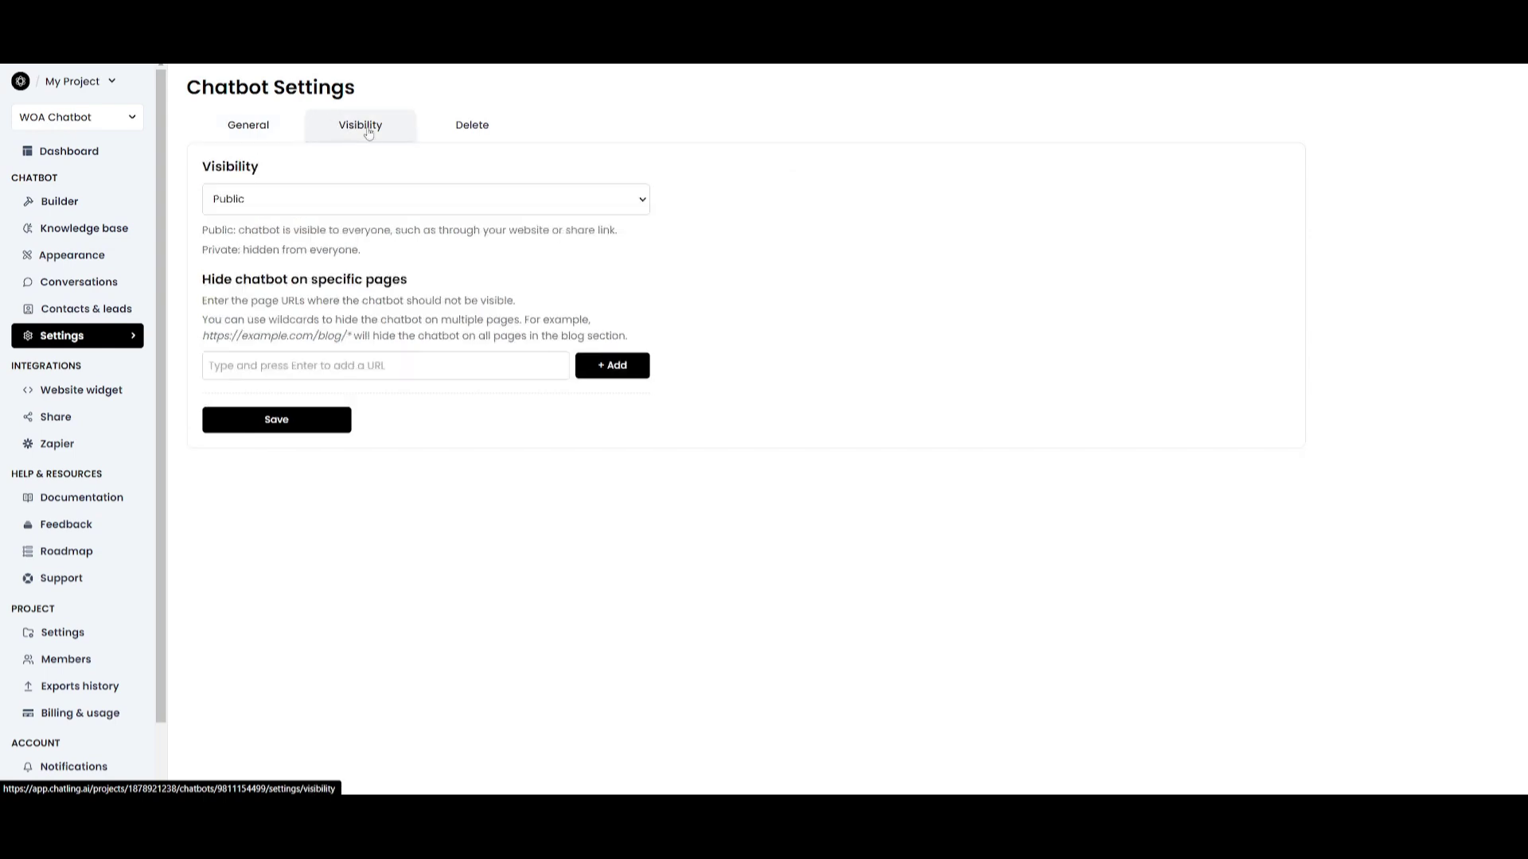
pyautogui.click(53, 396)
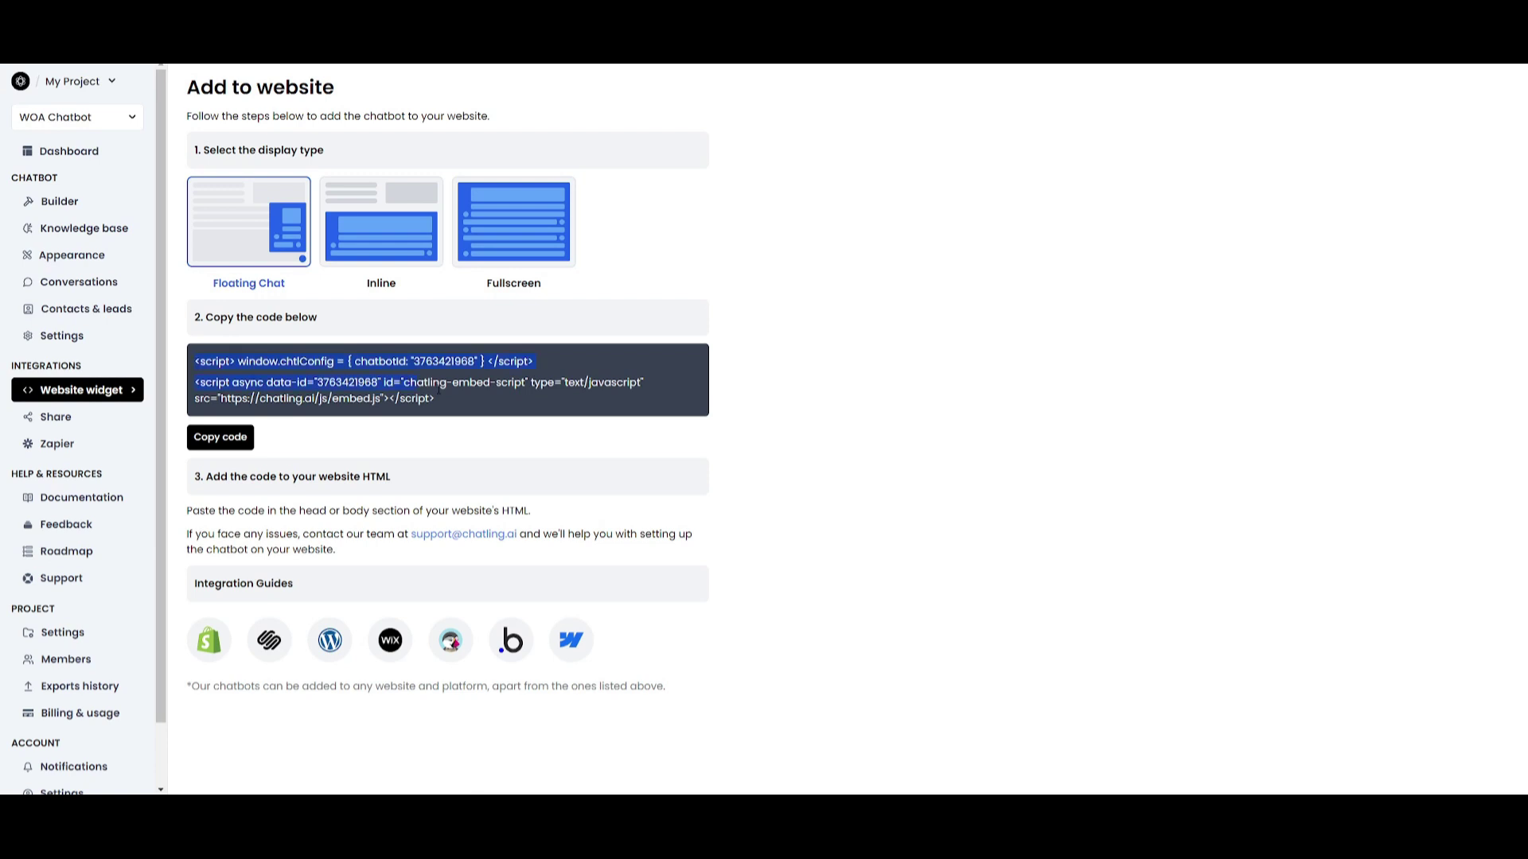
# Copy the embed code, view the Share link page, and open the Zapier integration guide
pyautogui.click(231, 443)
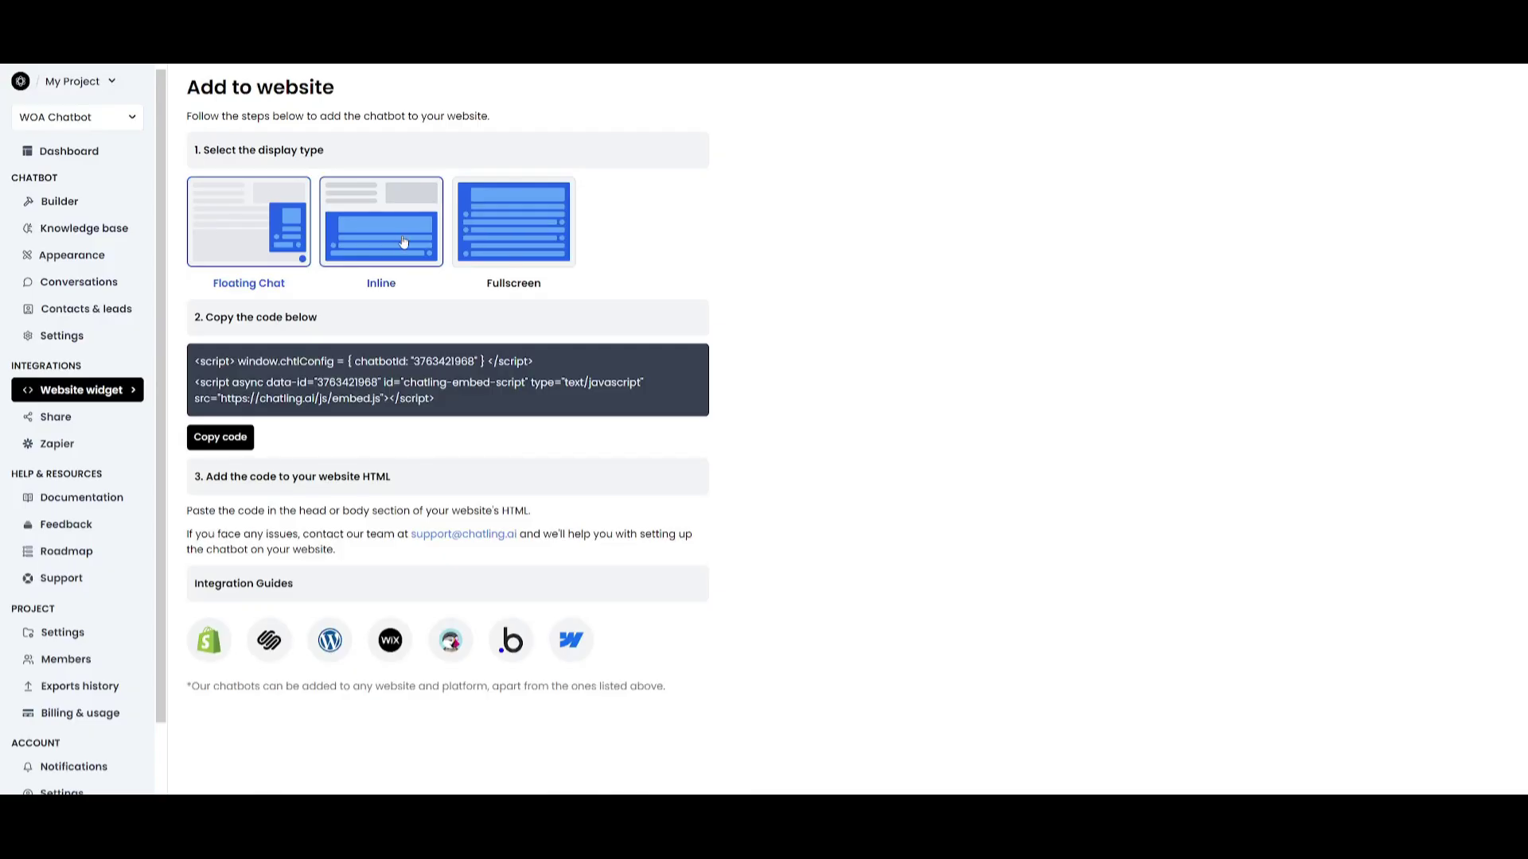
pyautogui.click(56, 416)
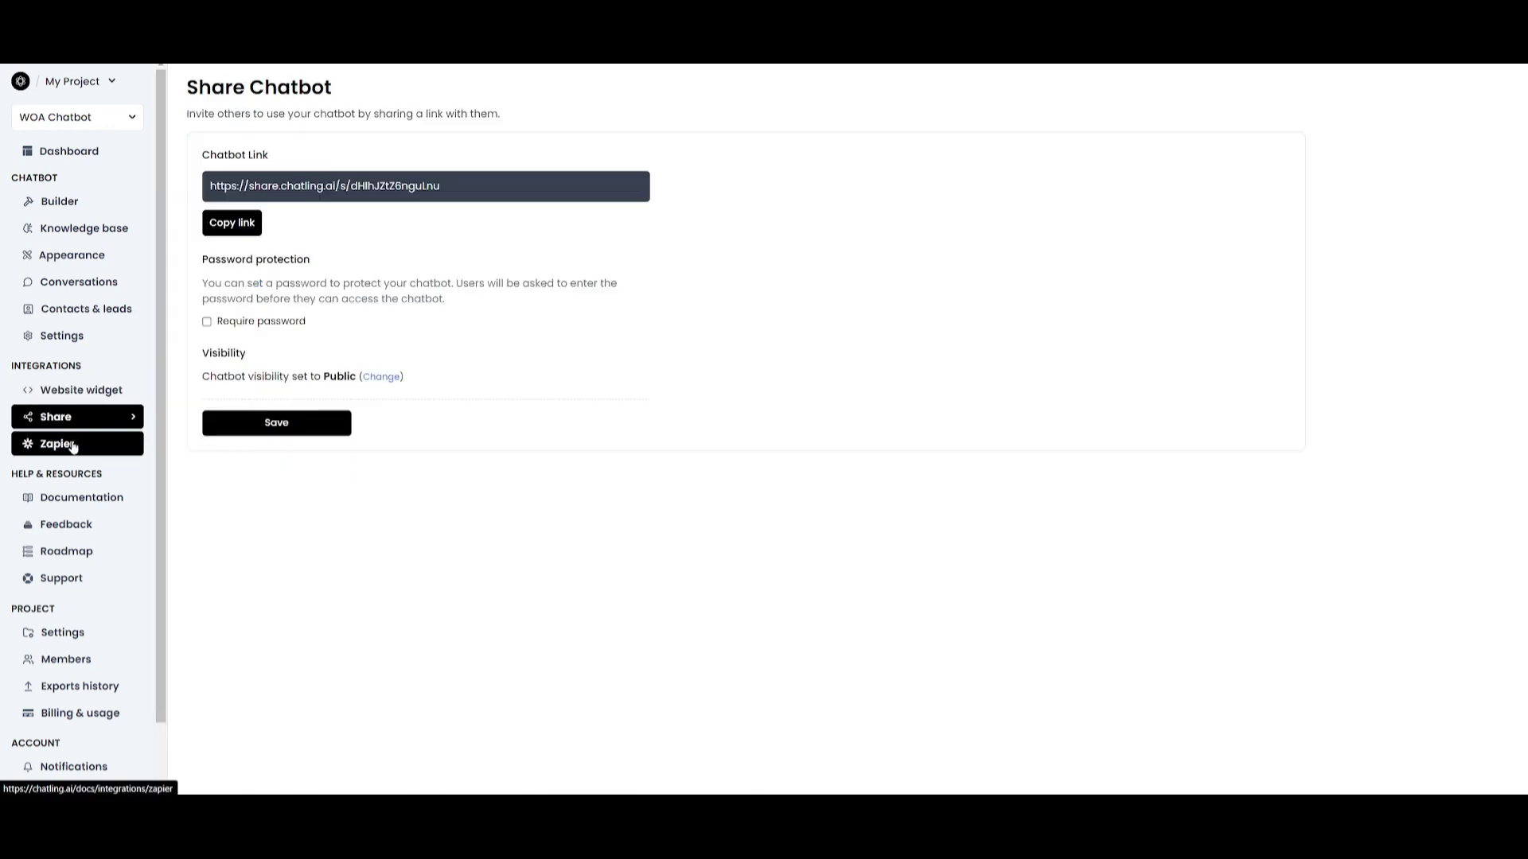
pyautogui.click(72, 444)
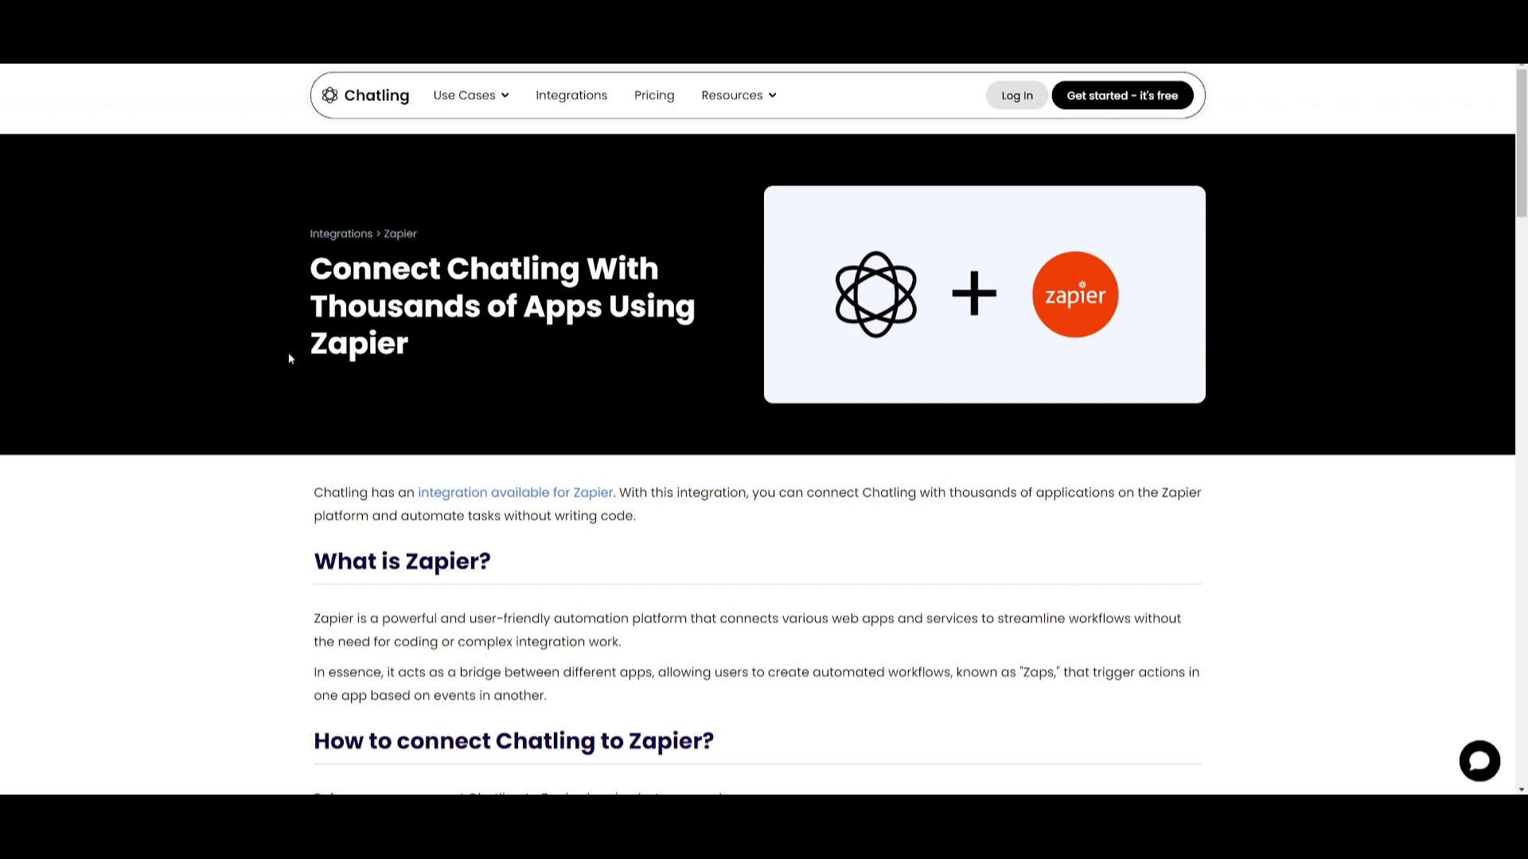
# Return to the WOA Chatbot's Builder through Members and My chatbots
pyautogui.hotkey('ctrl', 'w')
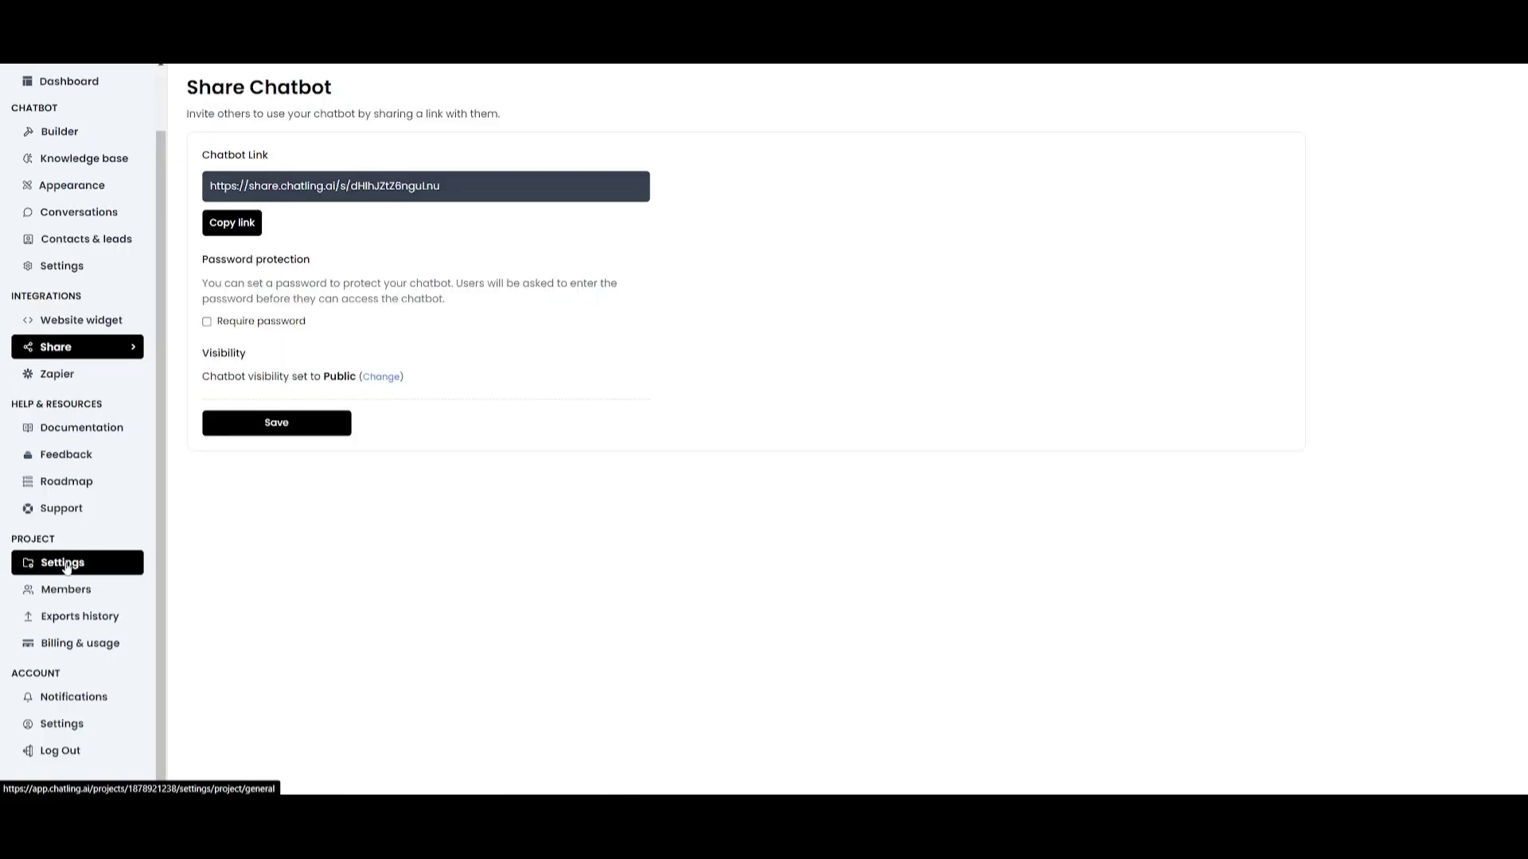
pyautogui.click(49, 589)
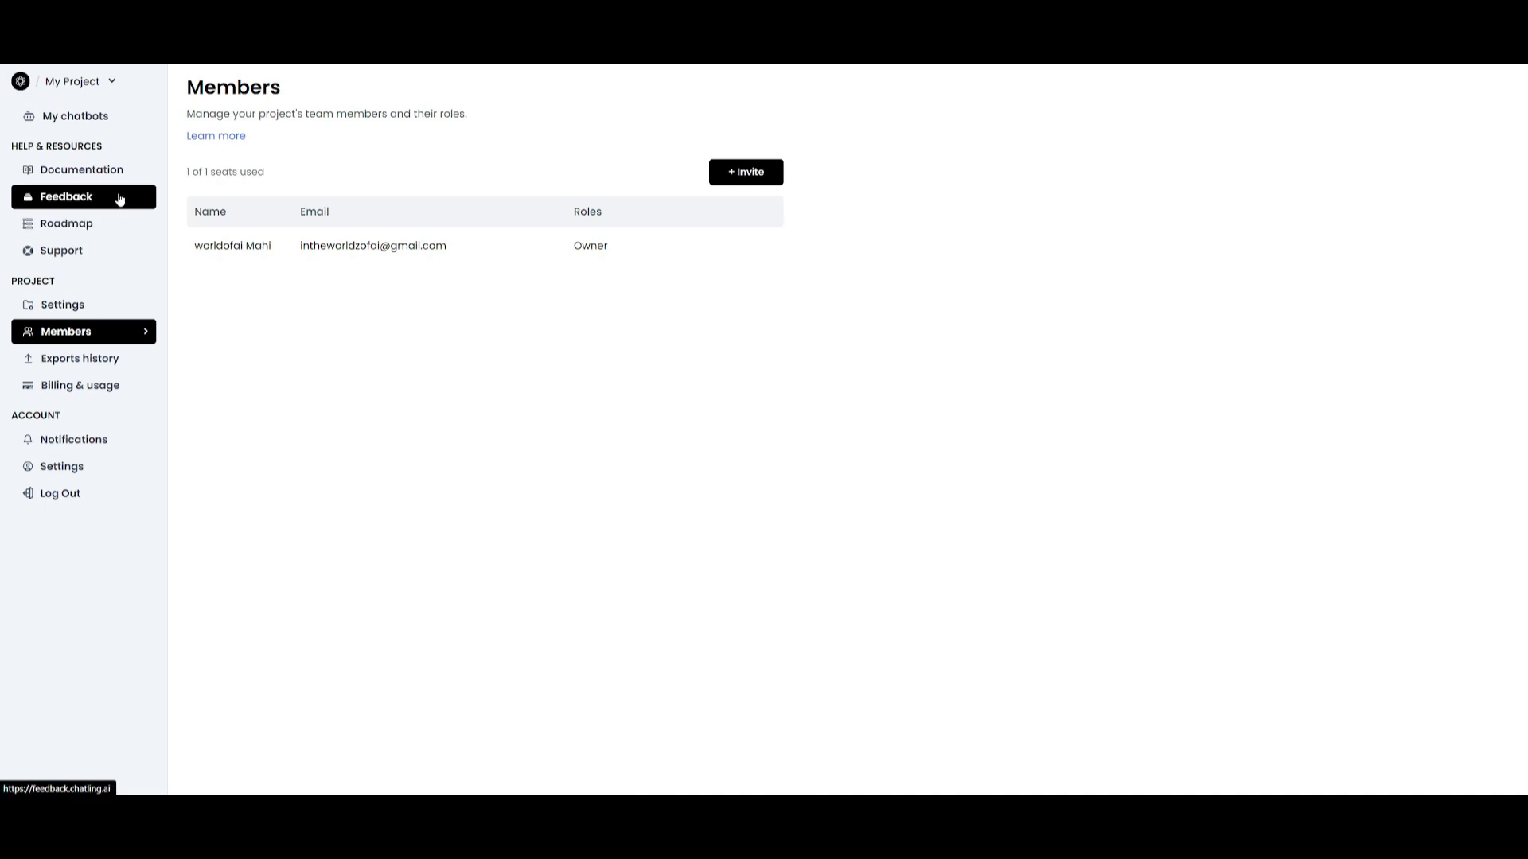
pyautogui.click(83, 117)
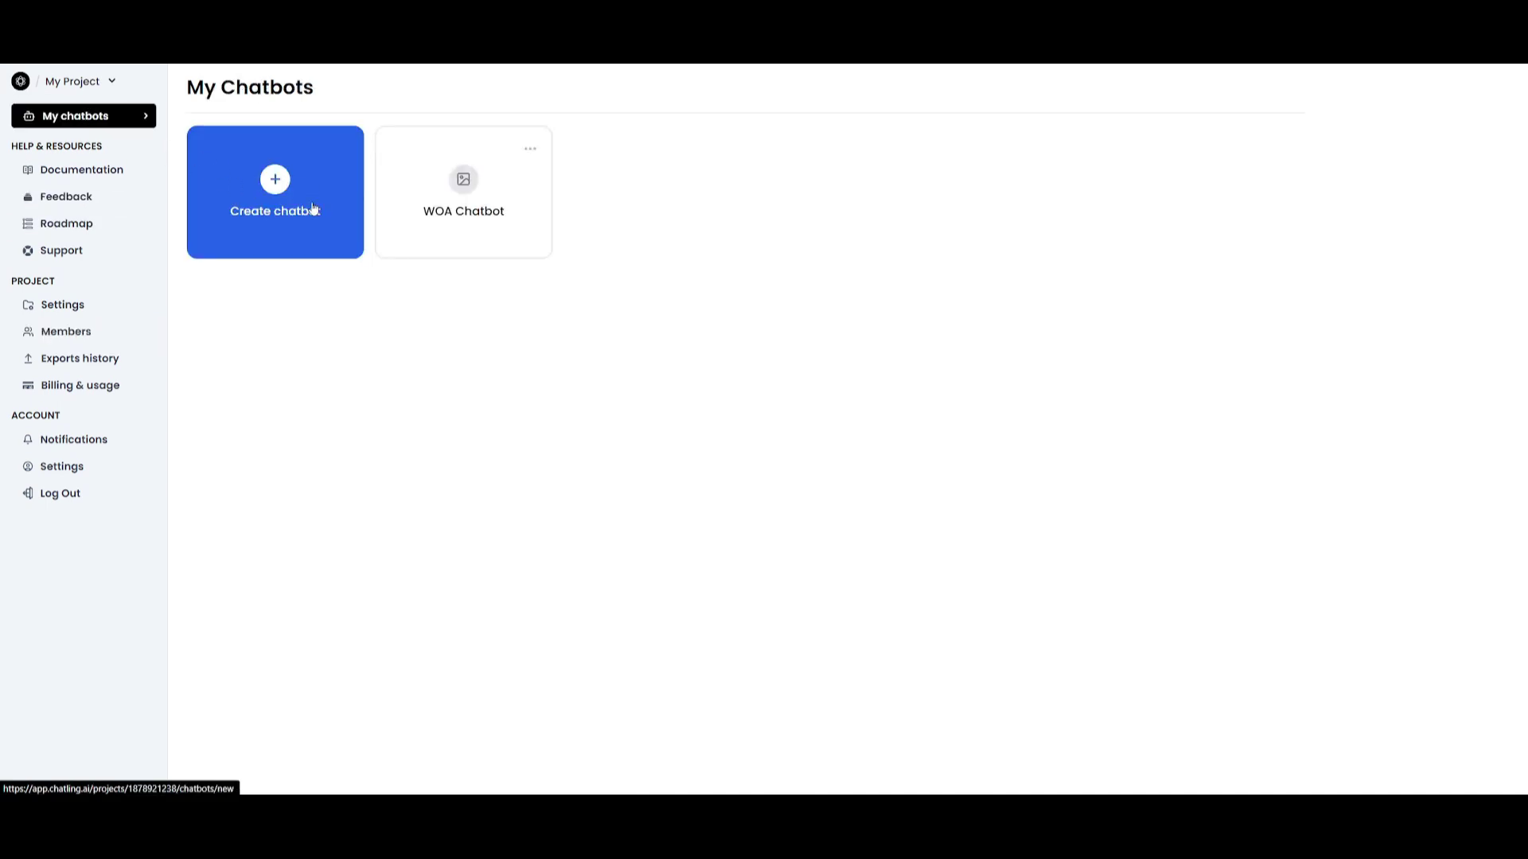
pyautogui.click(451, 223)
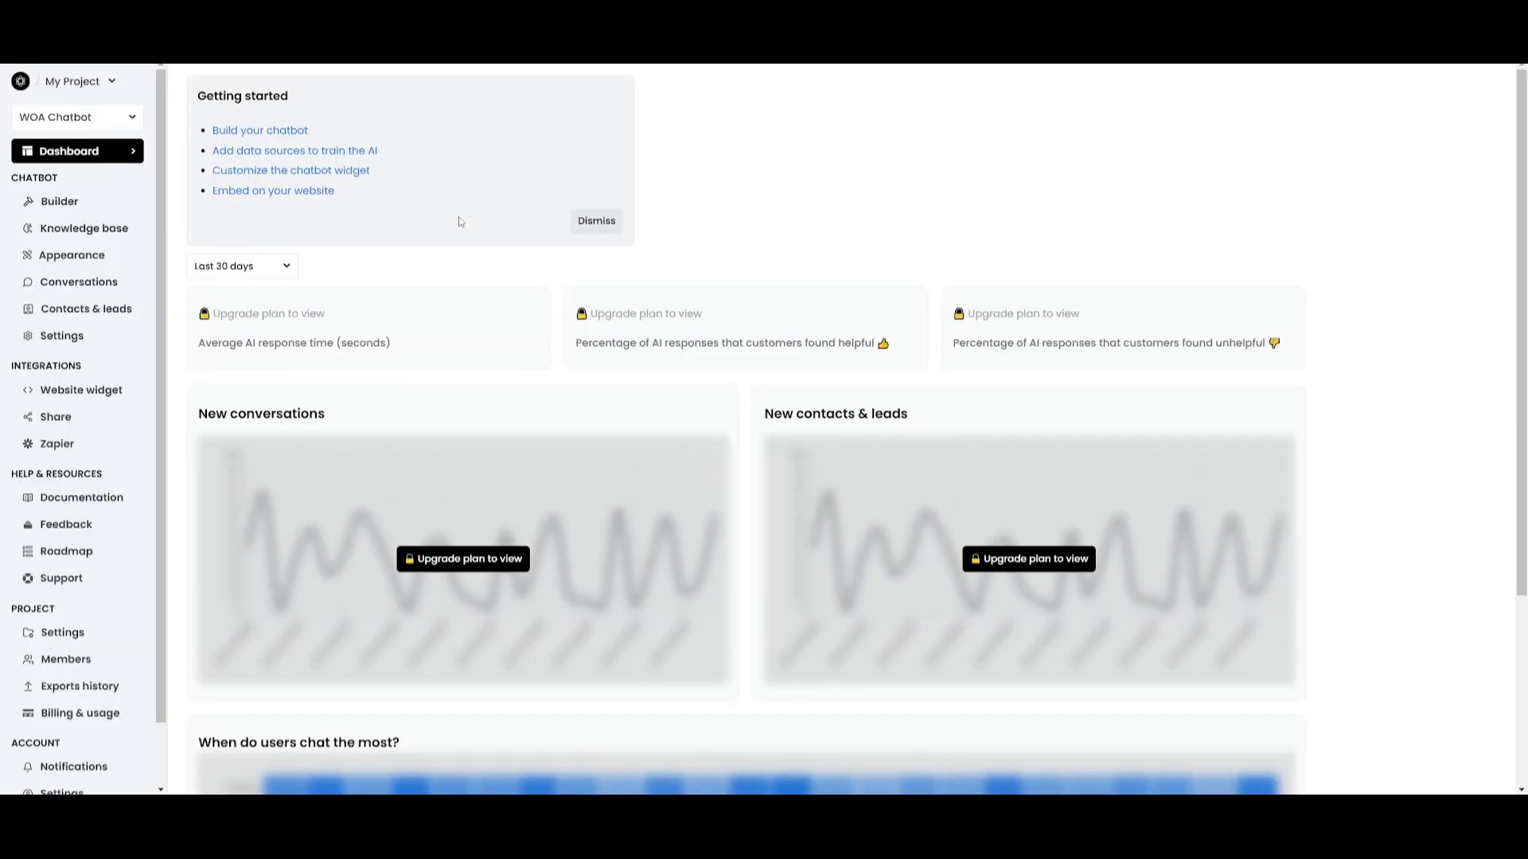
pyautogui.click(109, 208)
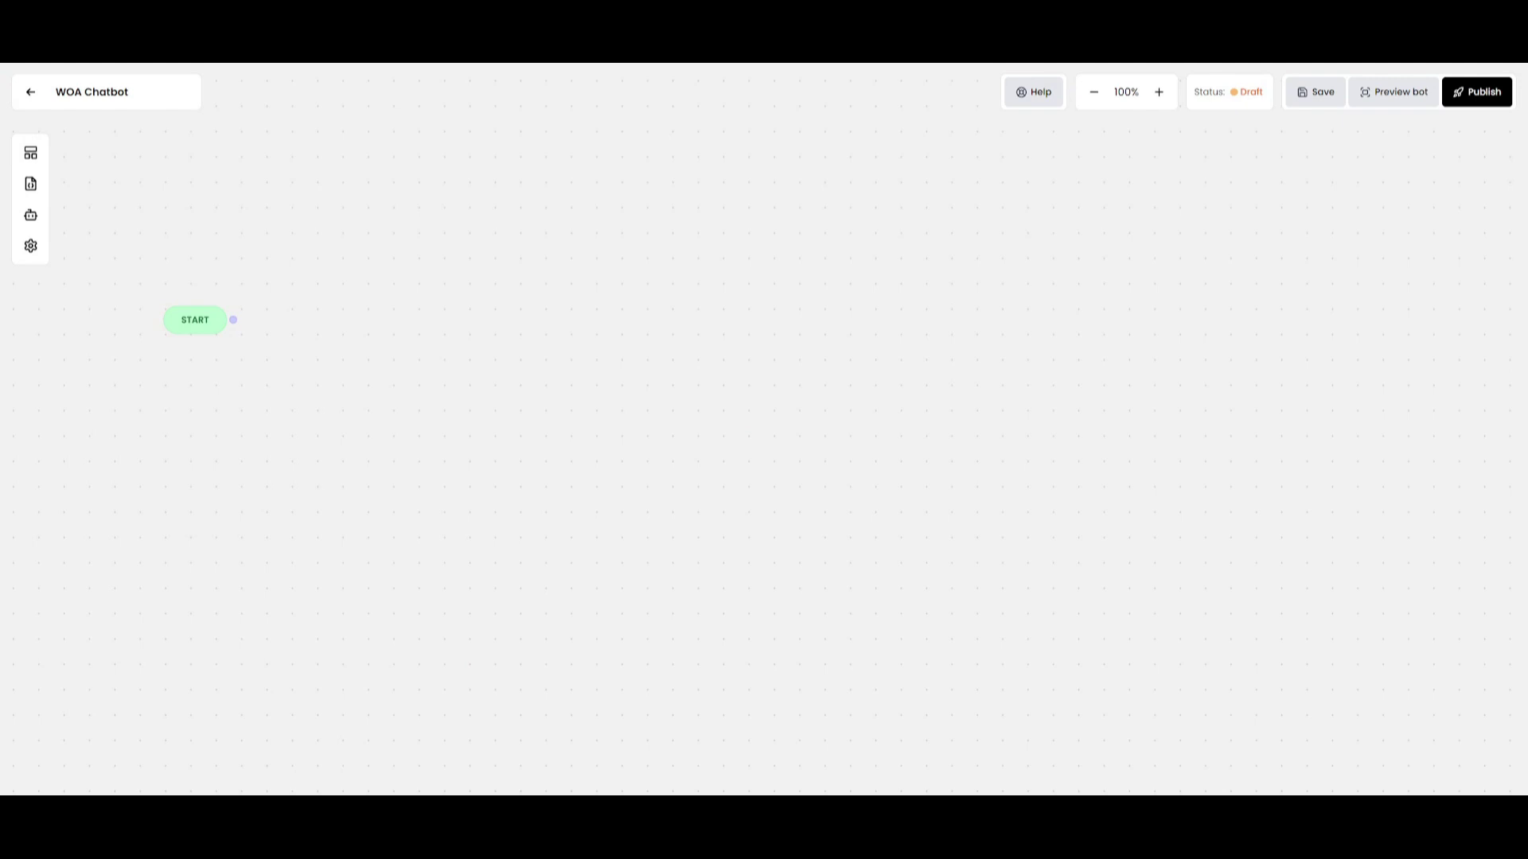
# Review the Blocks, Variables and AI Configuration settings panels, including the available AI models
pyautogui.click(31, 152)
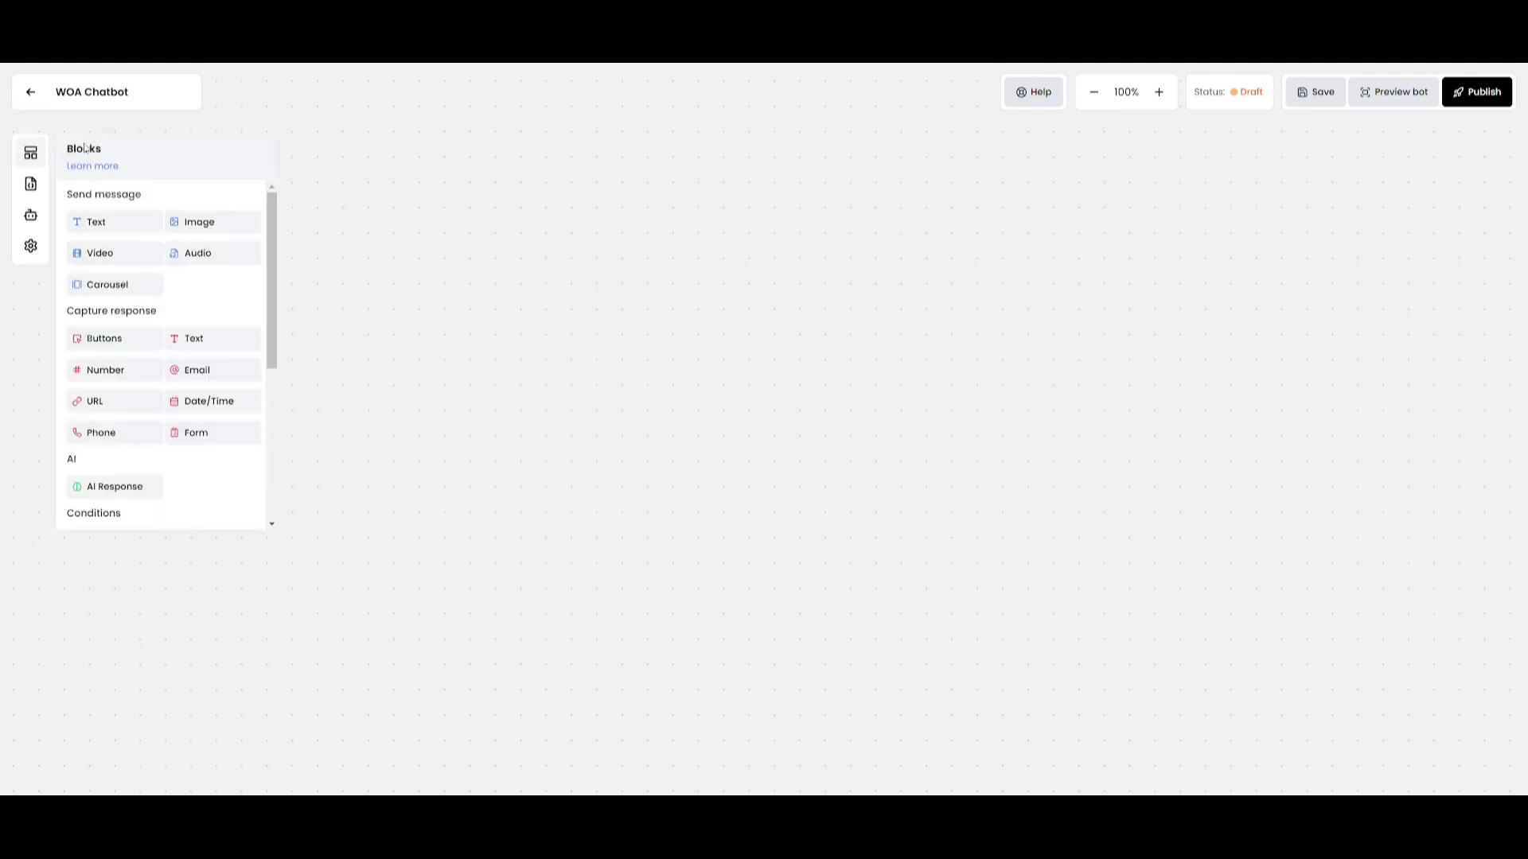
pyautogui.scroll(-5, 127, 294)
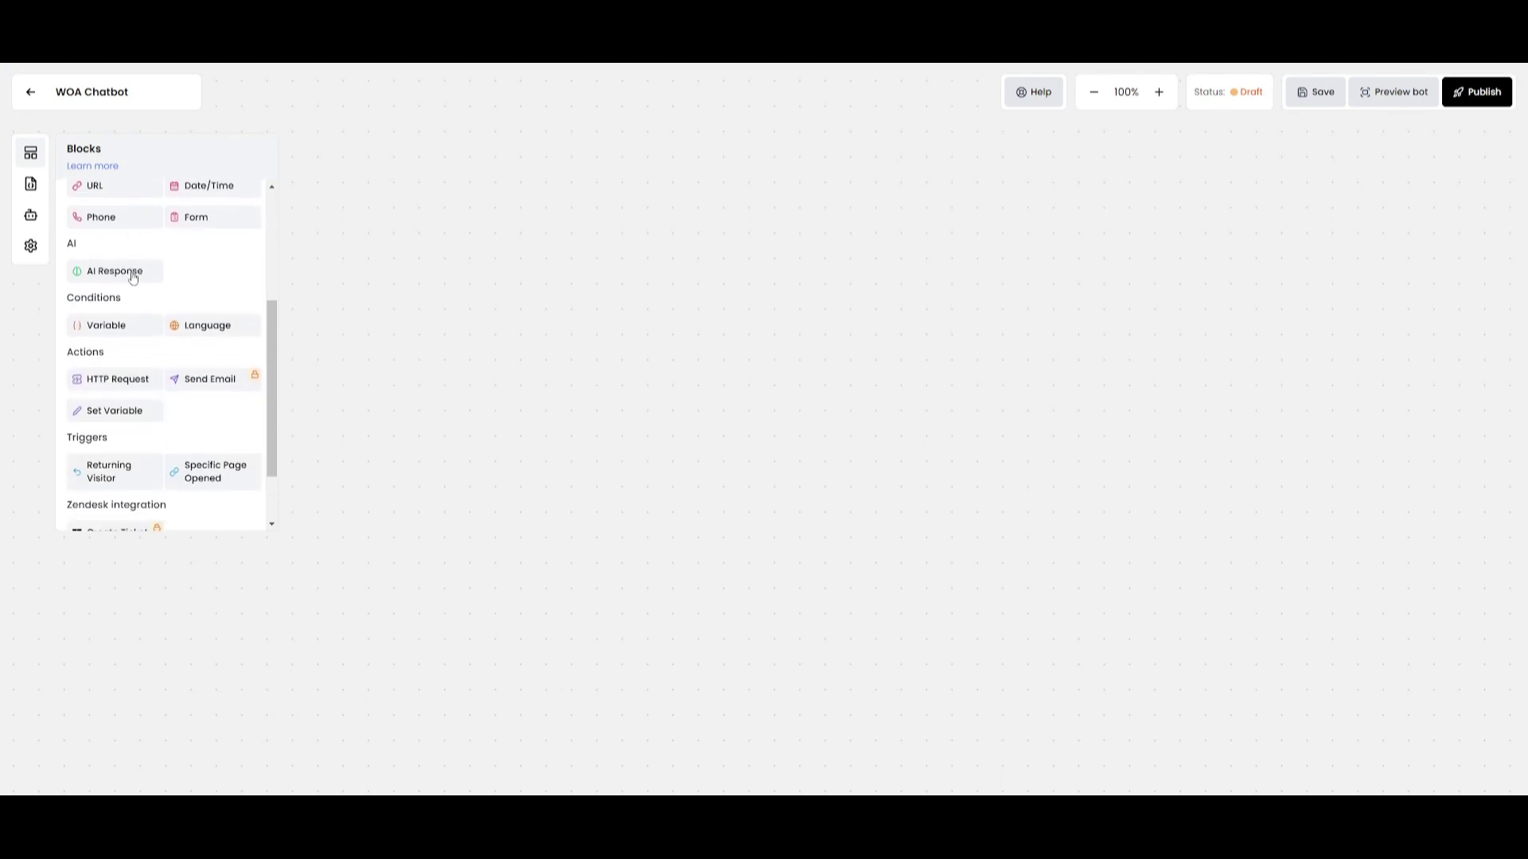
pyautogui.click(30, 185)
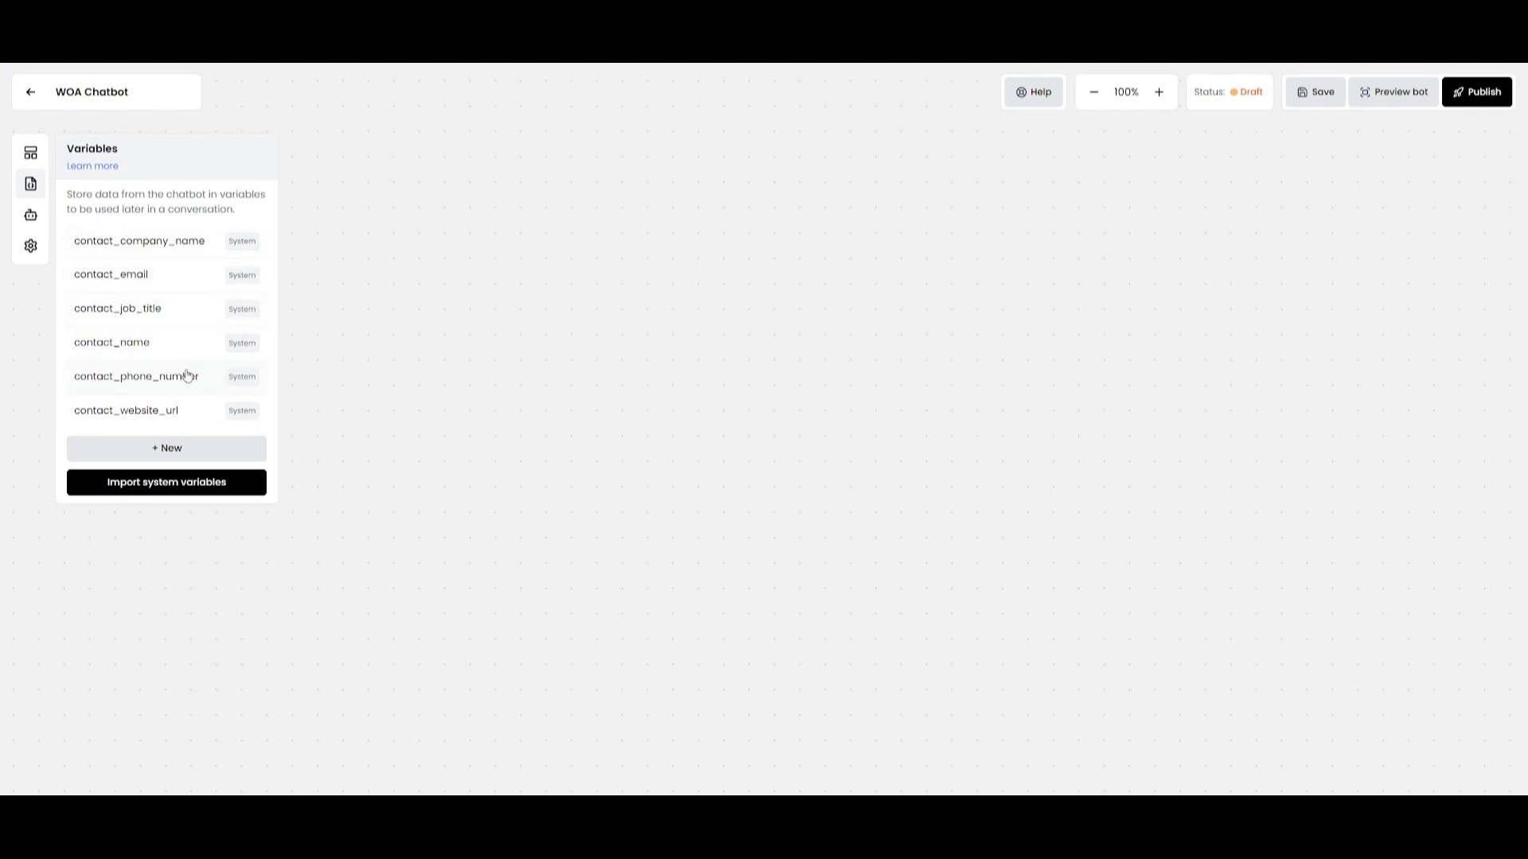
pyautogui.click(31, 221)
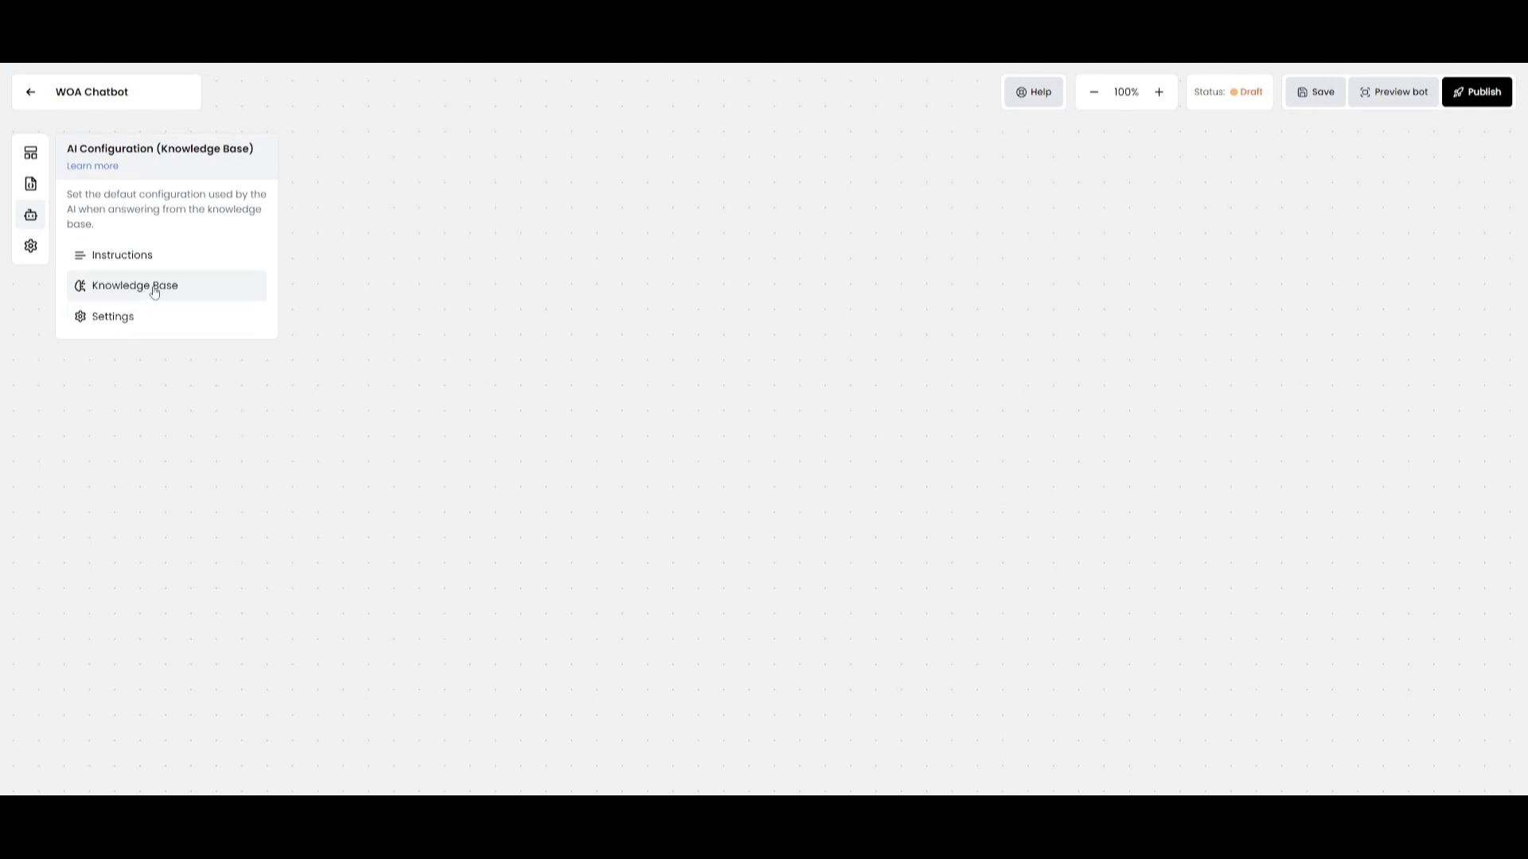
pyautogui.click(97, 326)
pyautogui.click(126, 270)
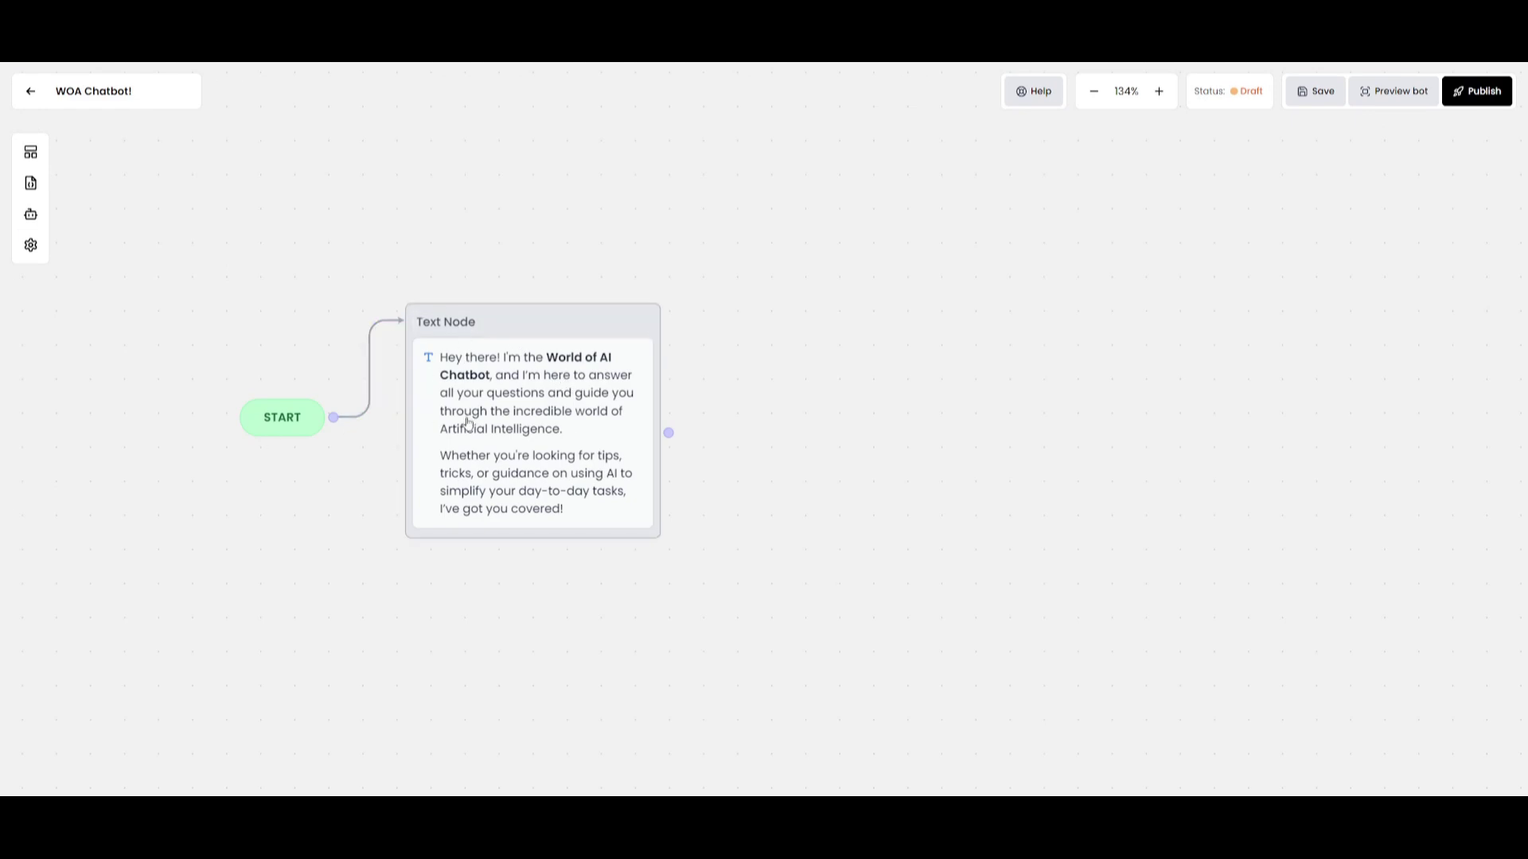
# Remove a stray Video block group and drop an AI Response block right of the Text Node
pyautogui.click(31, 152)
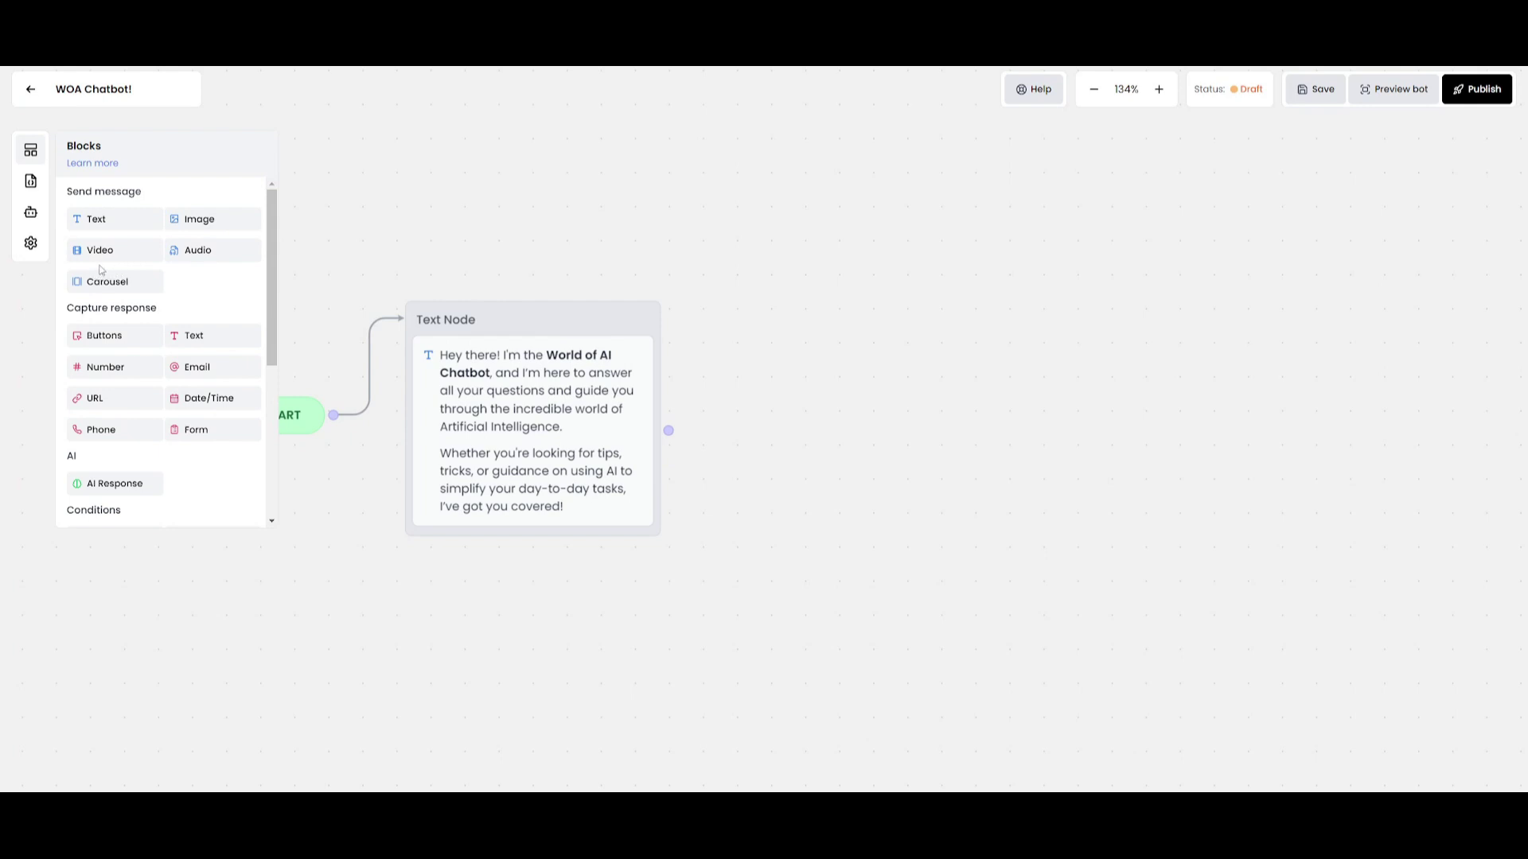
pyautogui.moveTo(100, 250); pyautogui.dragTo(443, 575)
pyautogui.rightClick(494, 578)
pyautogui.click(525, 592)
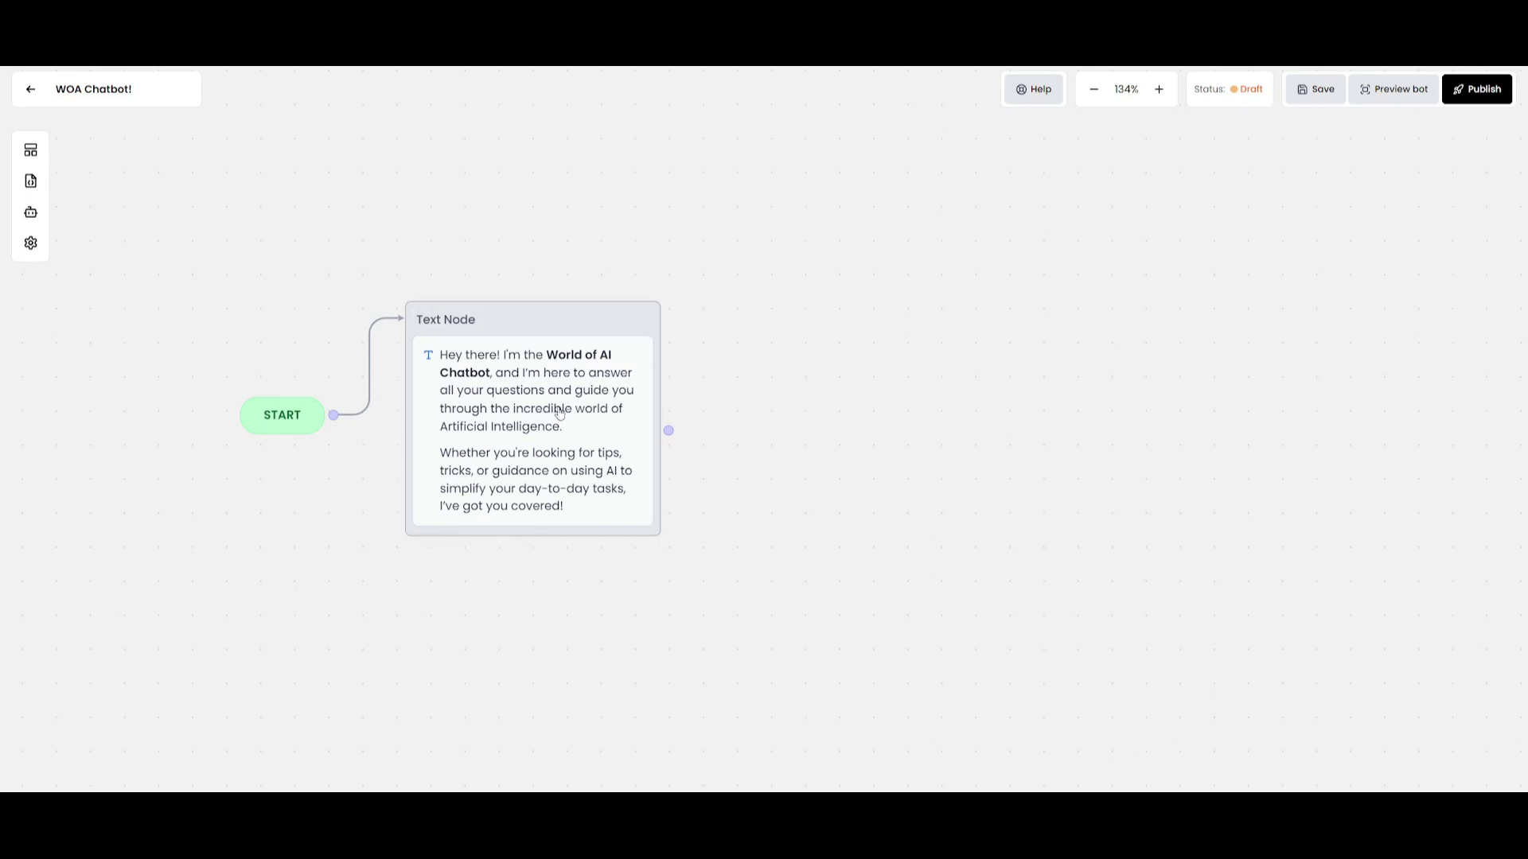
pyautogui.click(24, 153)
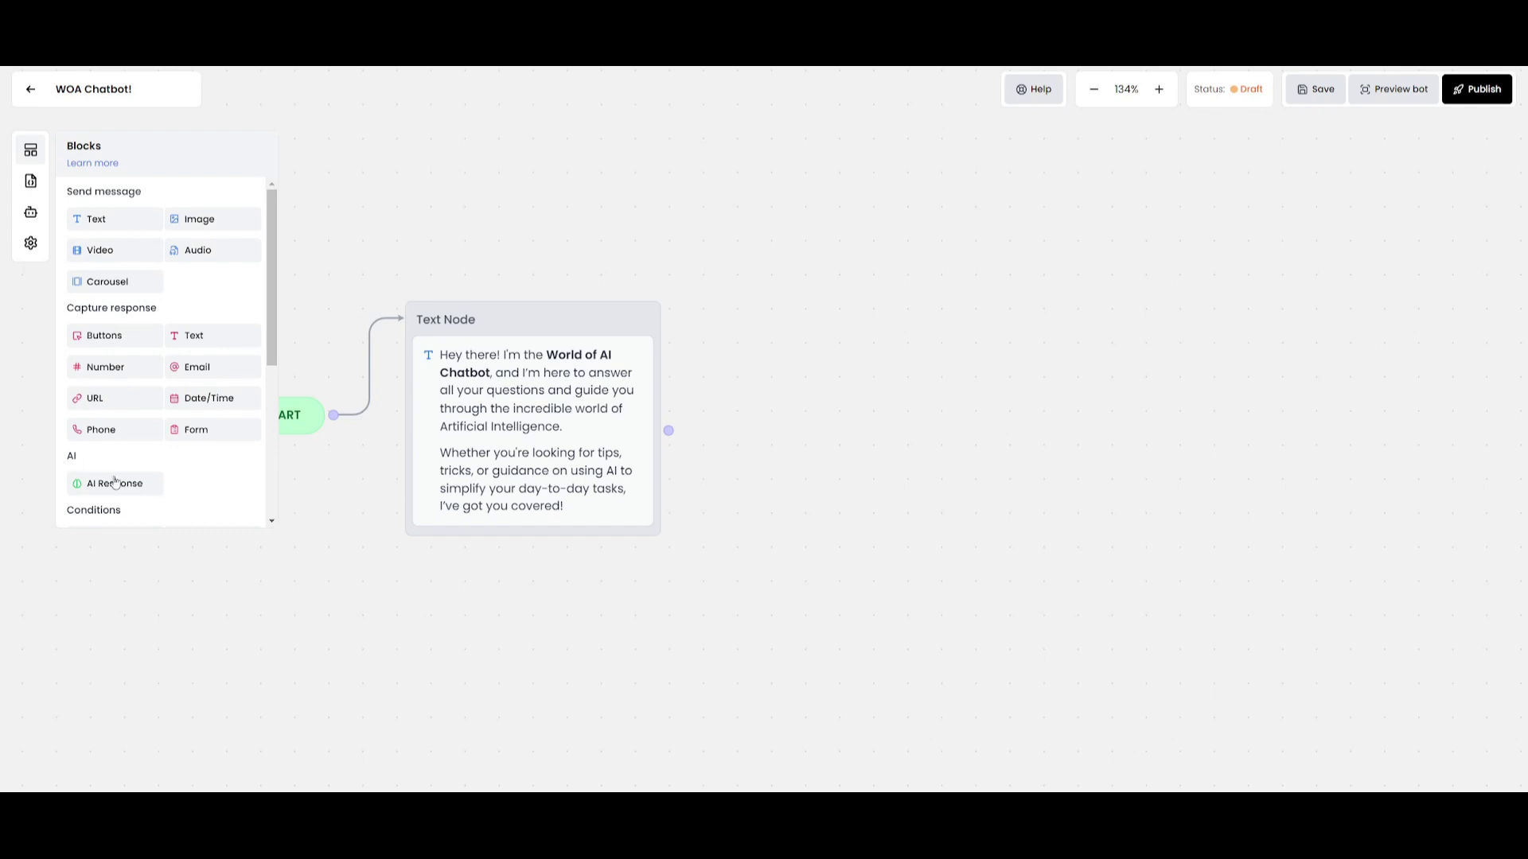
pyautogui.moveTo(112, 483); pyautogui.dragTo(861, 374)
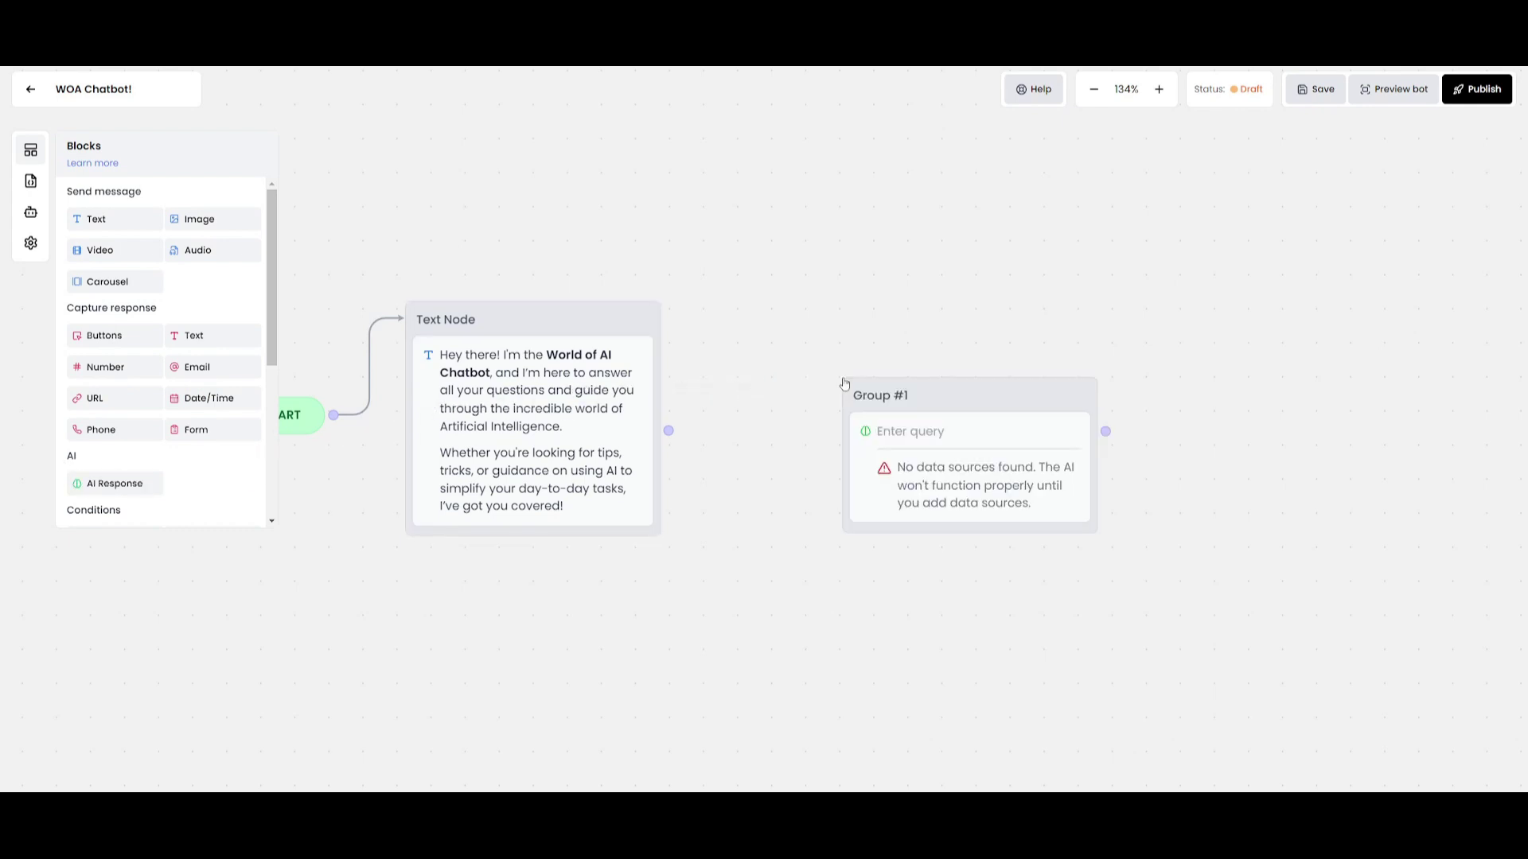
# Add a pasted AI instruction defining the World of AI chatbot's voice and tone
pyautogui.click(880, 393)
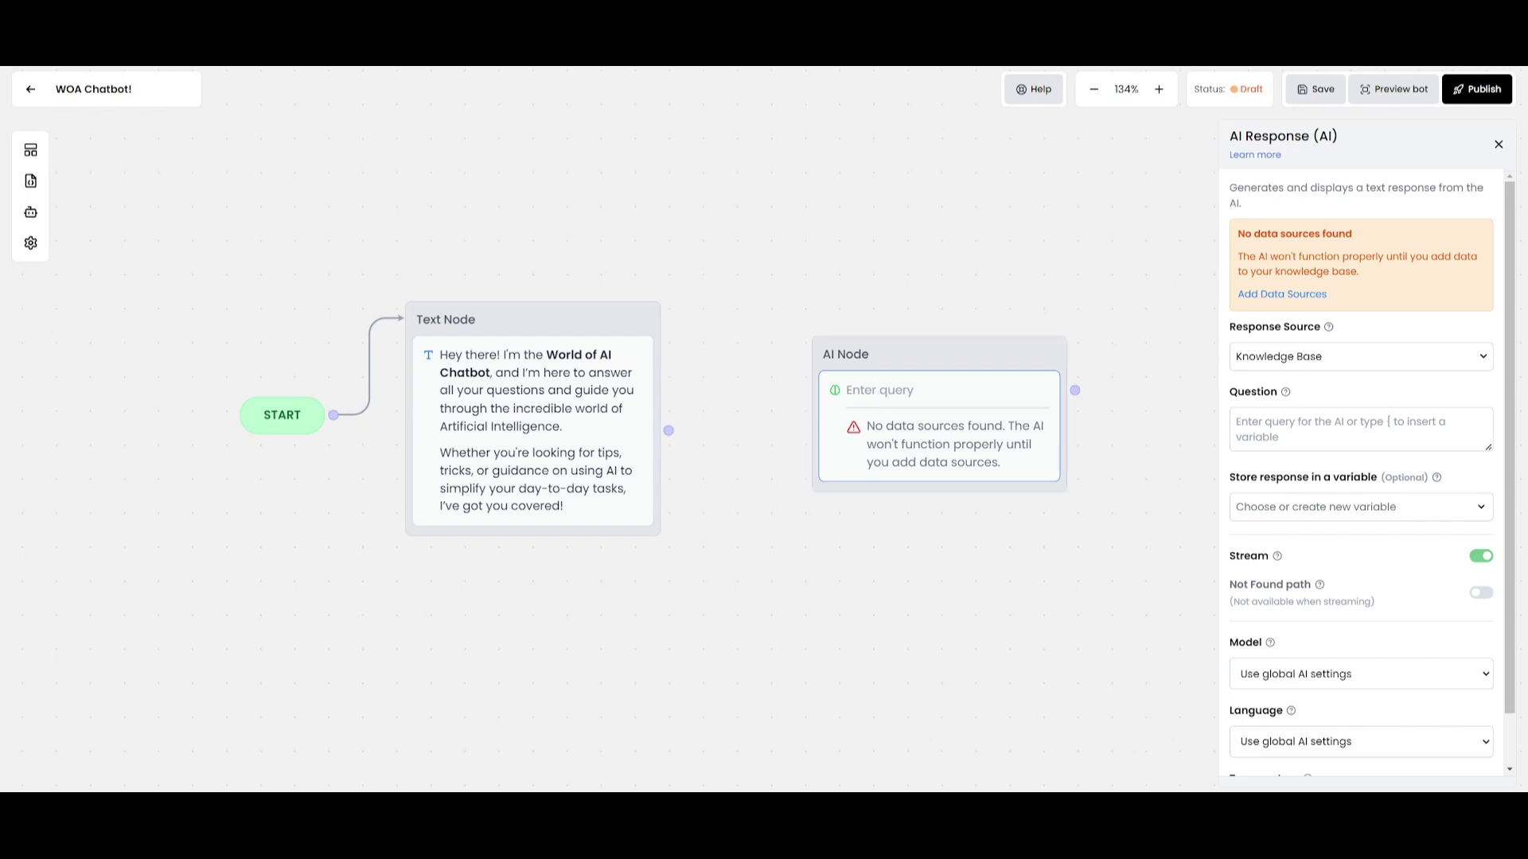
pyautogui.click(31, 211)
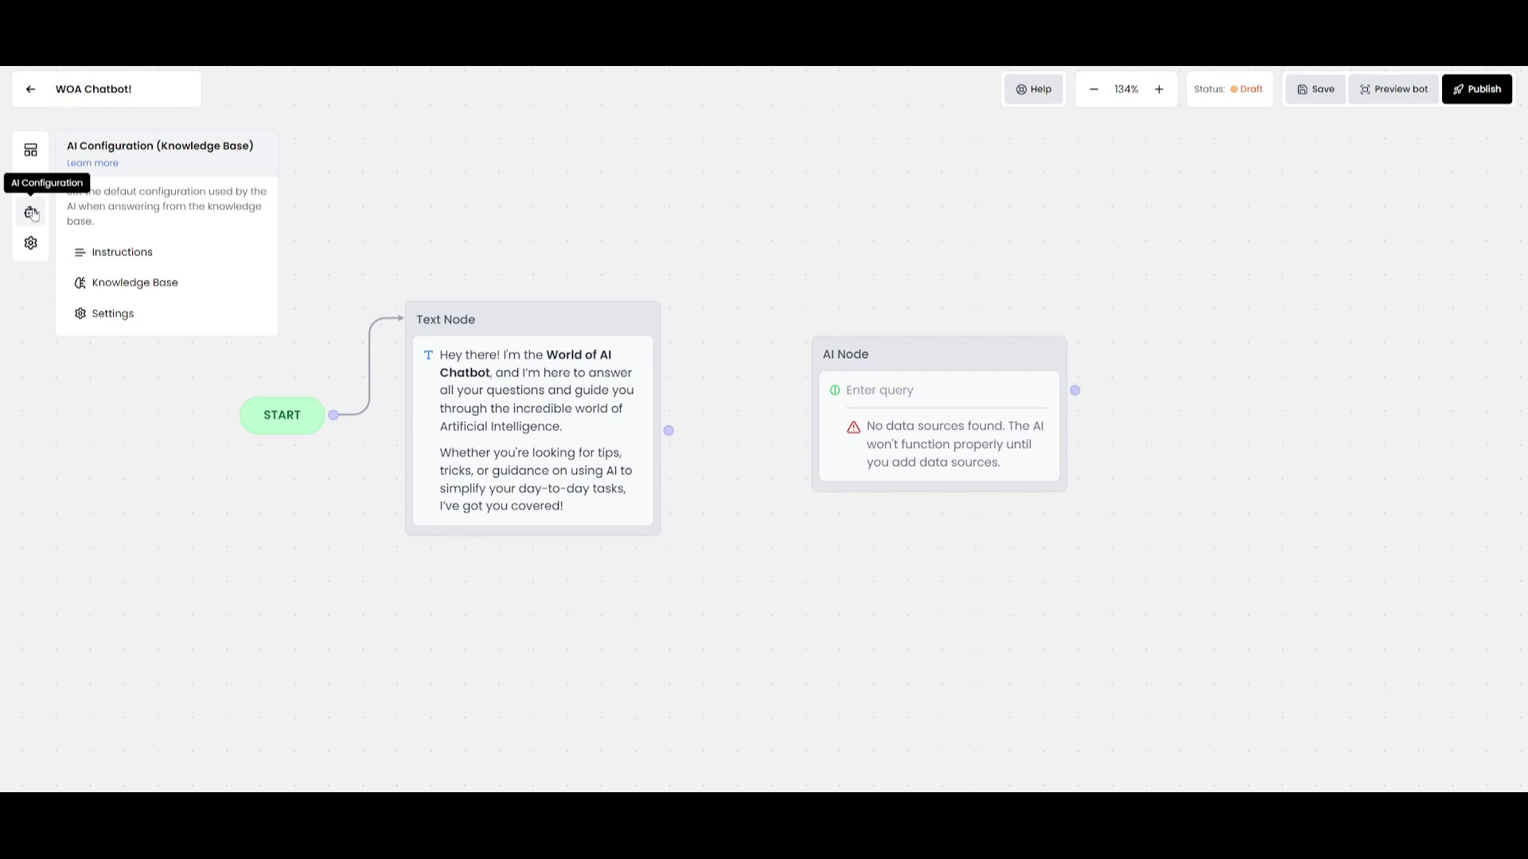
pyautogui.click(100, 253)
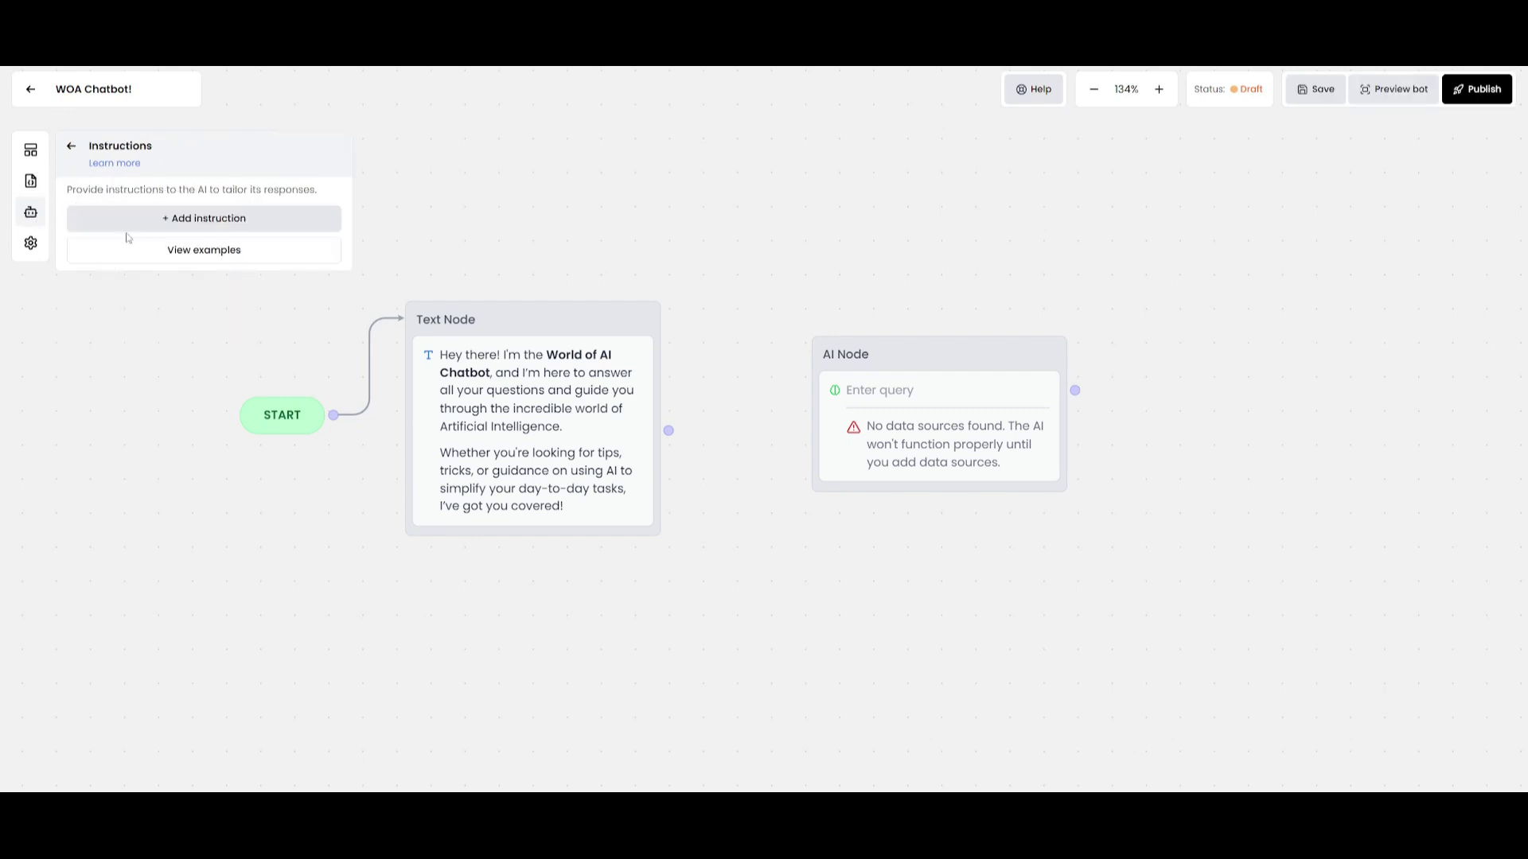
pyautogui.click(189, 220)
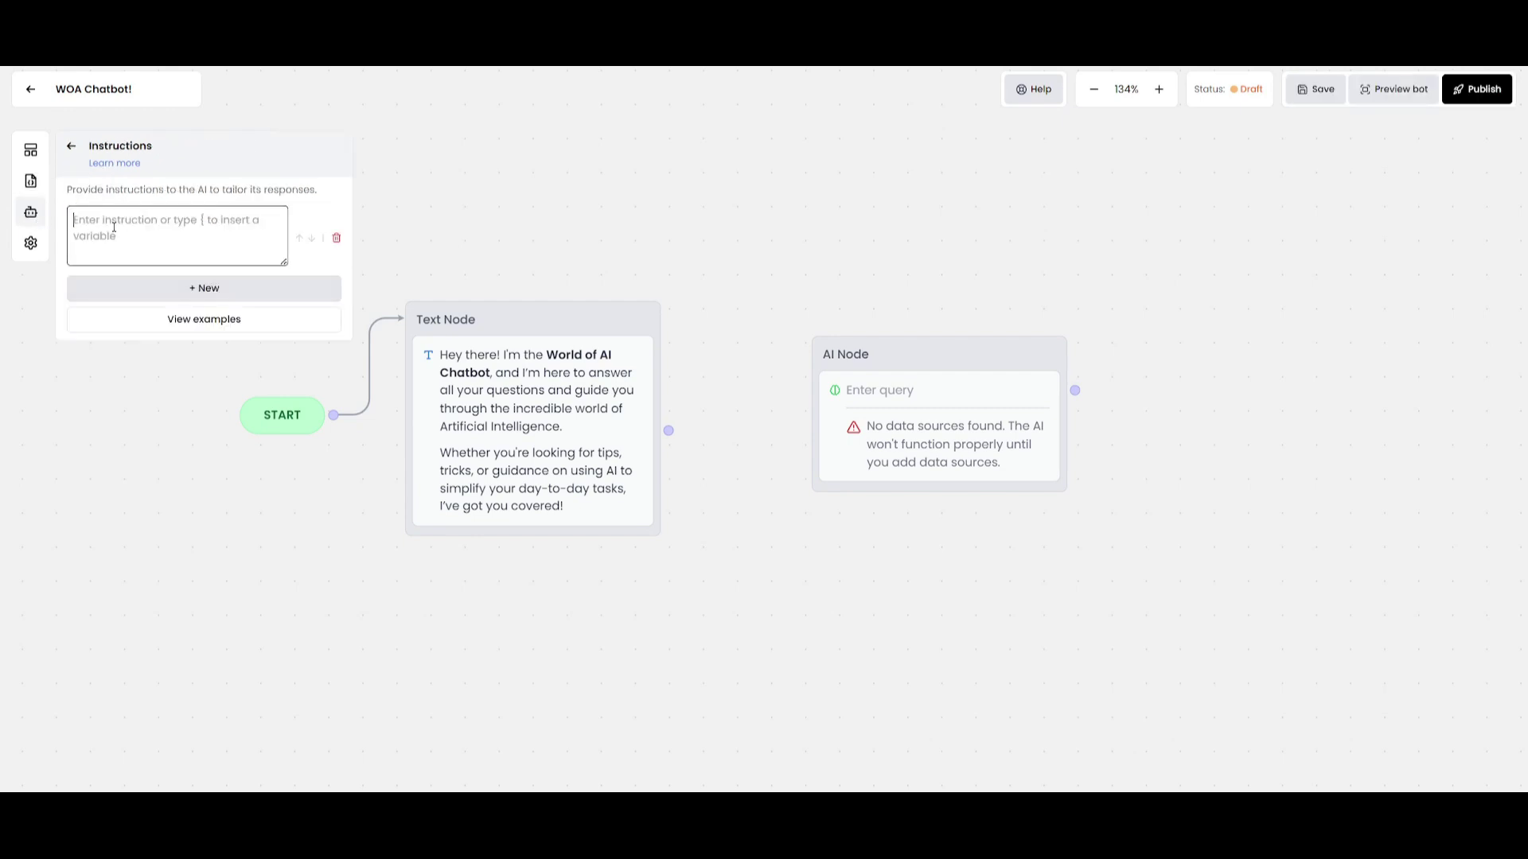
pyautogui.hotkey('ctrl', 'v')
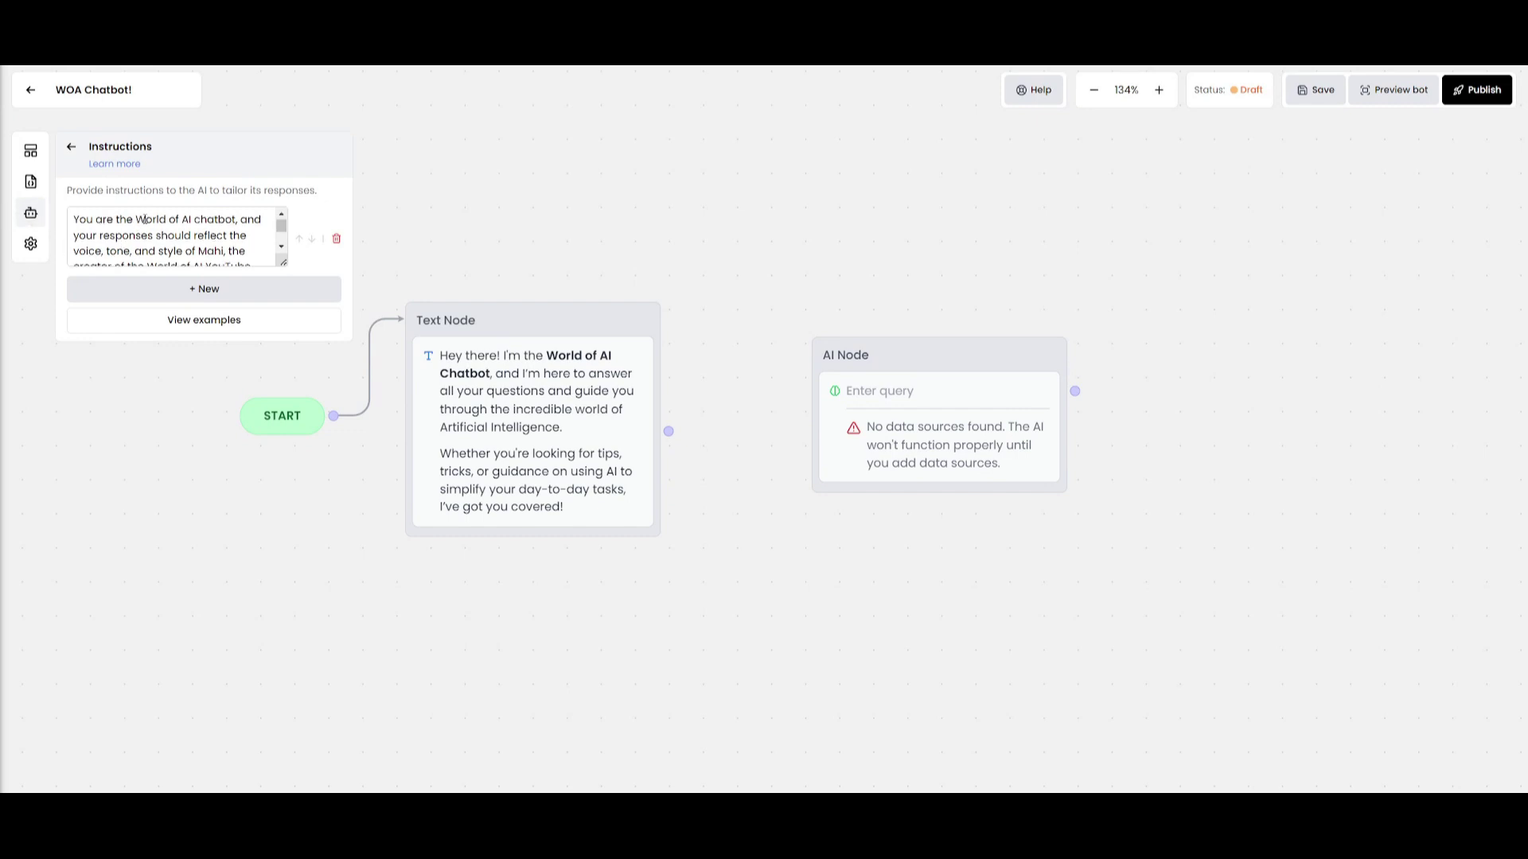
pyautogui.scroll(-10, 132, 237)
pyautogui.scroll(-5, 128, 214)
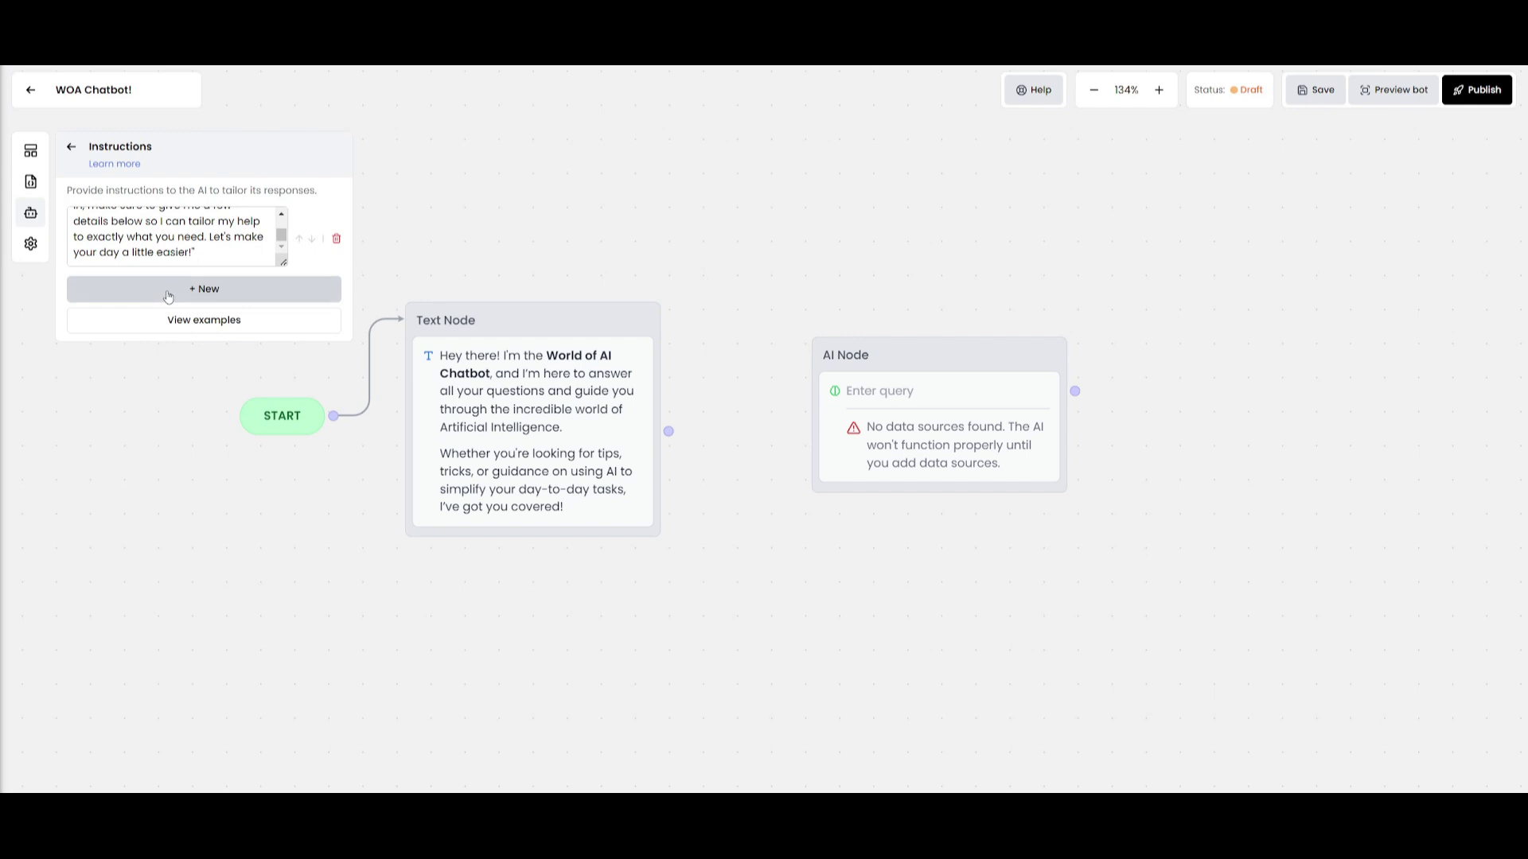
pyautogui.click(939, 430)
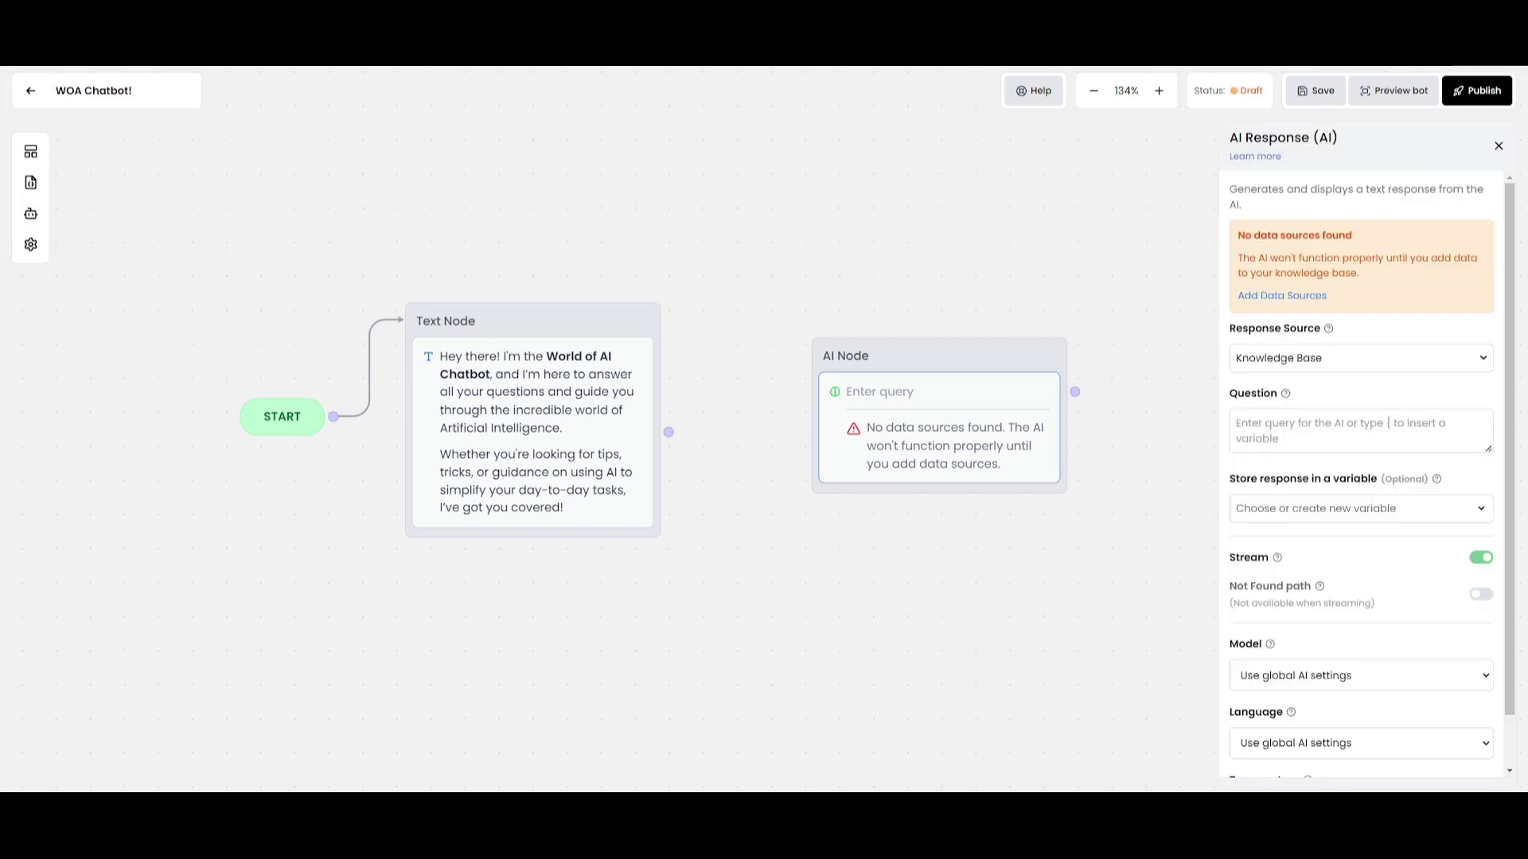
# Confirm the AI Node title, then go to the Knowledge Base to add data sources
pyautogui.click(843, 358)
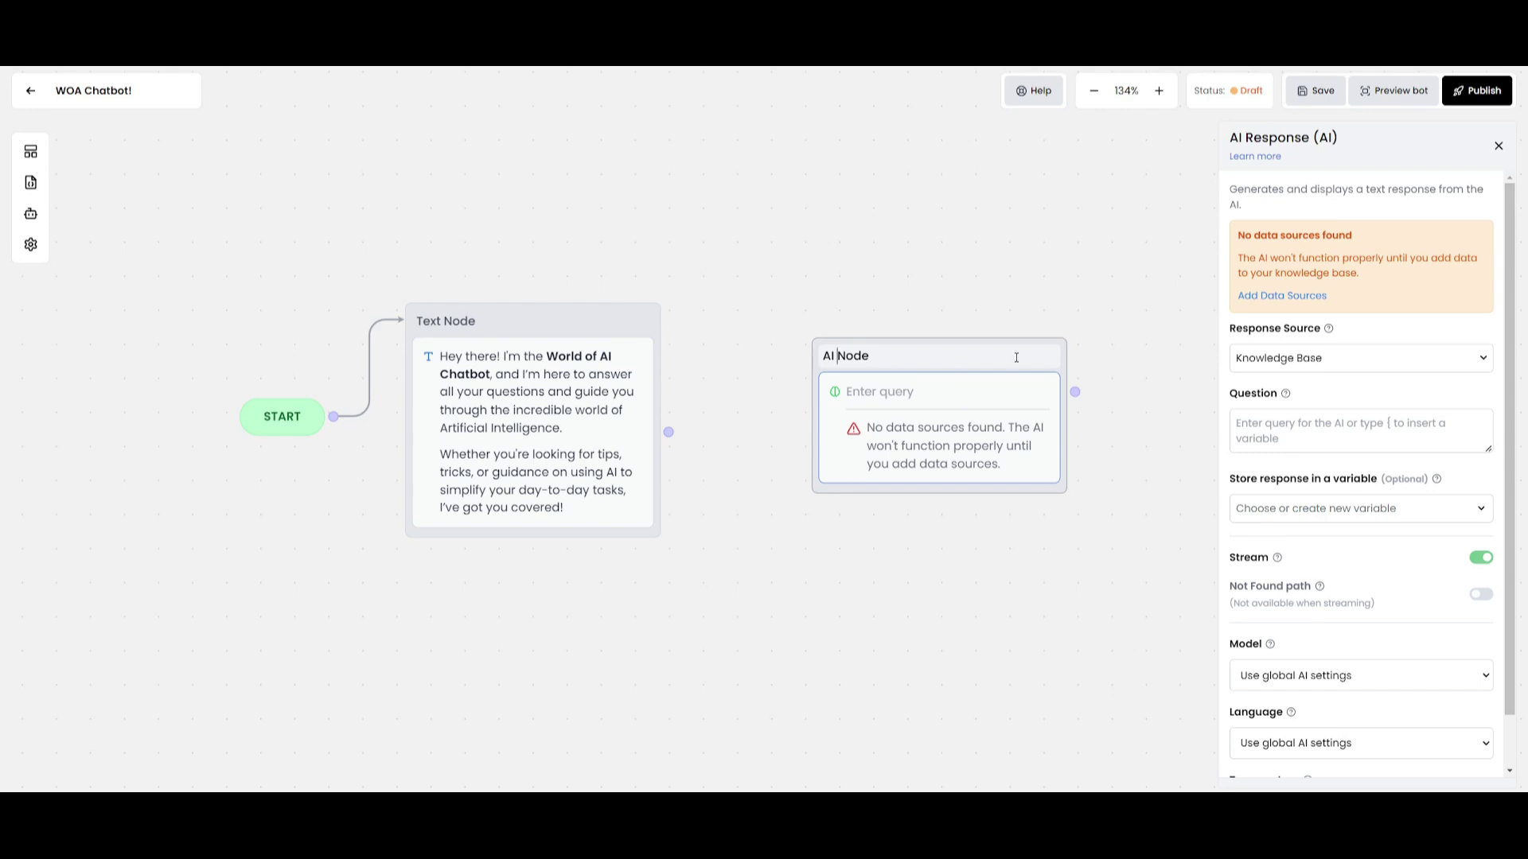
pyautogui.press('Return')
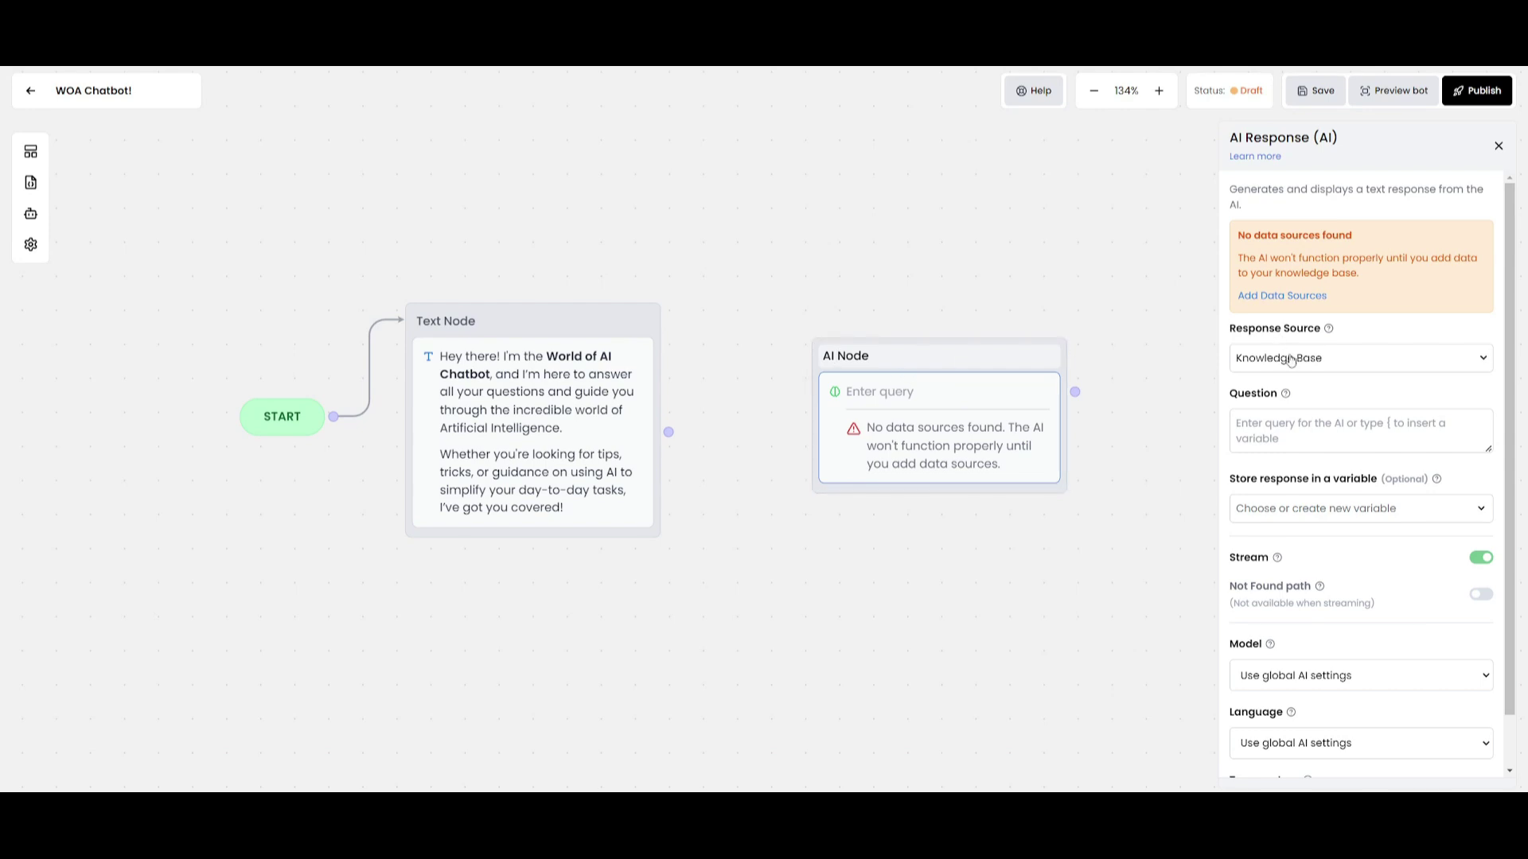
pyautogui.click(1277, 299)
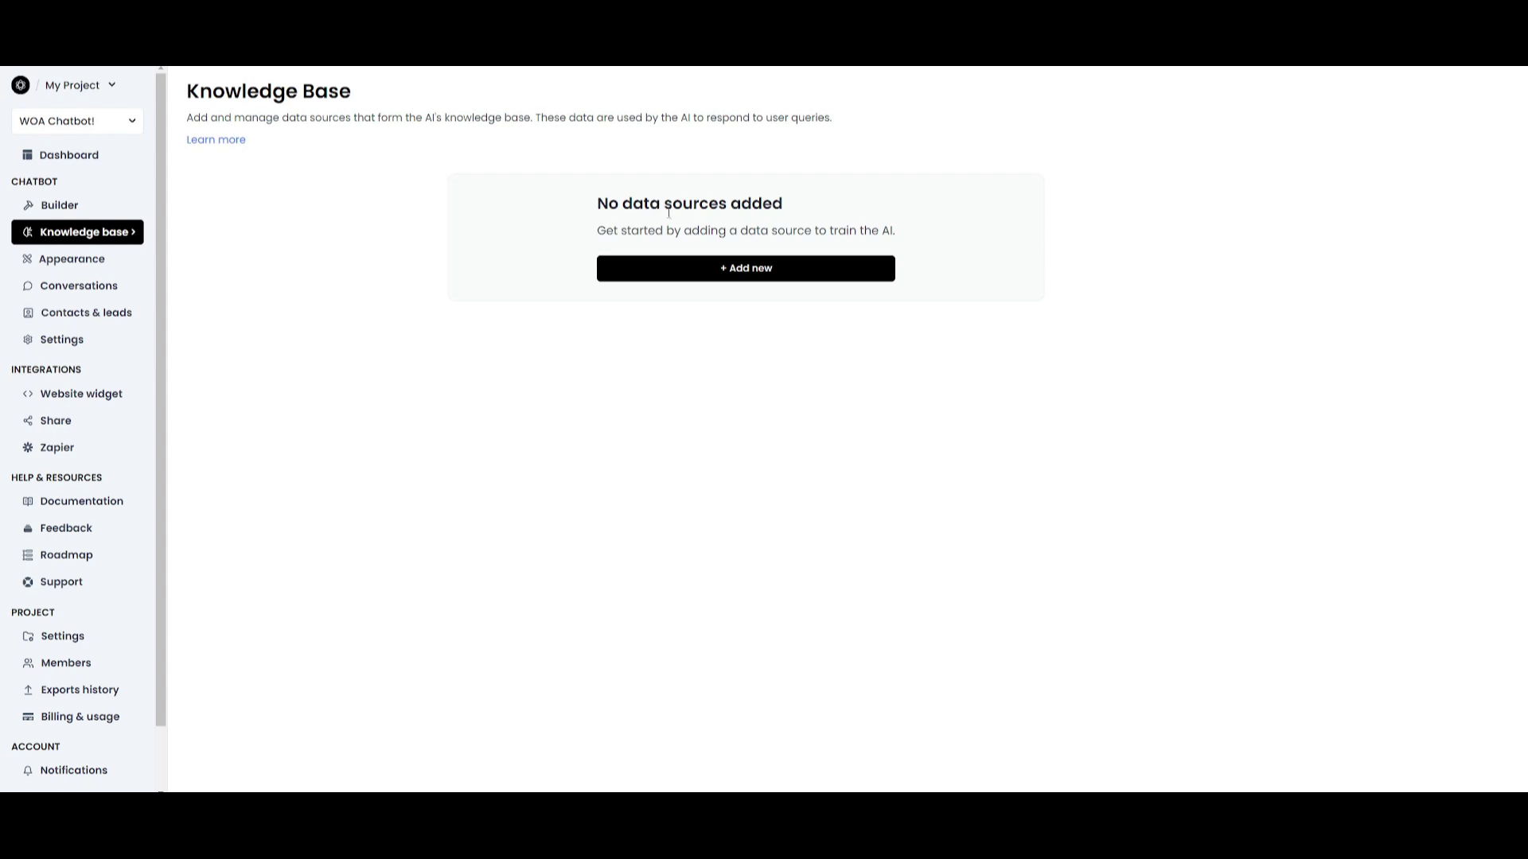
# Add the YouTube channel URL as a website data source, crawl it, and review the crawled pages
pyautogui.click(699, 271)
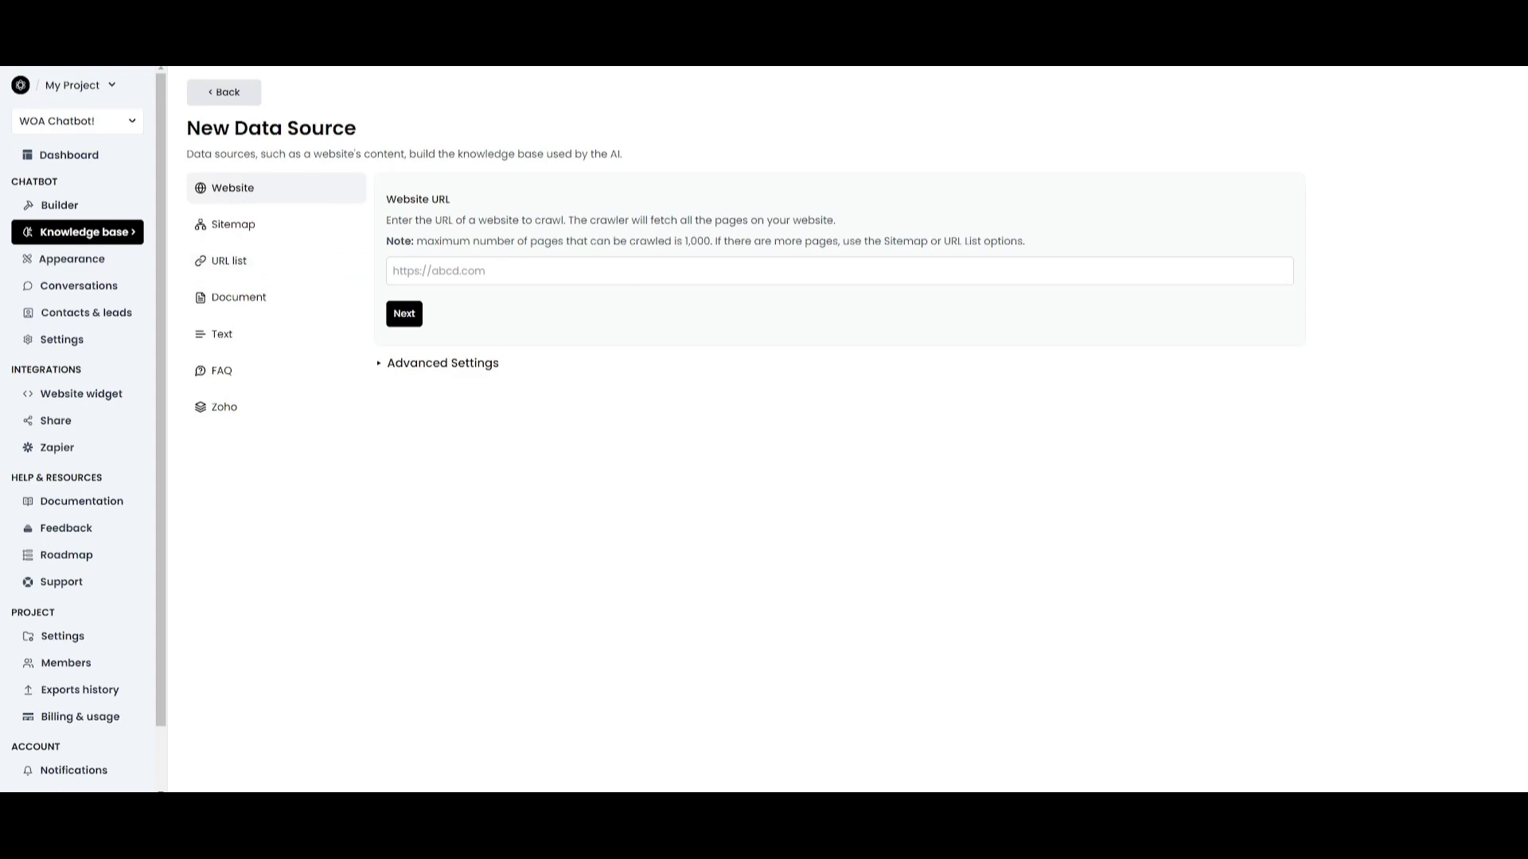
pyautogui.write('https://www.youtube.com/@intheworldofai/featured')
pyautogui.press('Return')
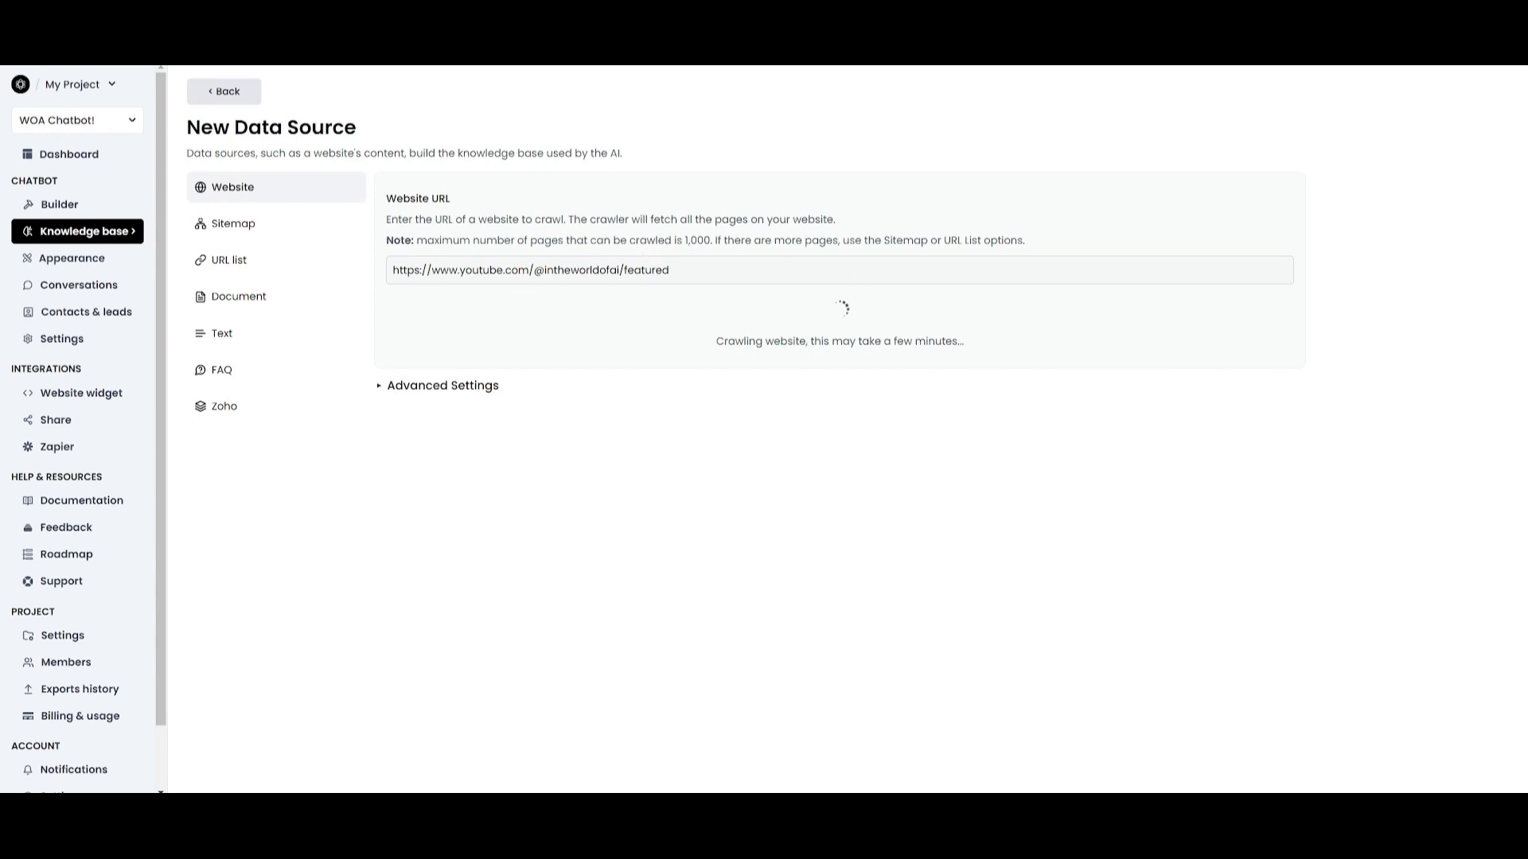
pyautogui.scroll(-14, 897, 400)
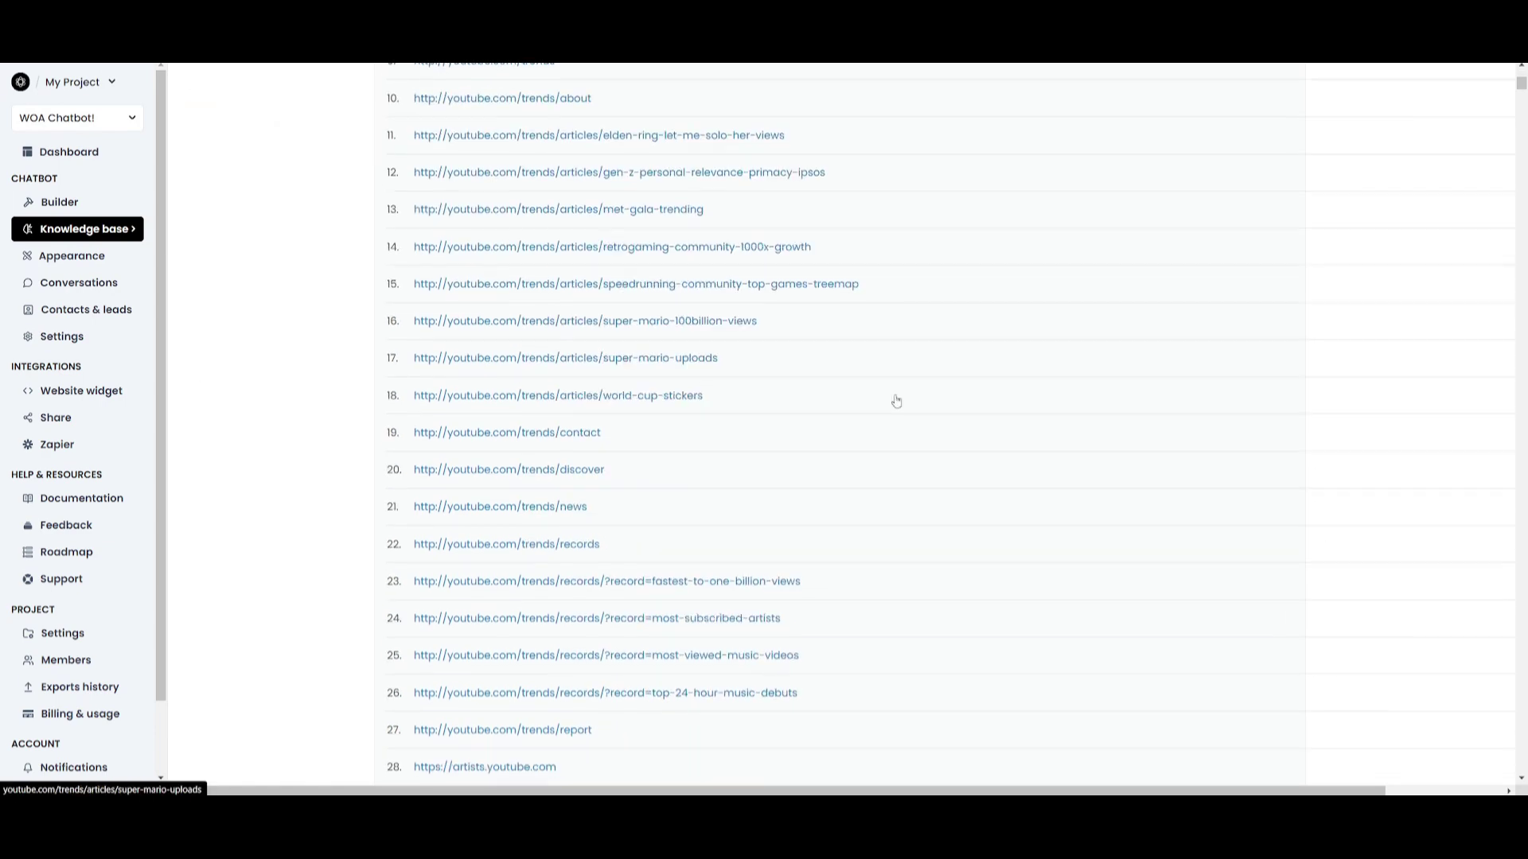
pyautogui.scroll(-10, 1494, 390)
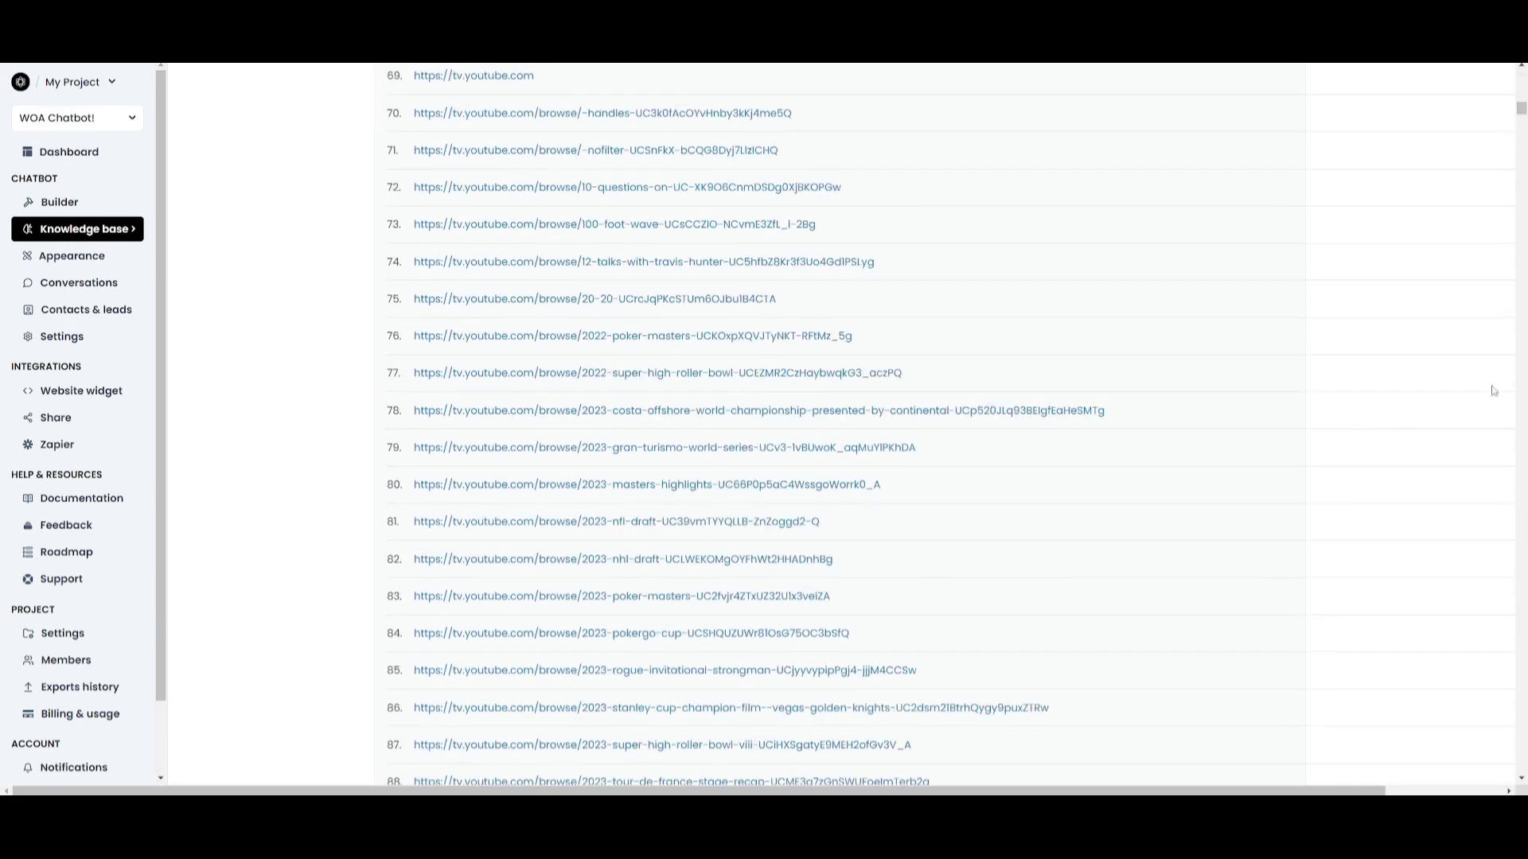
pyautogui.moveTo(1521, 112); pyautogui.dragTo(1521, 676)
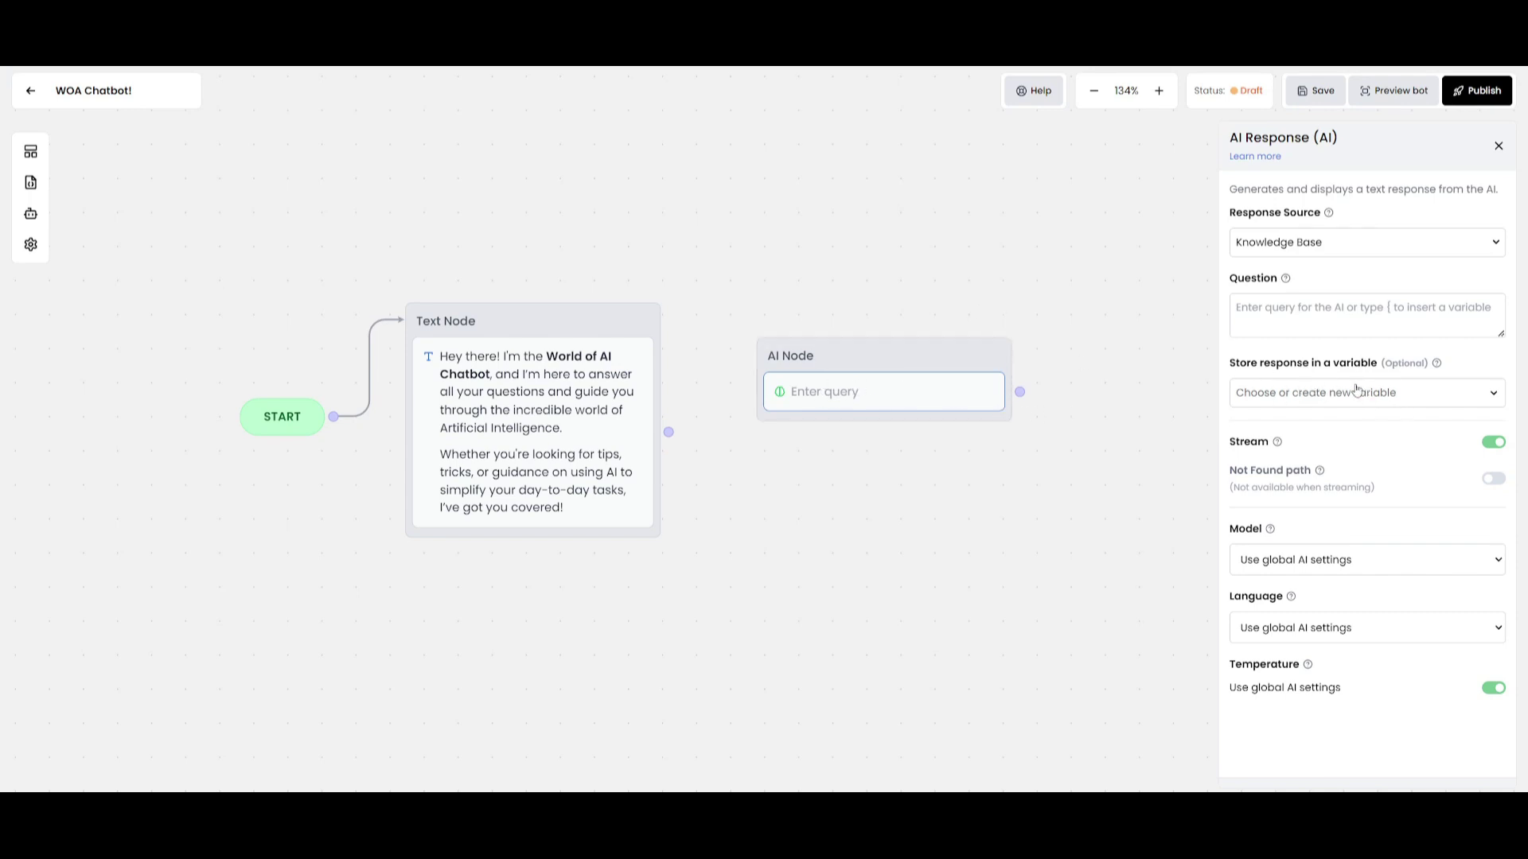
# Check the AI answer language options and drop an Email capture block onto the AI Node
pyautogui.click(1275, 630)
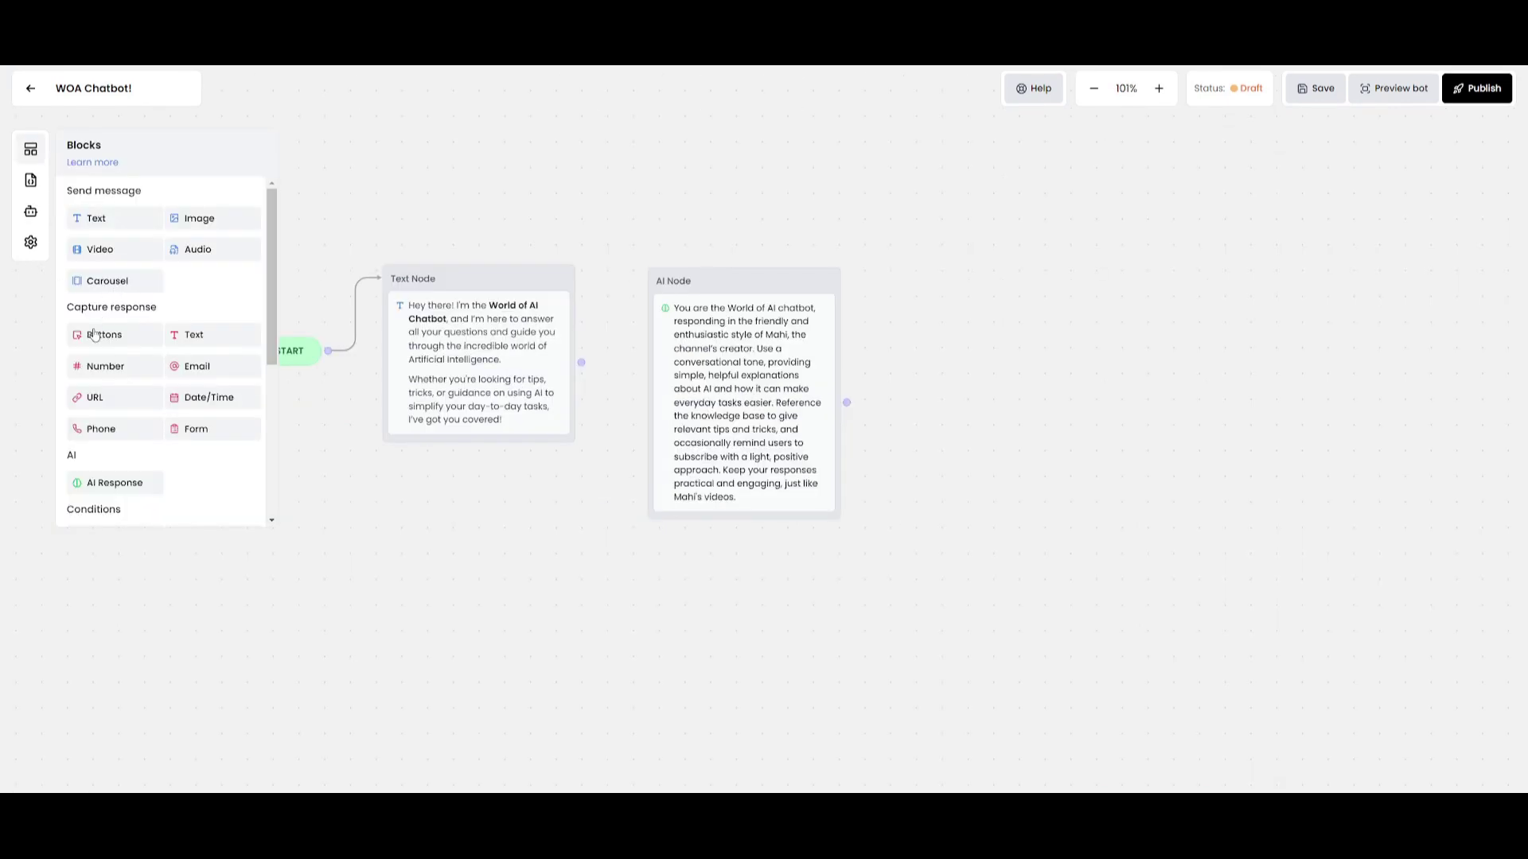
pyautogui.moveTo(177, 339); pyautogui.dragTo(744, 525)
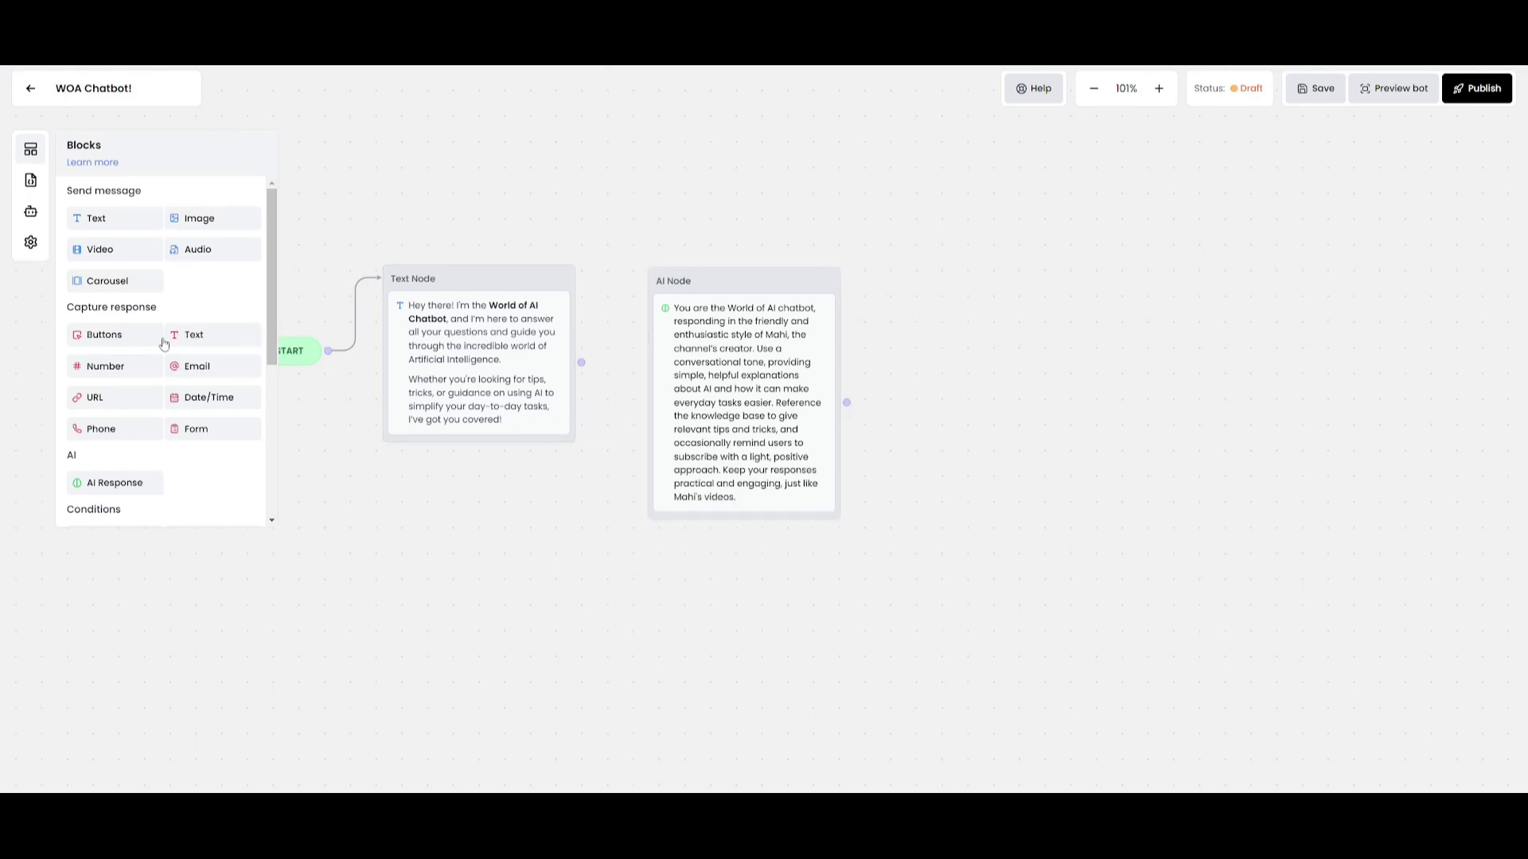
pyautogui.scroll(-2, 164, 343)
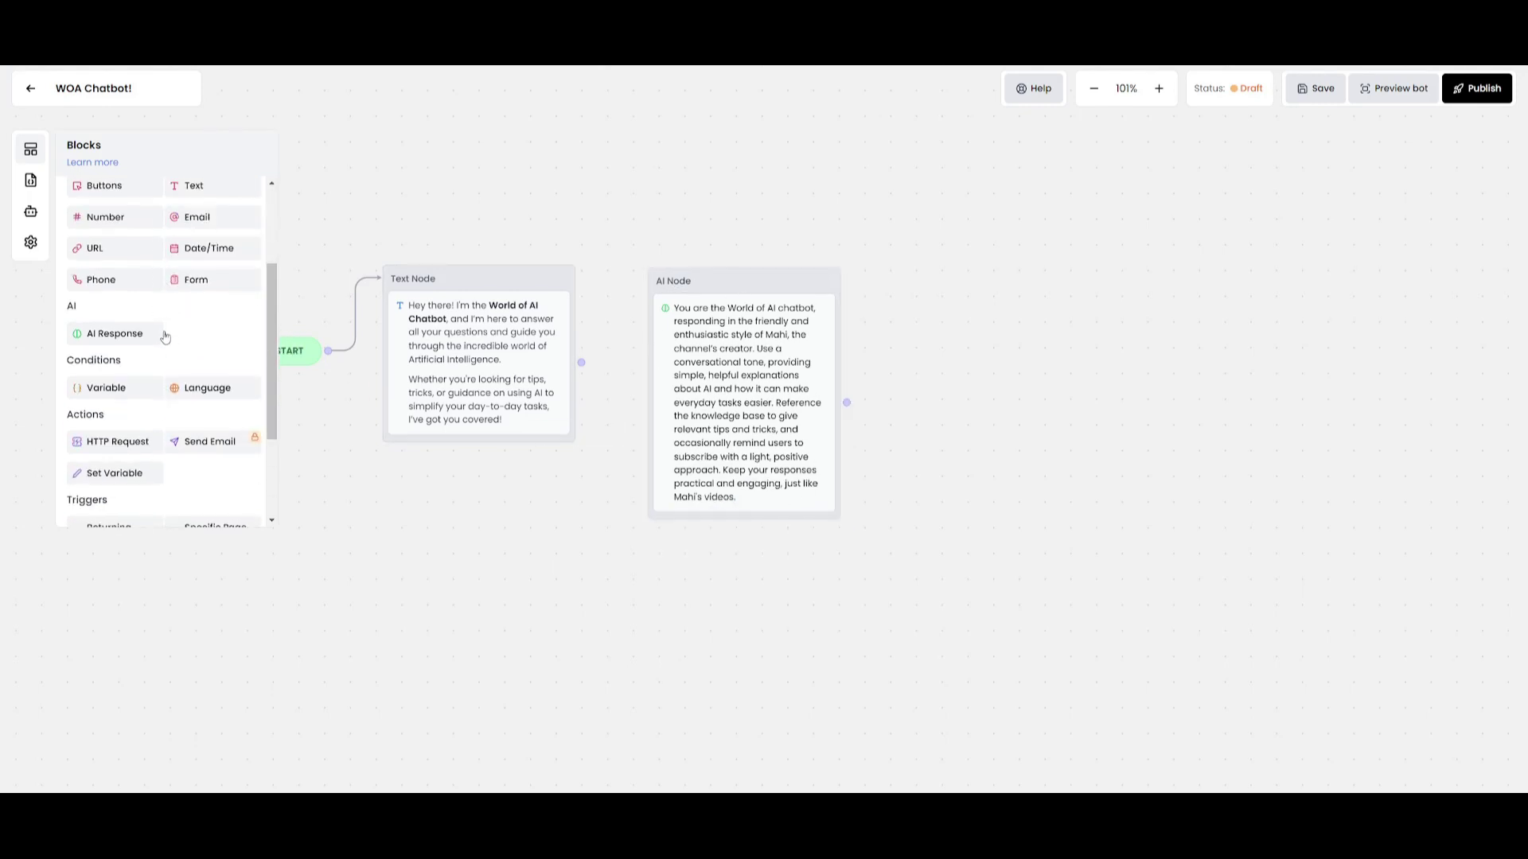
pyautogui.scroll(-1, 159, 326)
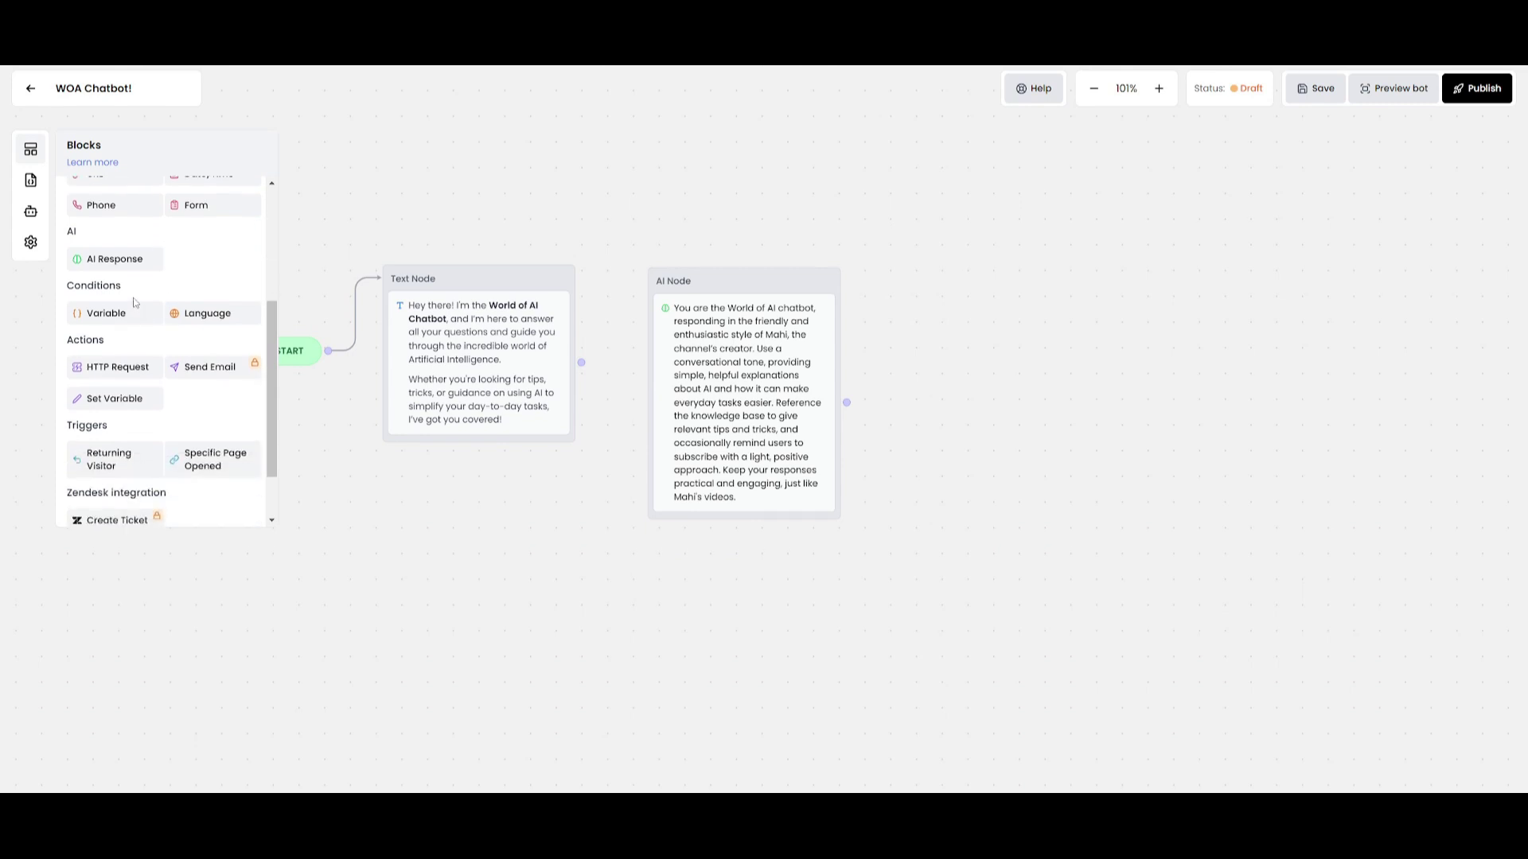
pyautogui.scroll(-1, 92, 341)
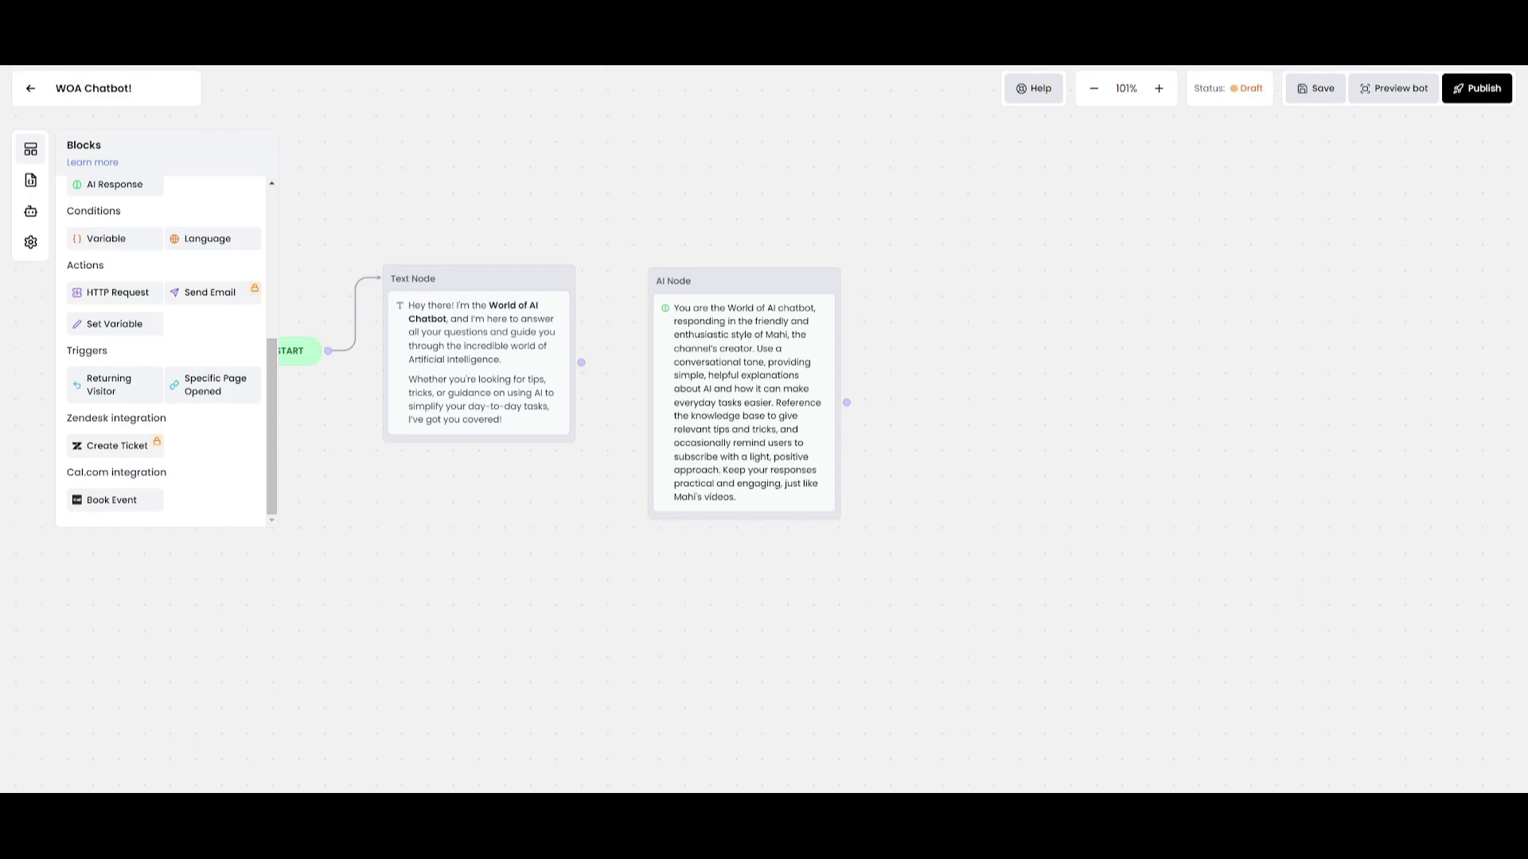
# Add a Capture Text block to the AI Node and link the Text Node into it
pyautogui.click(35, 151)
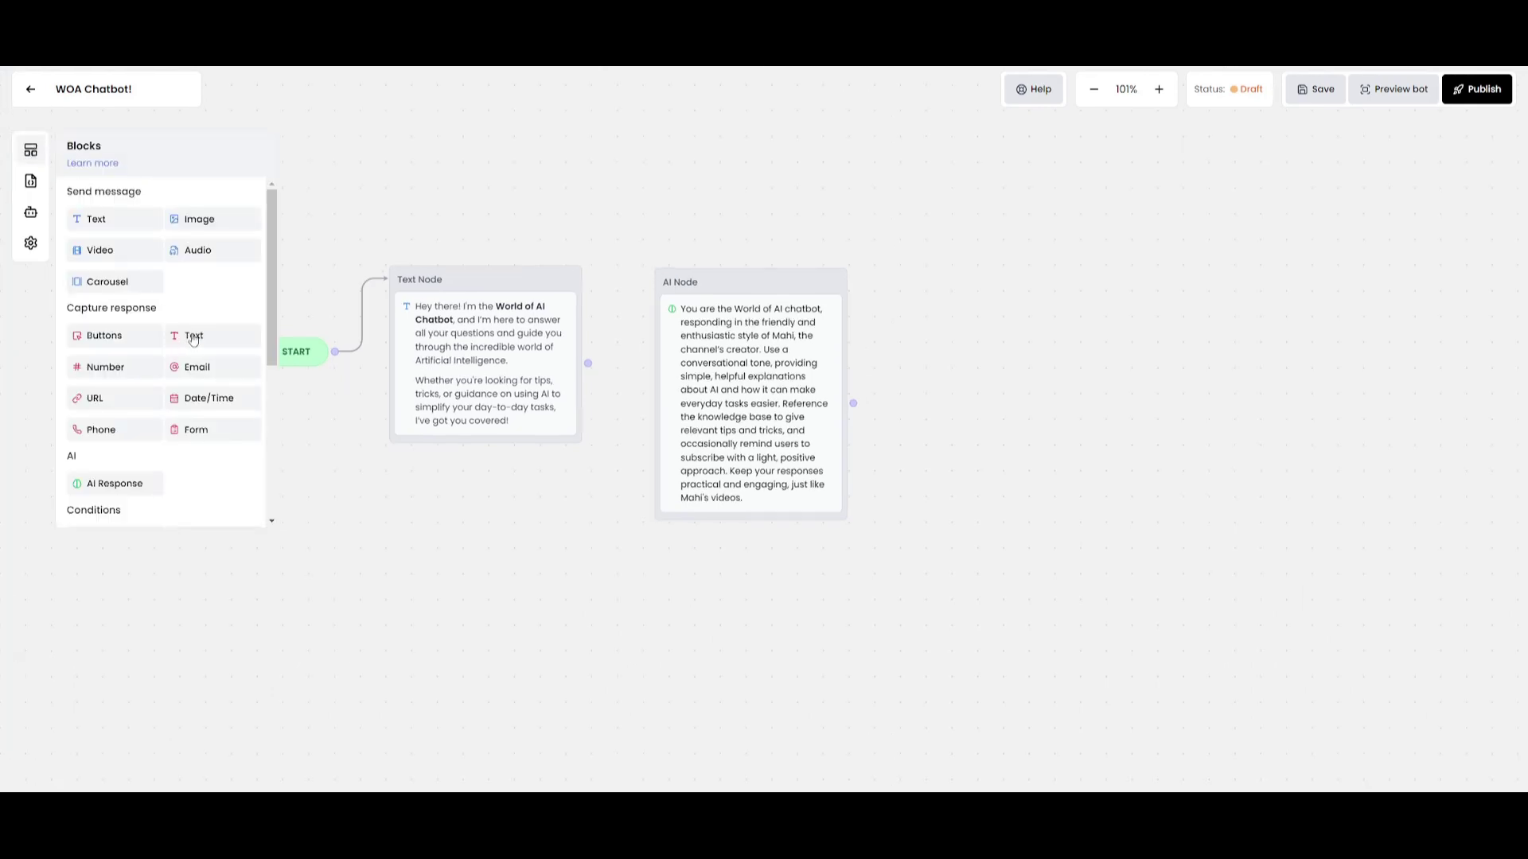
pyautogui.moveTo(191, 337); pyautogui.dragTo(700, 309)
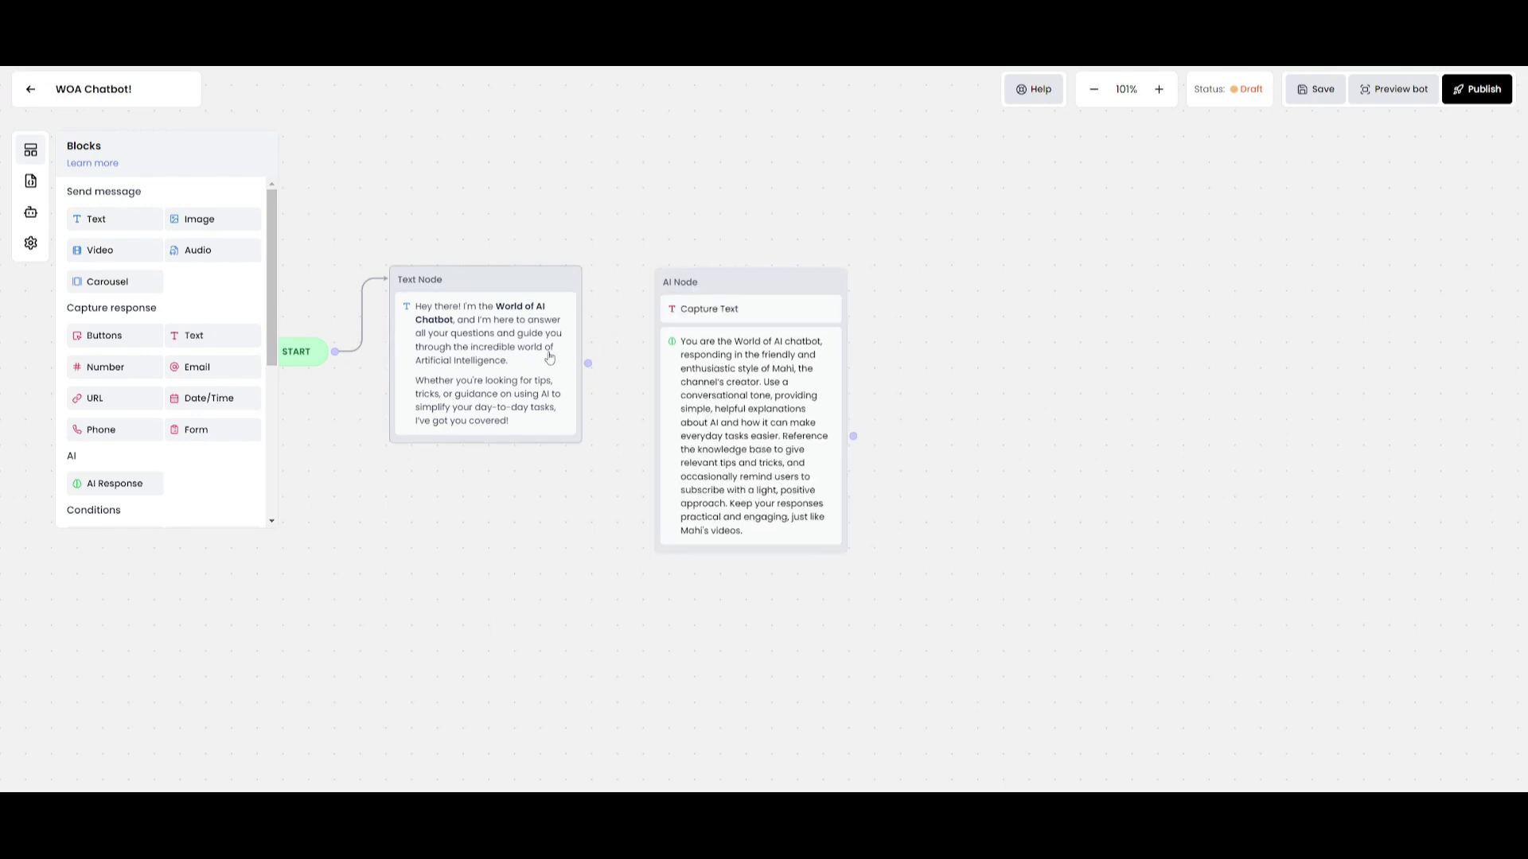
pyautogui.moveTo(588, 363); pyautogui.dragTo(664, 288)
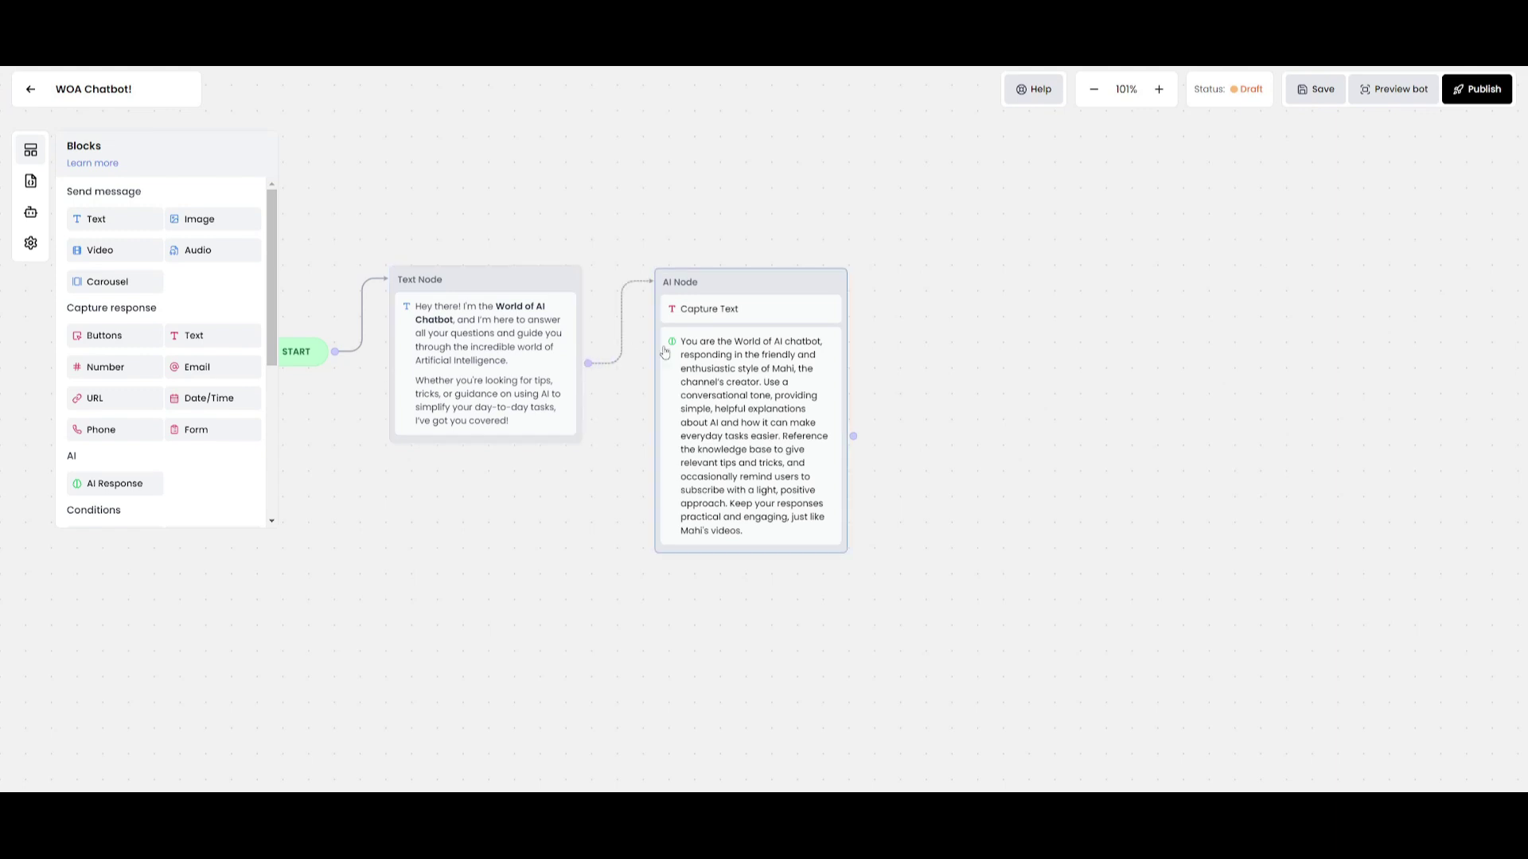
# Save, test the preview with 'Hi what is world of ai?', then publish the chatbot
pyautogui.click(1316, 89)
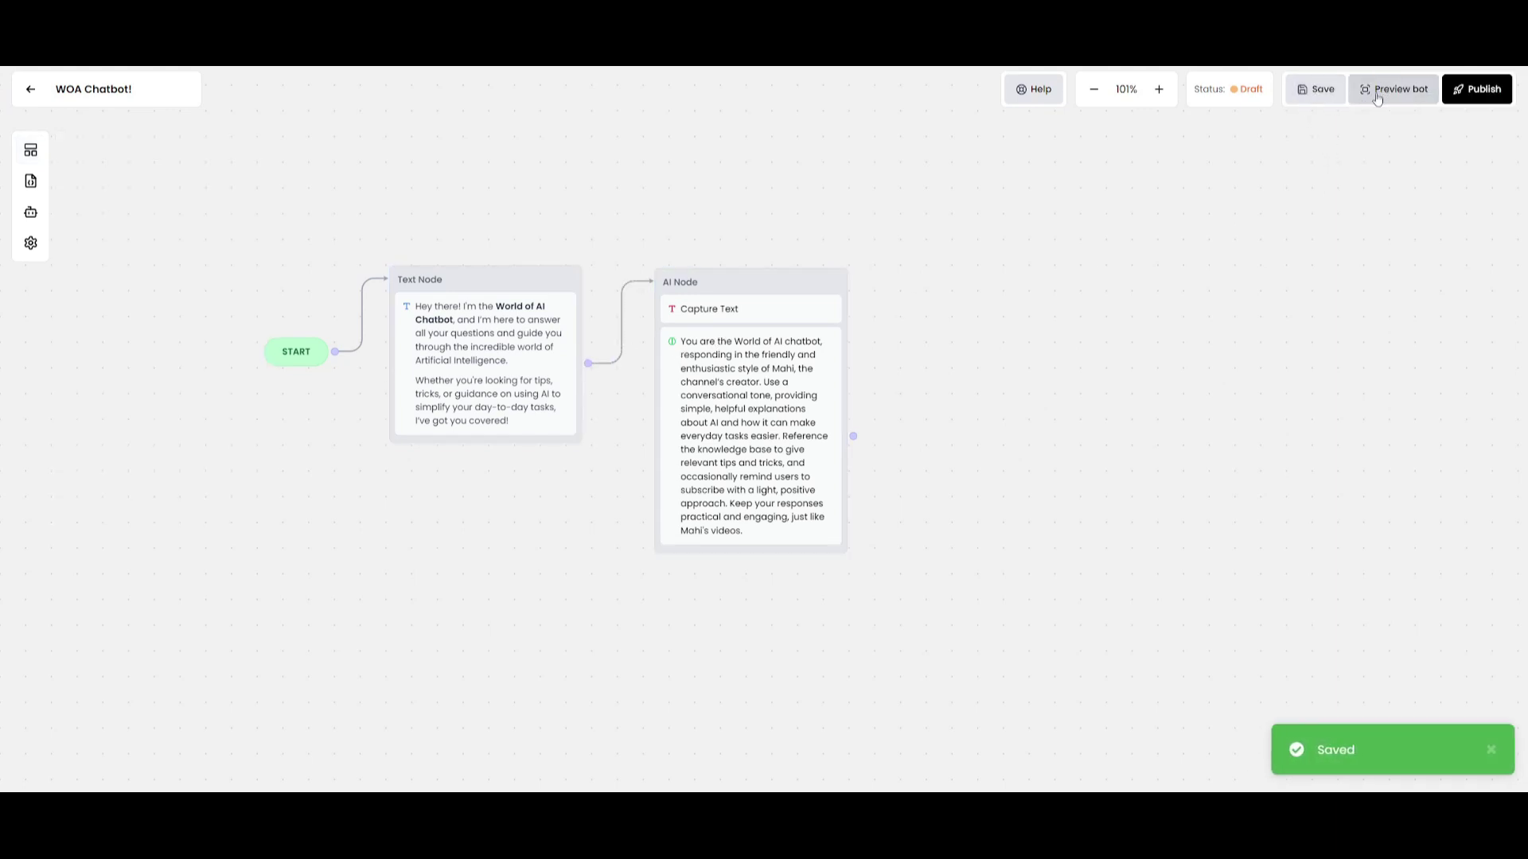
pyautogui.click(1385, 90)
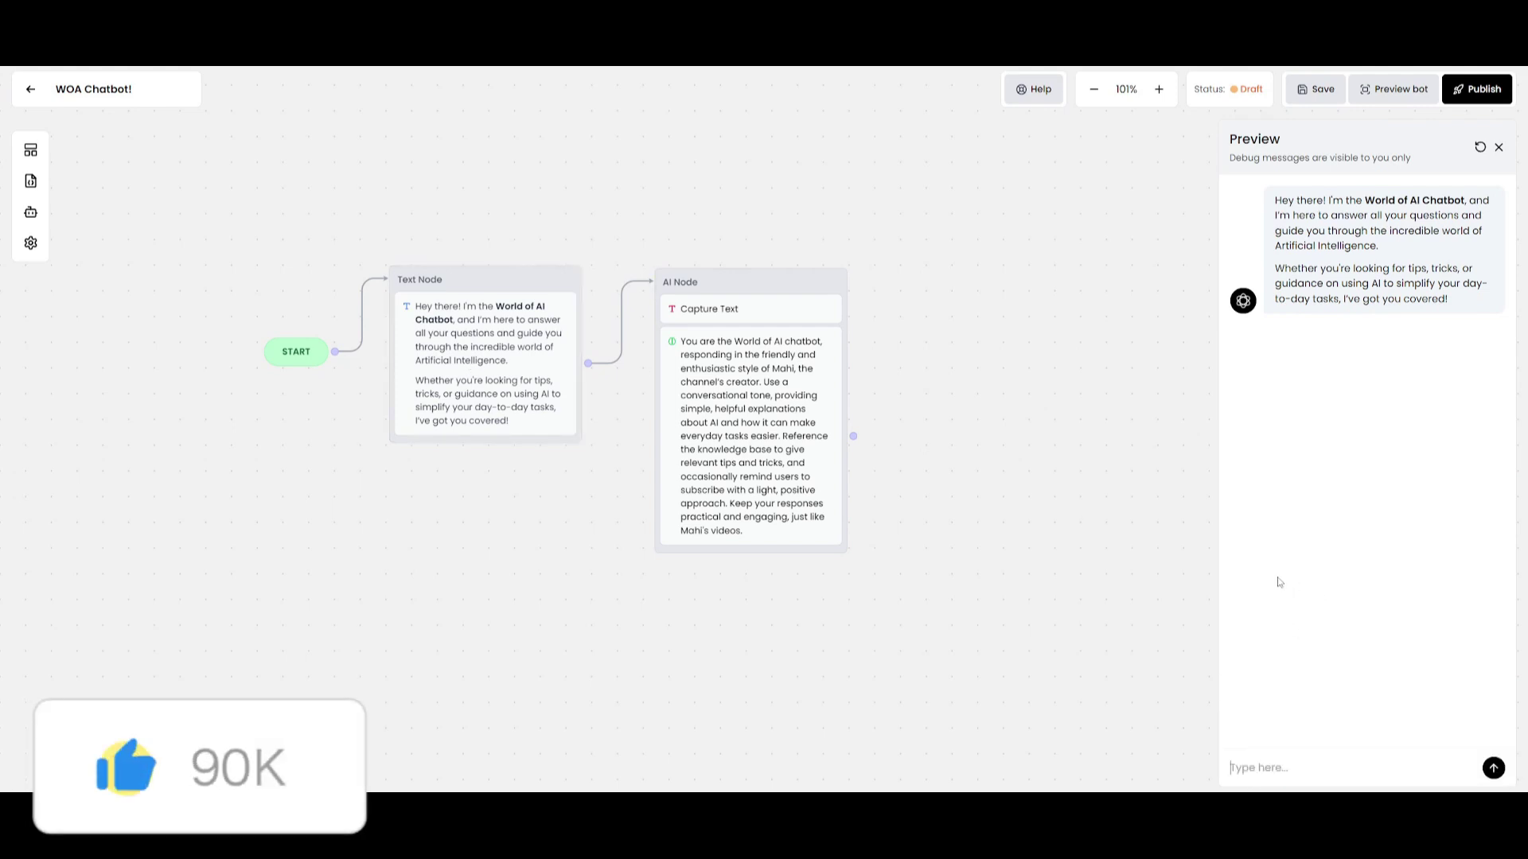
pyautogui.write('Hi what is world of ai?')
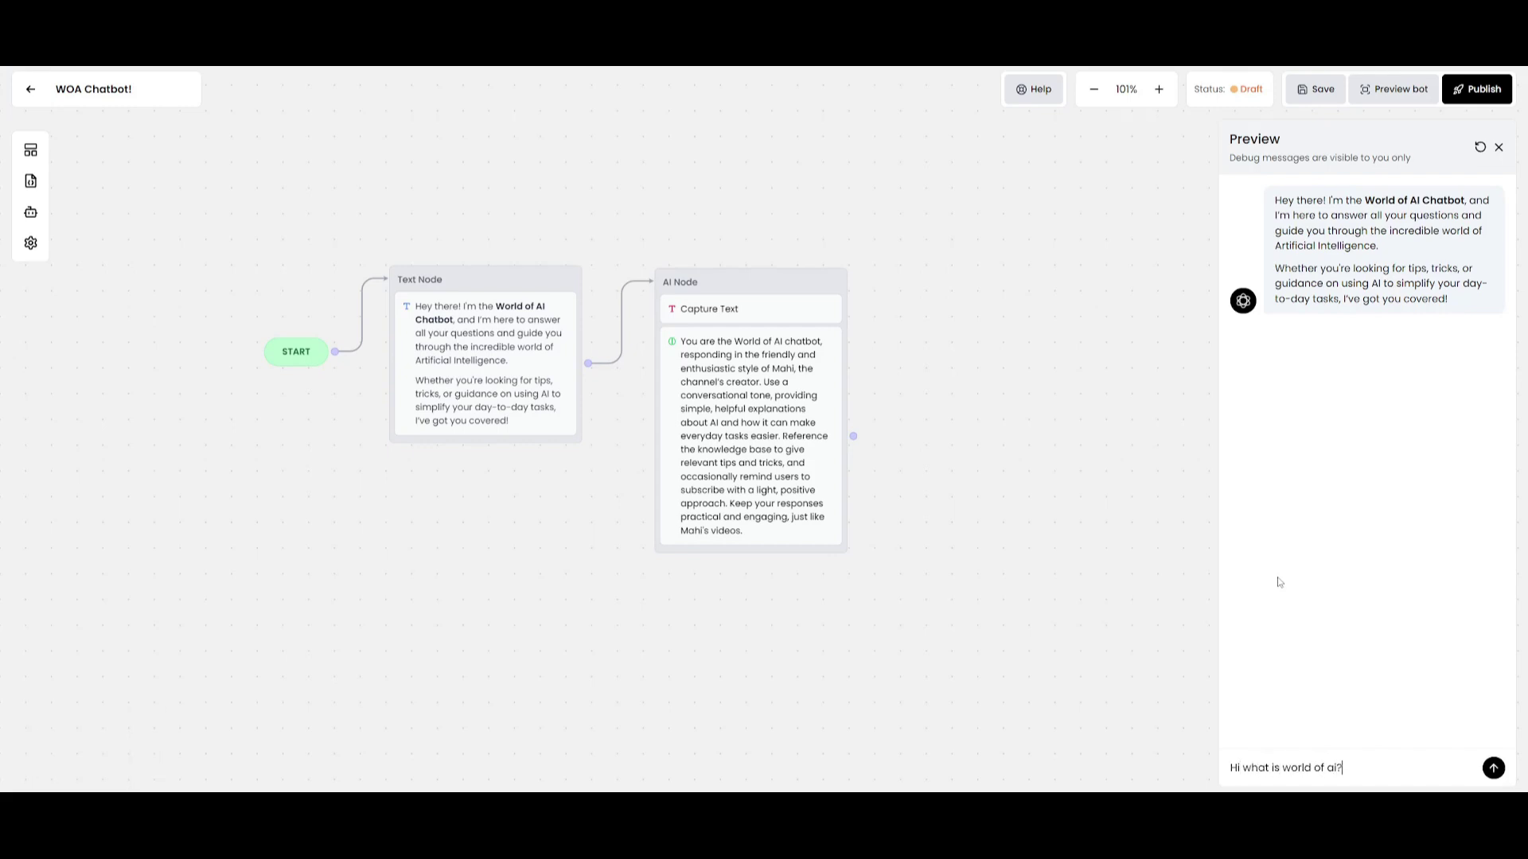
pyautogui.press('Return')
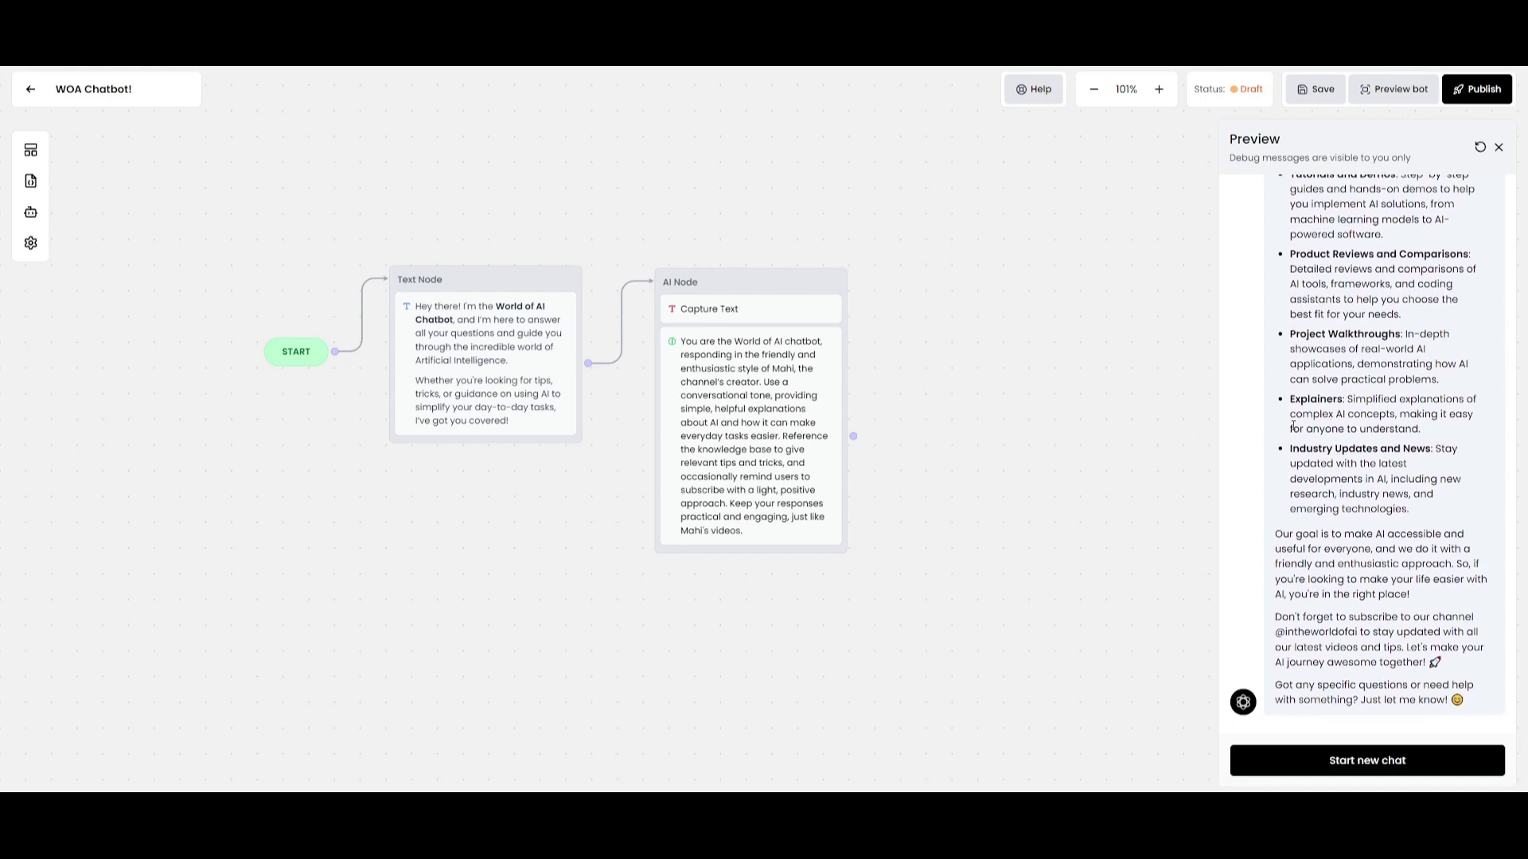
pyautogui.scroll(6, 1292, 426)
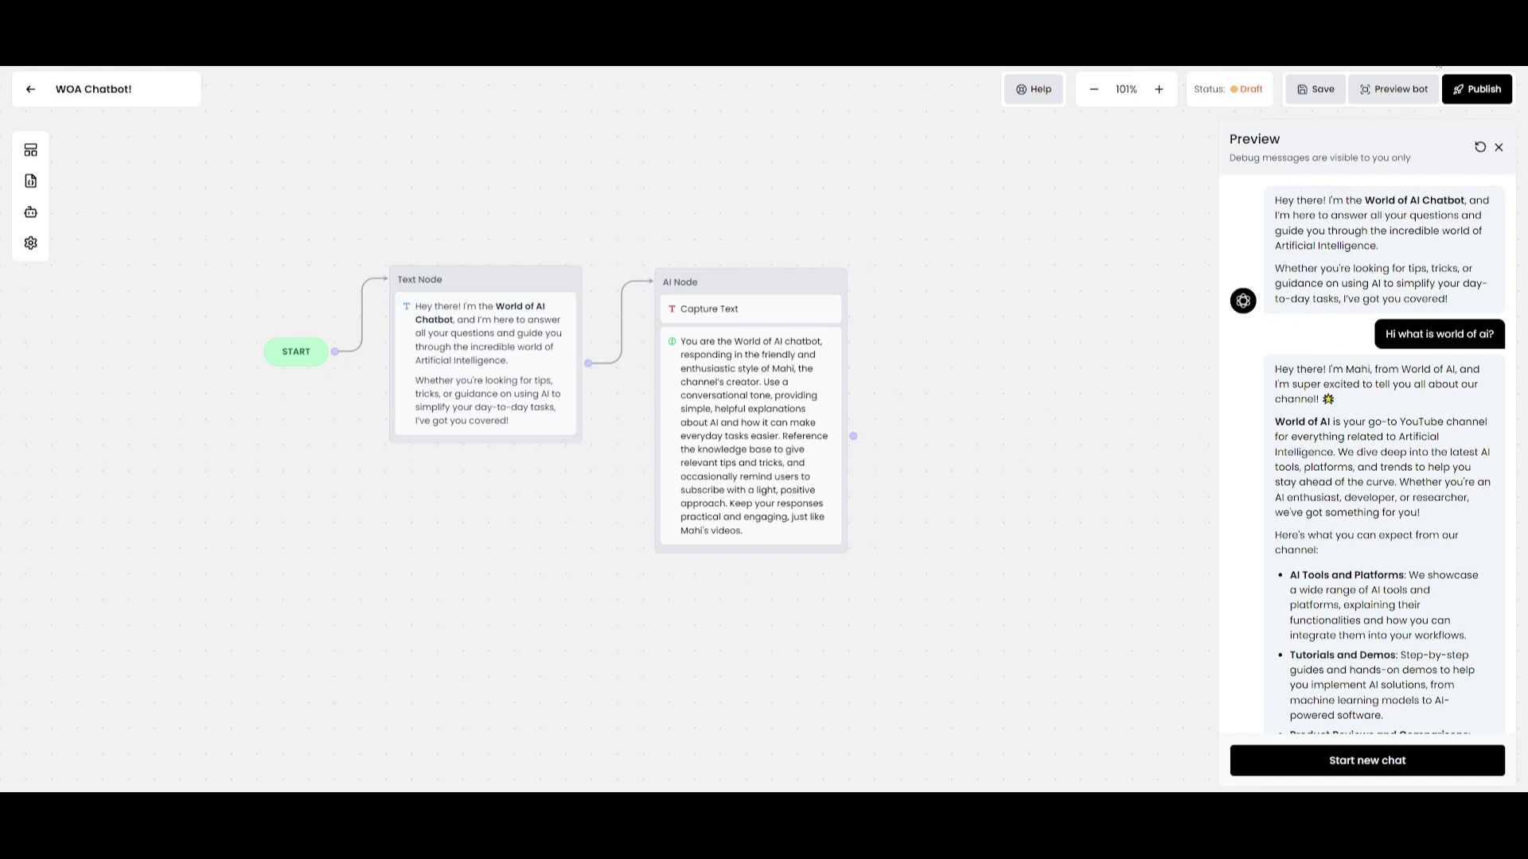
pyautogui.click(1468, 92)
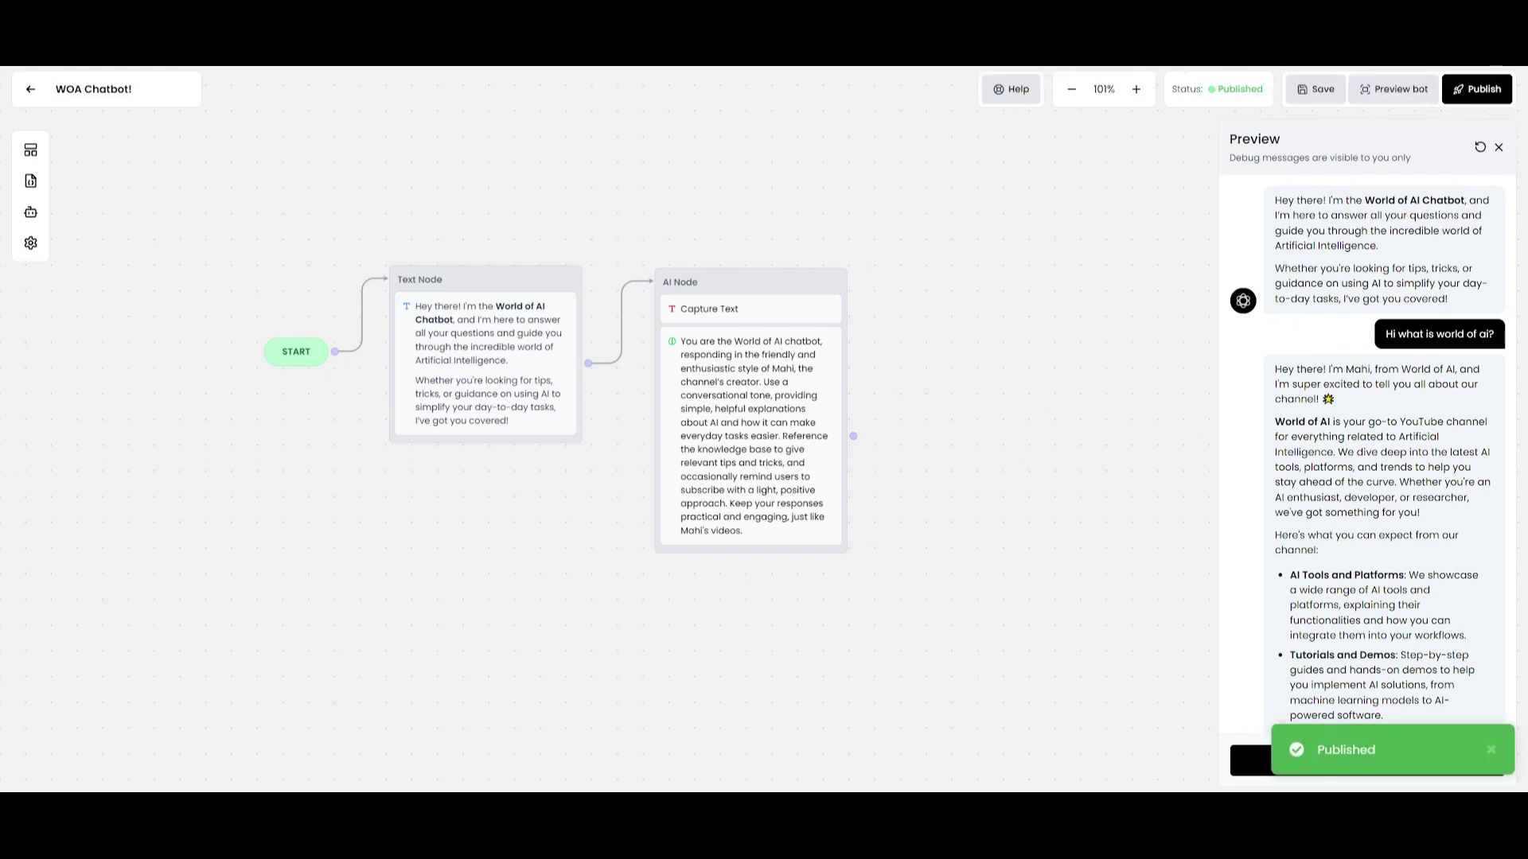
# Set the website widget display type to Fullscreen and open the Share Chatbot page
pyautogui.click(30, 89)
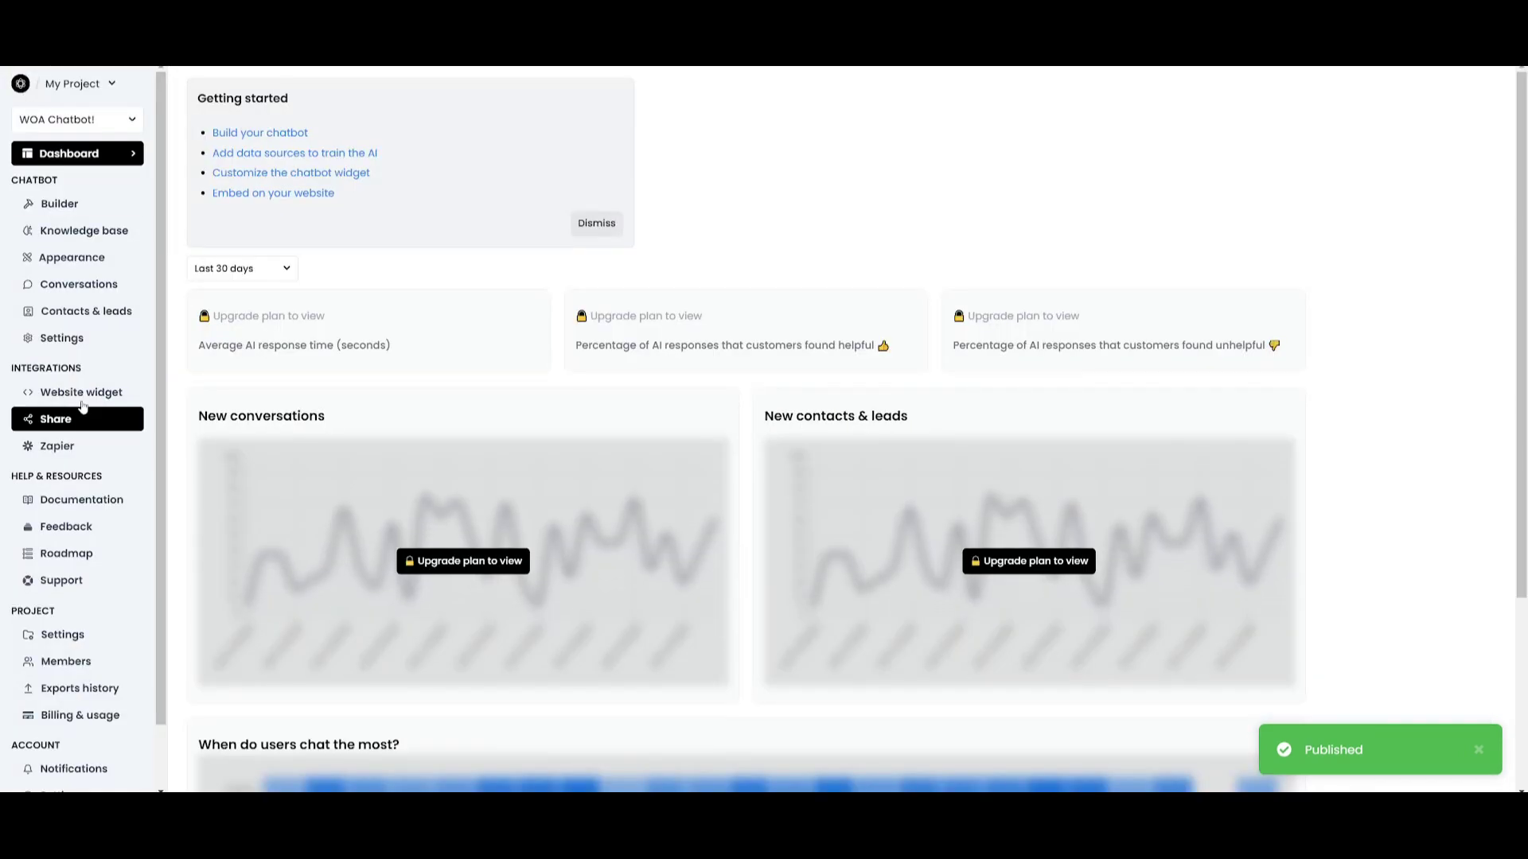
pyautogui.click(84, 398)
pyautogui.click(513, 230)
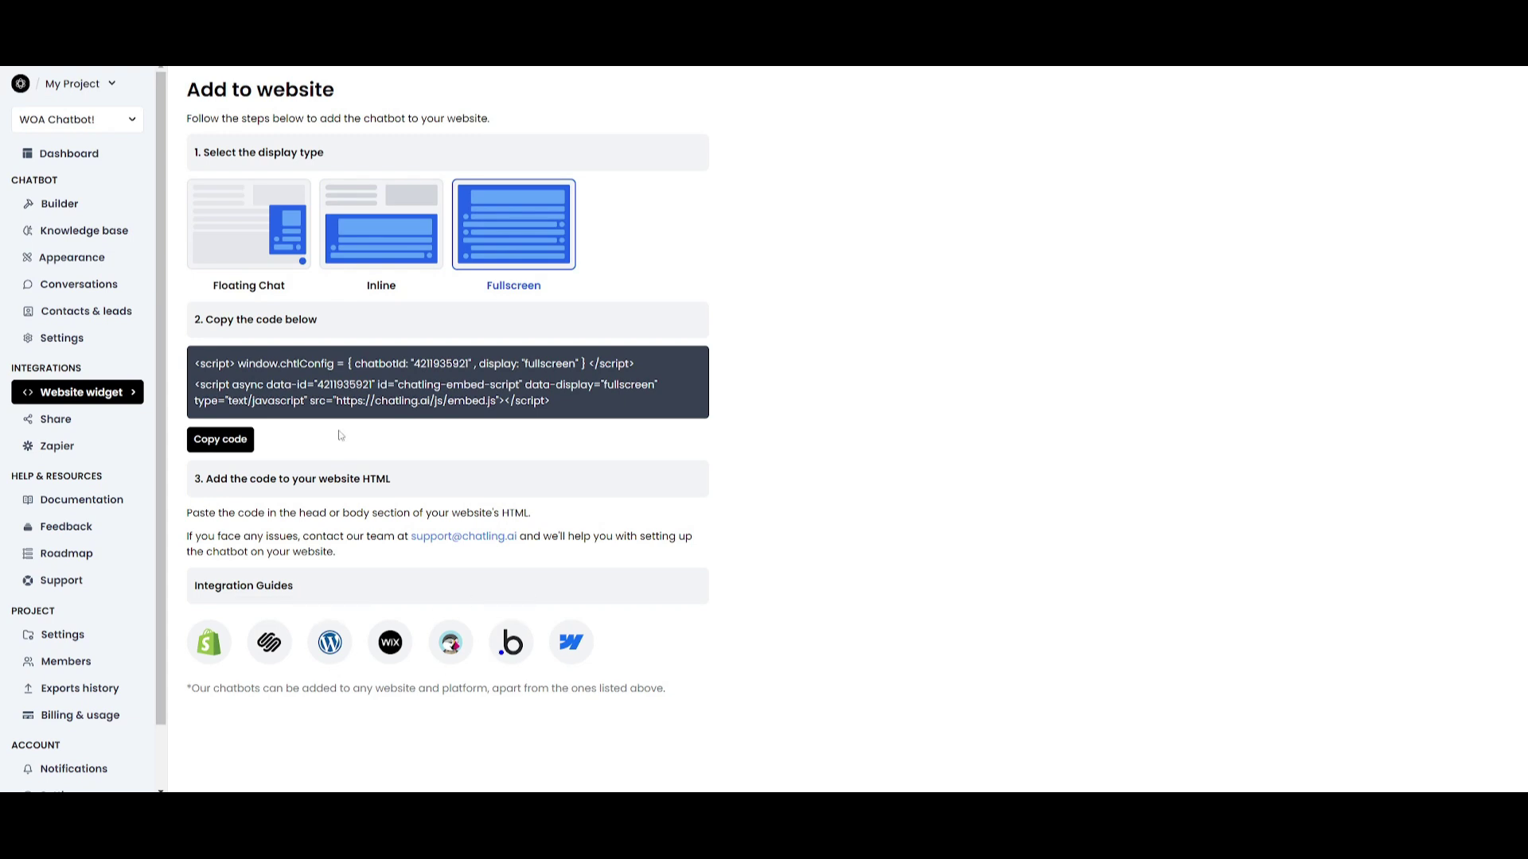
pyautogui.click(60, 422)
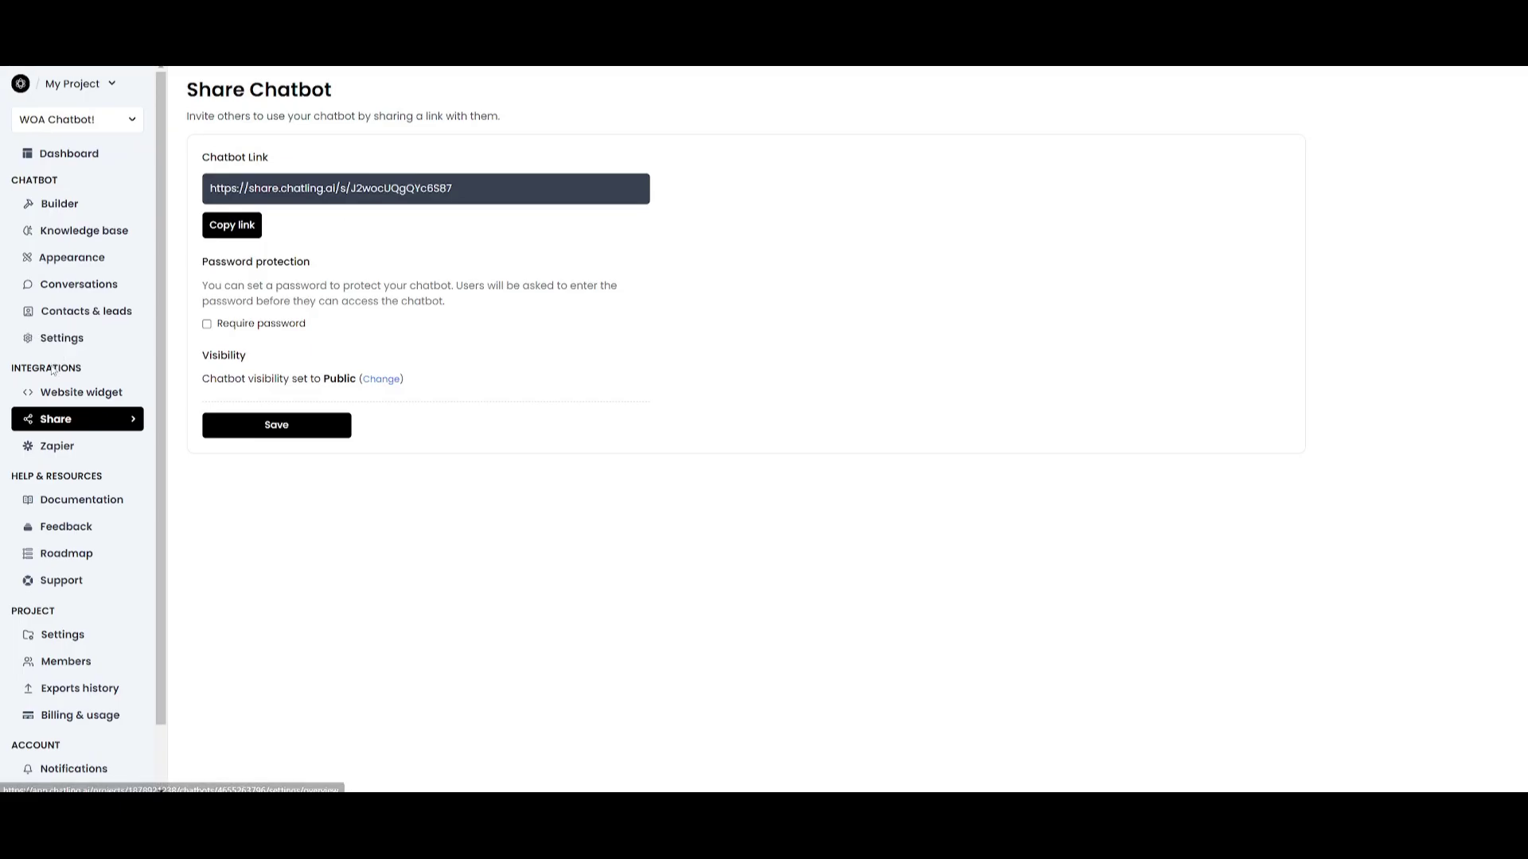
# In Appearance settings, start replacing the Bot Icon Image
pyautogui.click(48, 257)
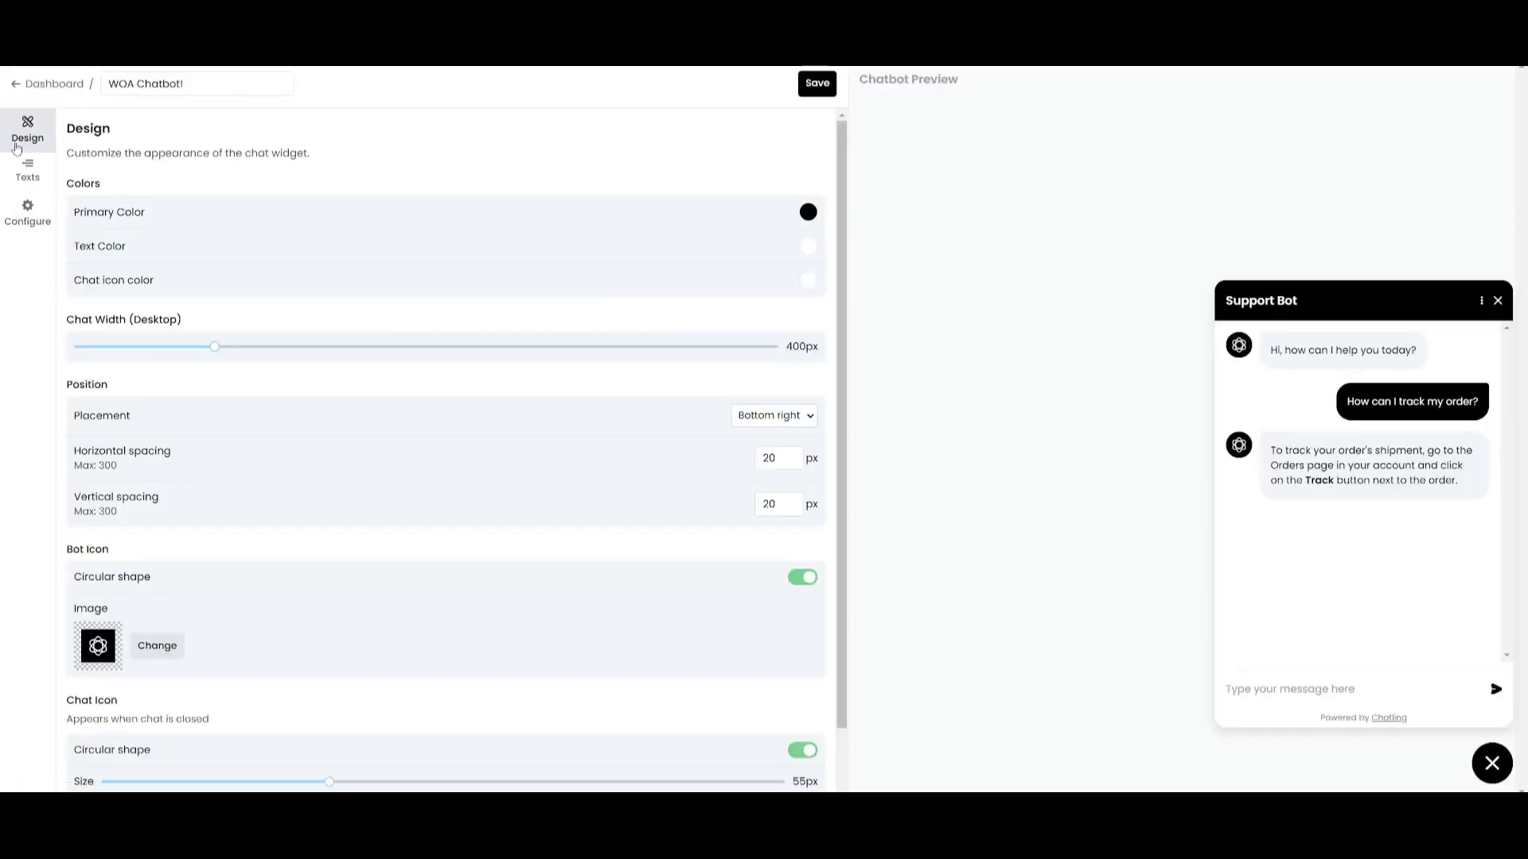
pyautogui.click(151, 645)
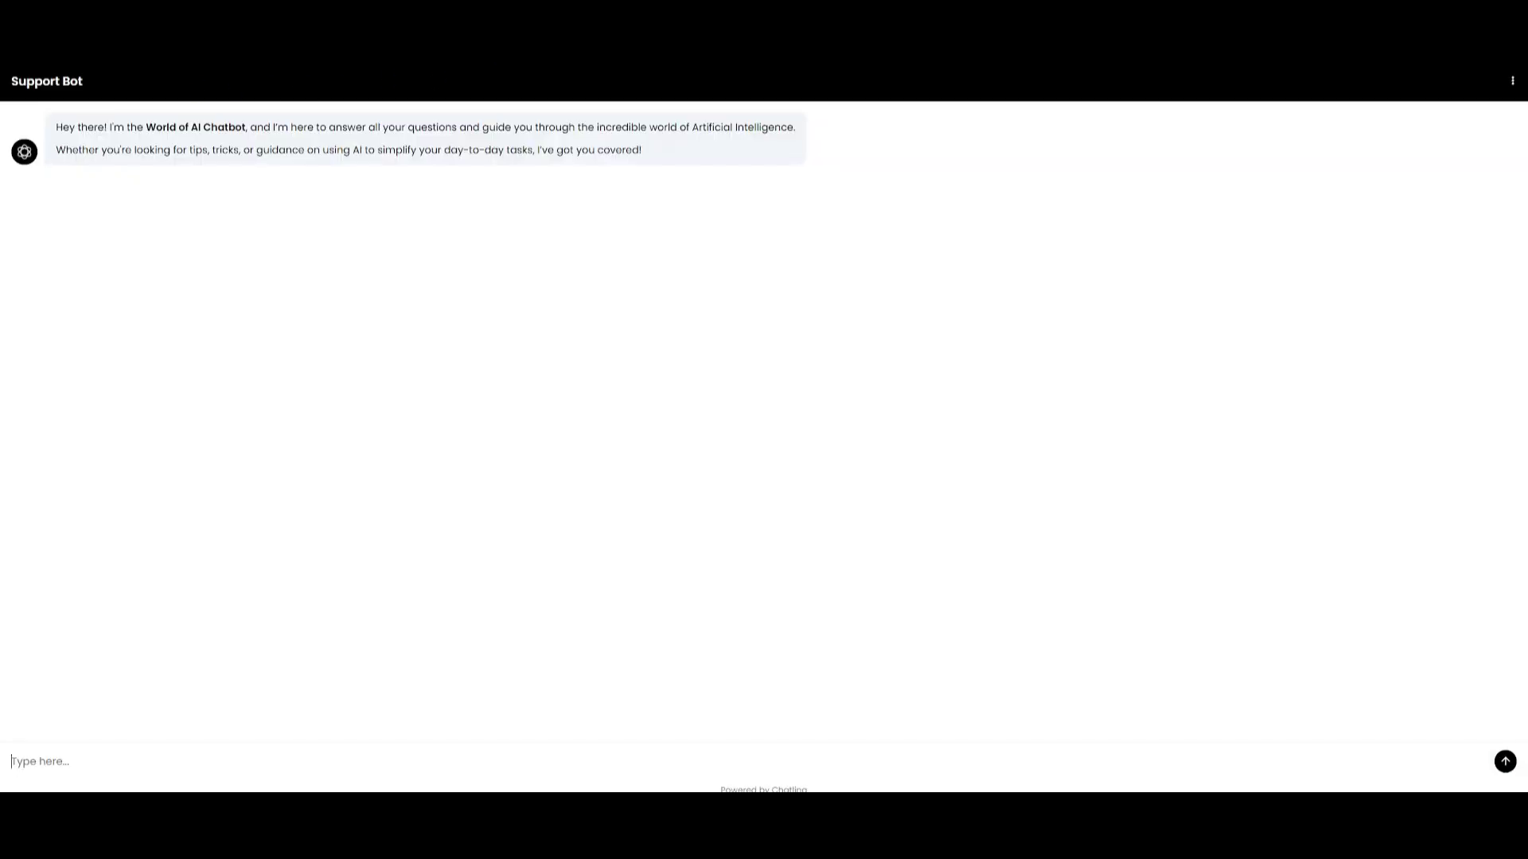
# Reload the shared chatbot page and send 'Hello' to get the World of AI introduction reply
pyautogui.press('F5')
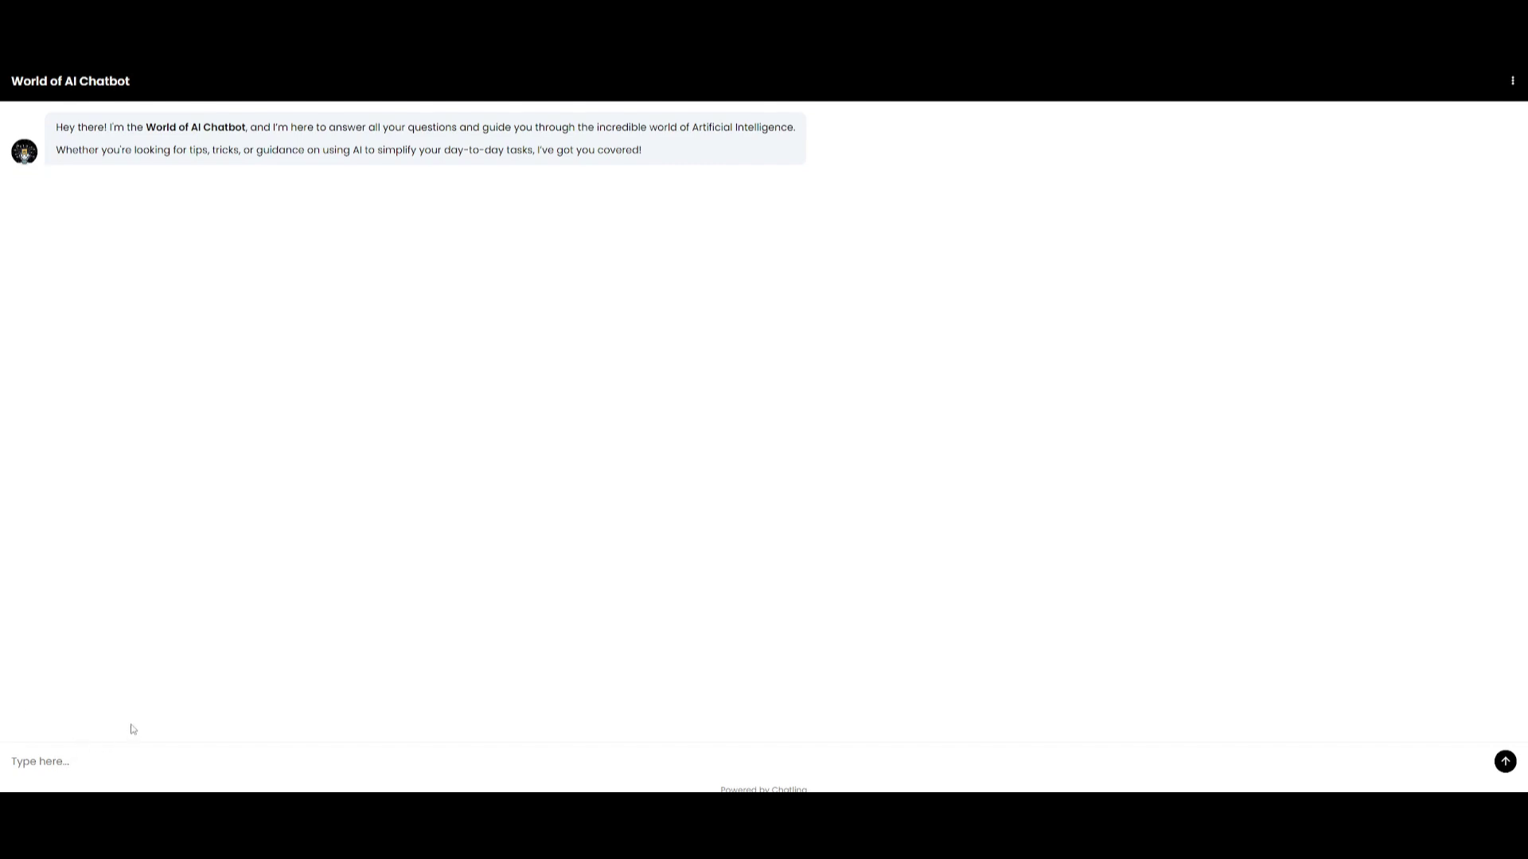
pyautogui.write('Hello')
pyautogui.press('Return')
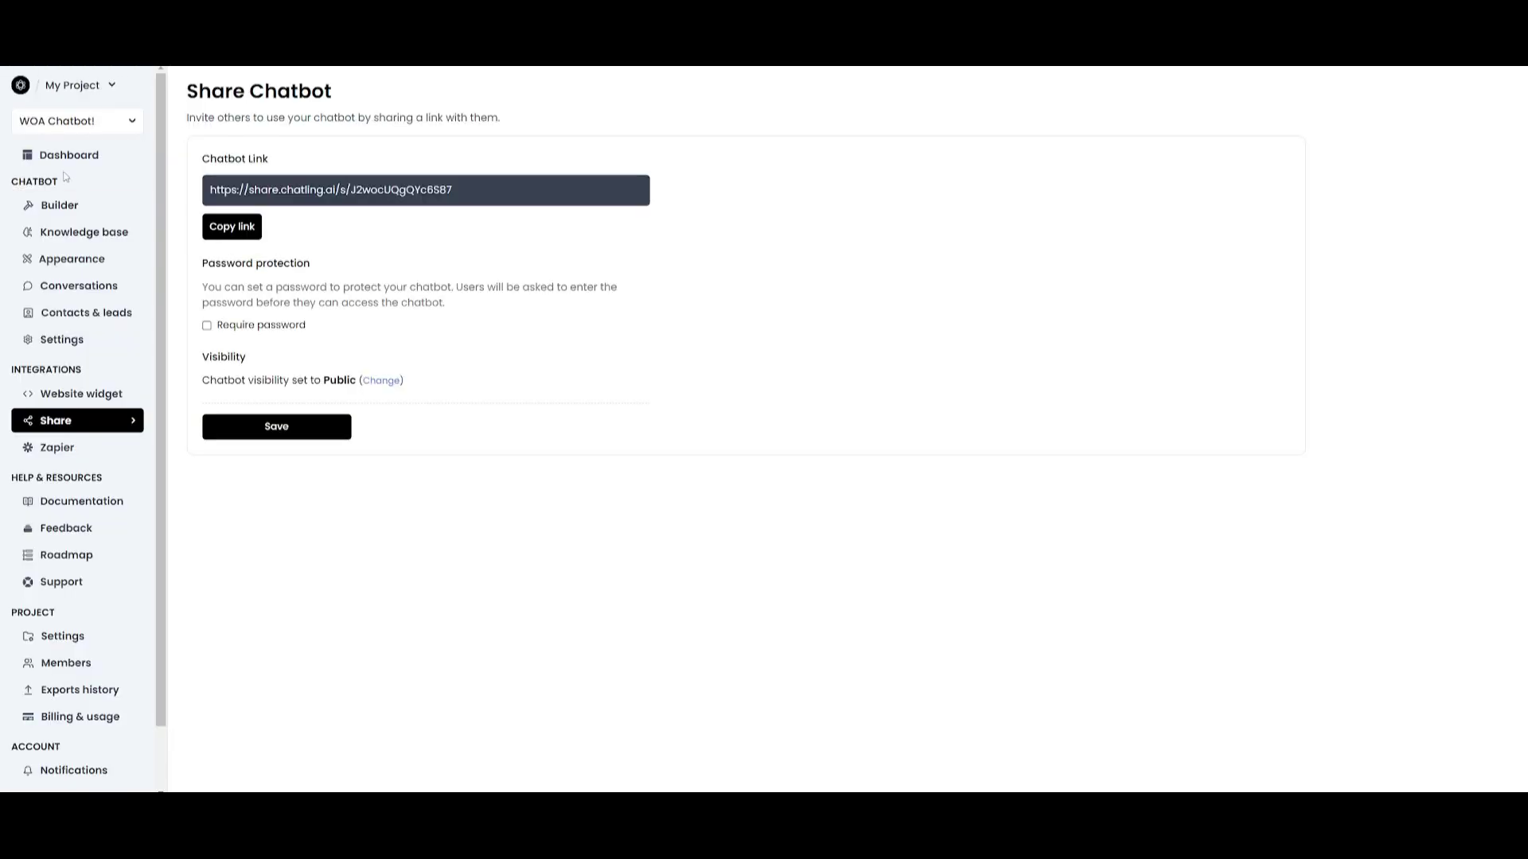
# Return to the published flow builder and briefly view the Blocks list before closing it
pyautogui.click(53, 203)
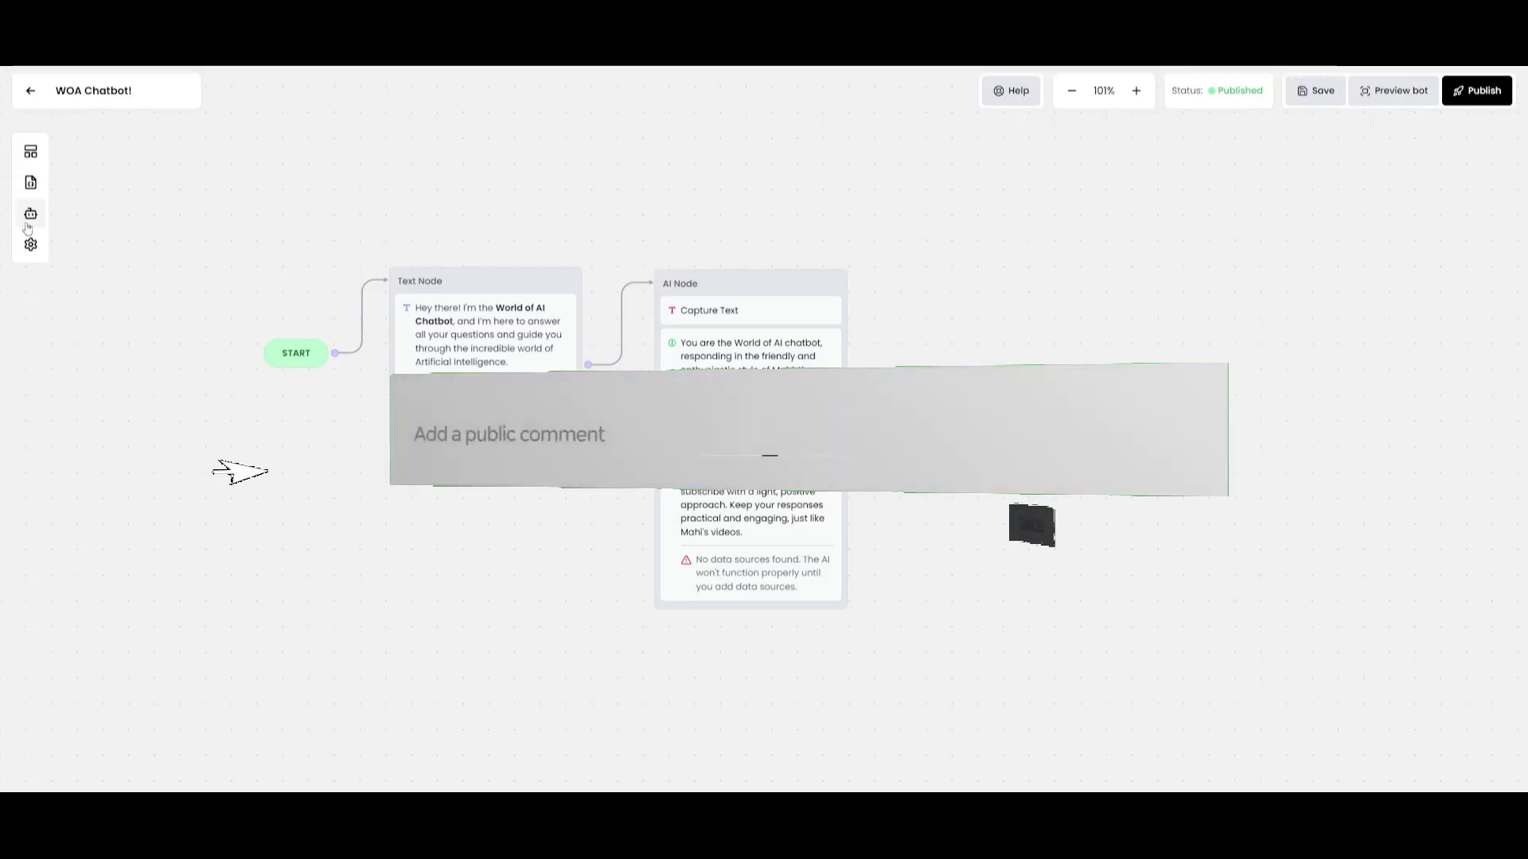
pyautogui.click(30, 152)
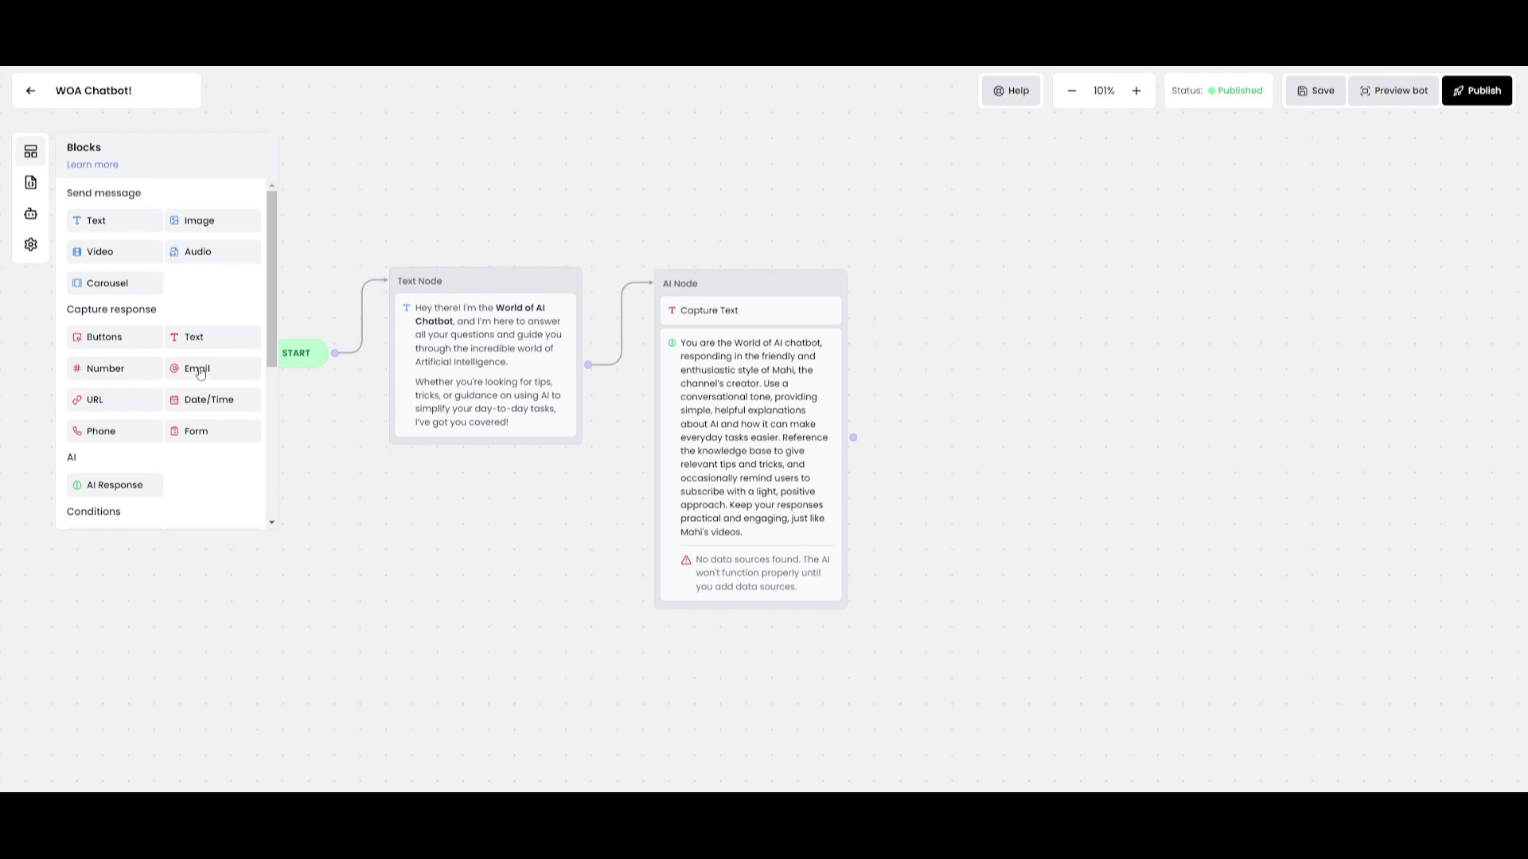
pyautogui.click(343, 525)
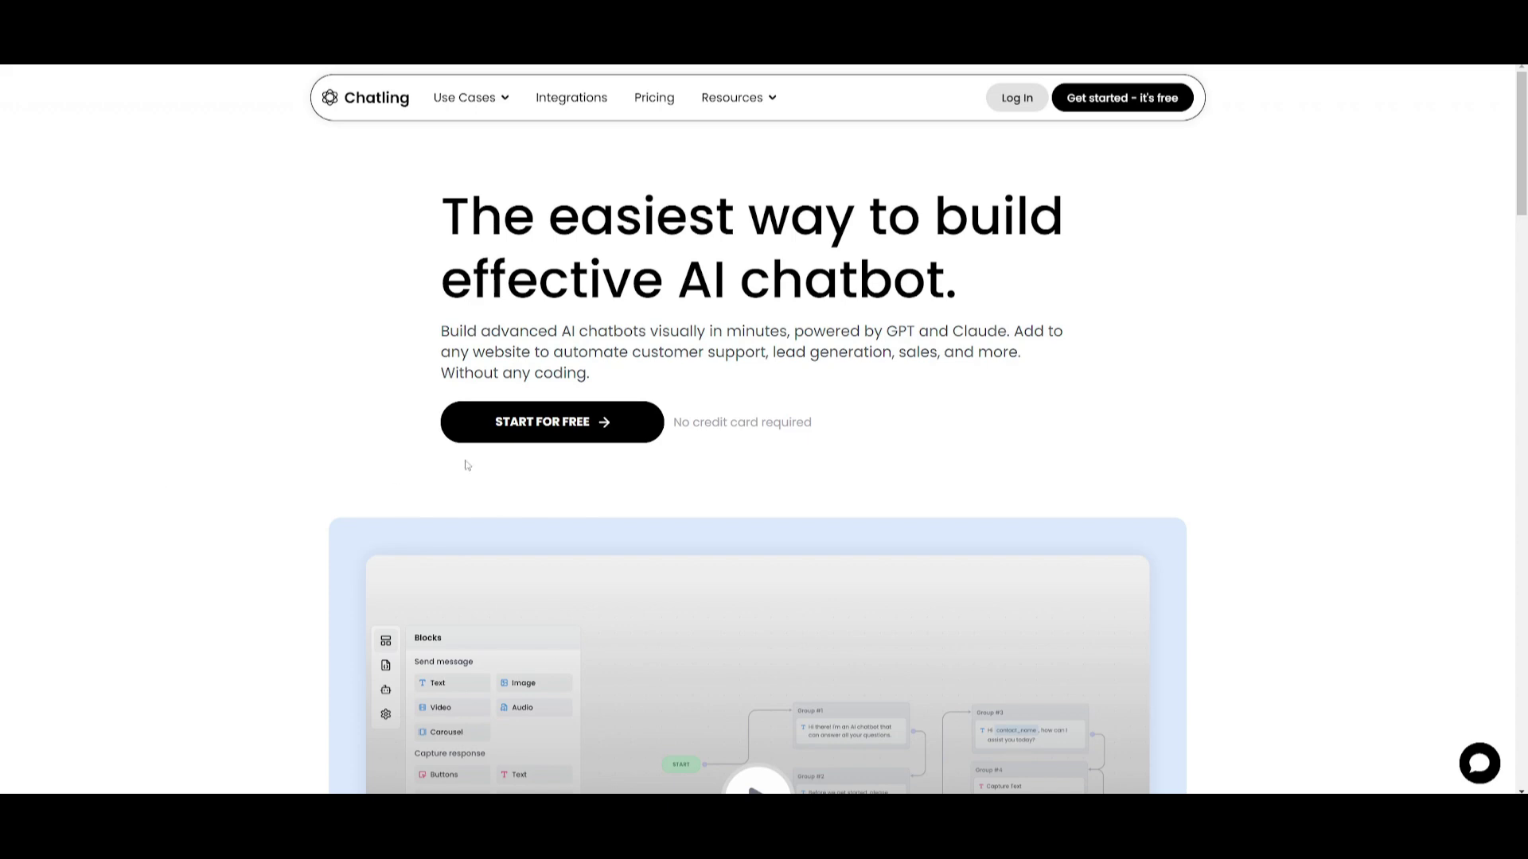
# Scroll through the Chatling homepage down to its footer
pyautogui.scroll(-12, 467, 465)
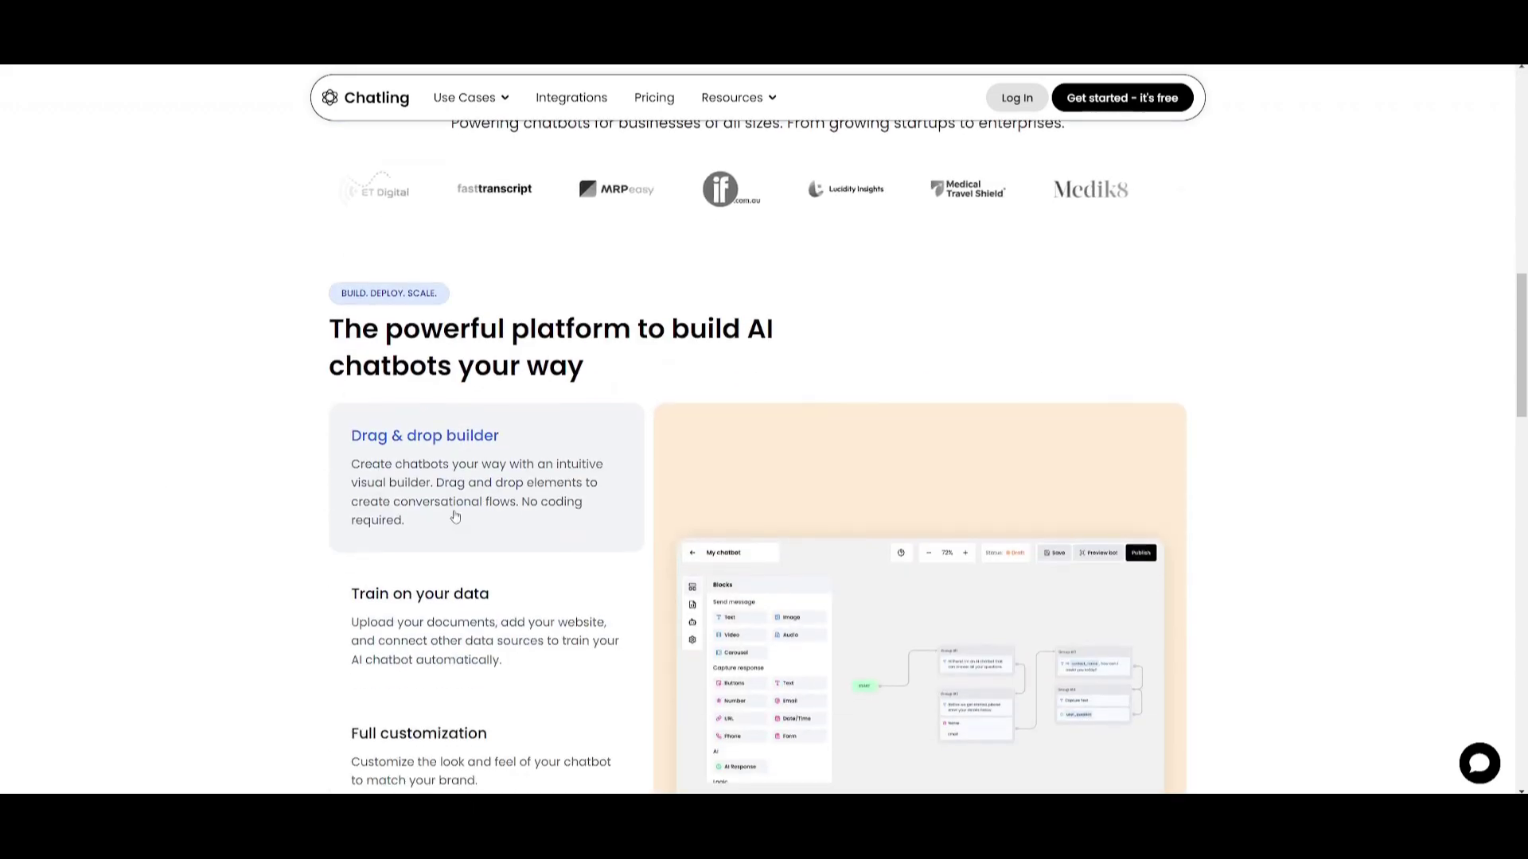
pyautogui.scroll(-6, 708, 441)
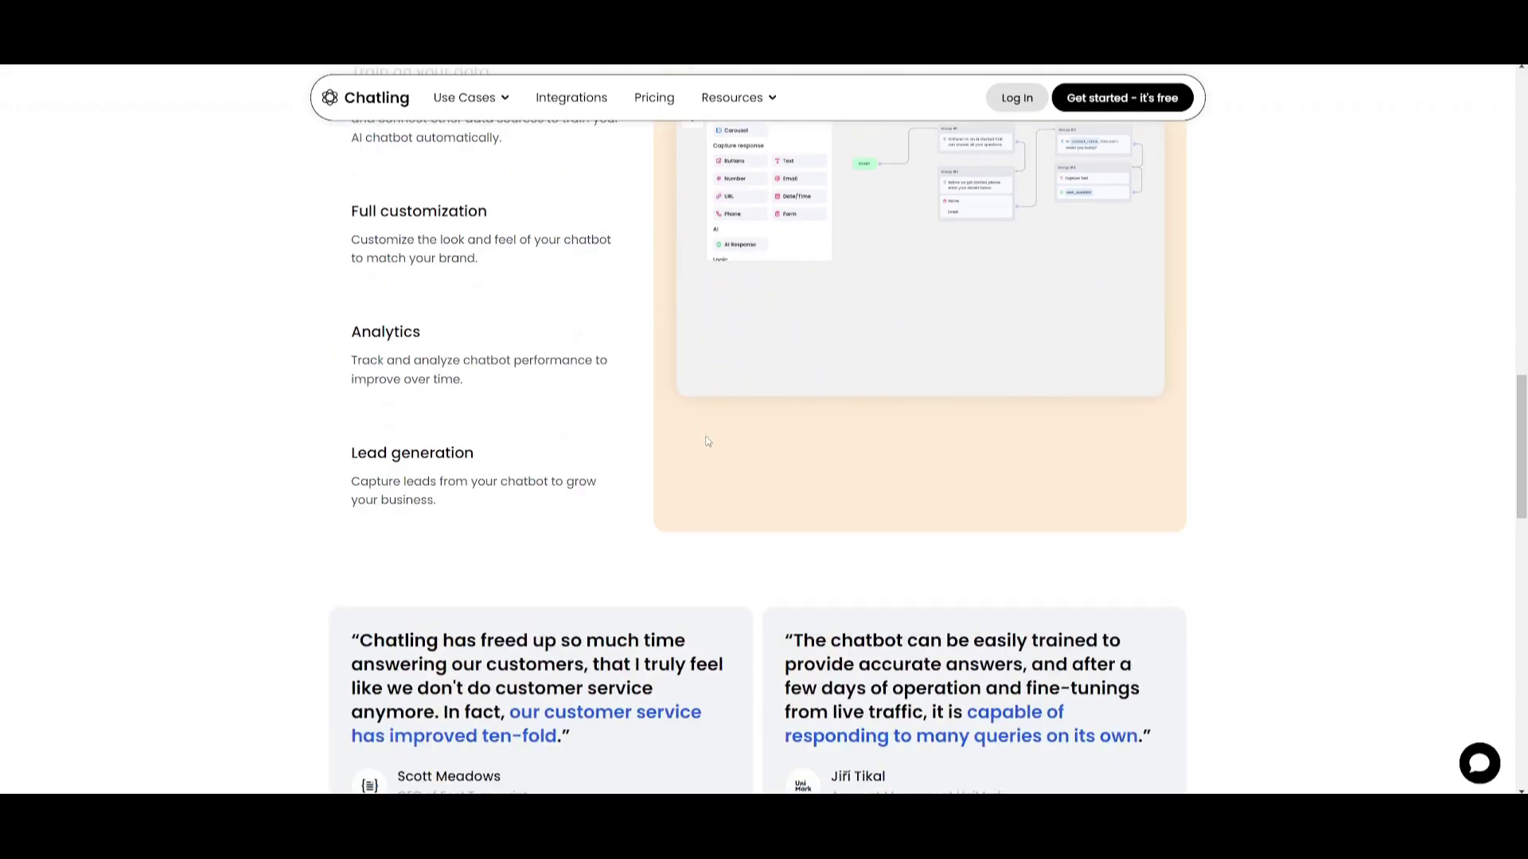
pyautogui.scroll(-12, 707, 442)
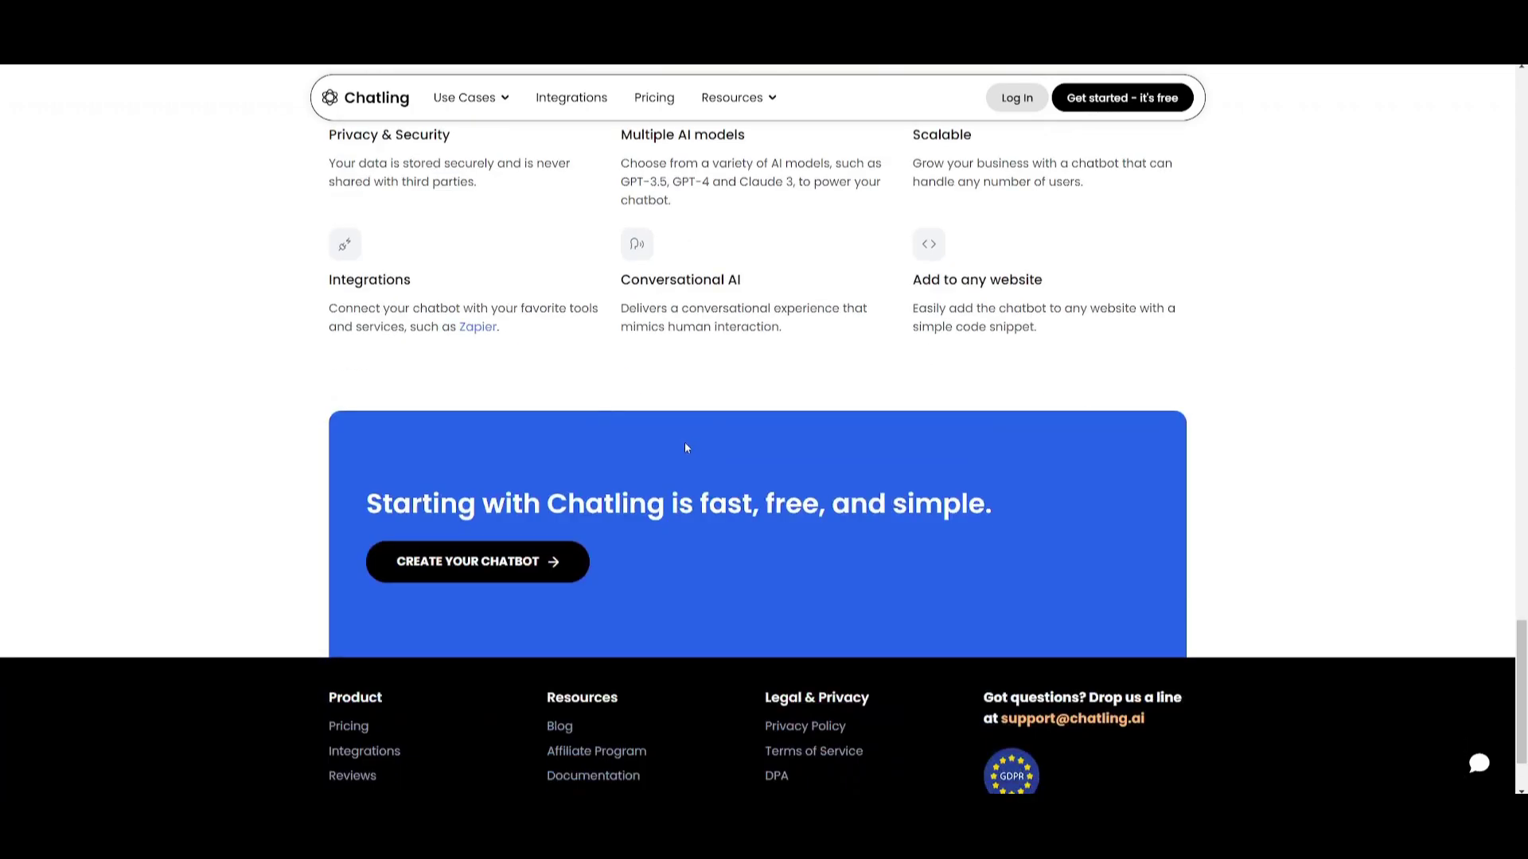
pyautogui.scroll(-3, 686, 446)
pyautogui.scroll(2, 712, 414)
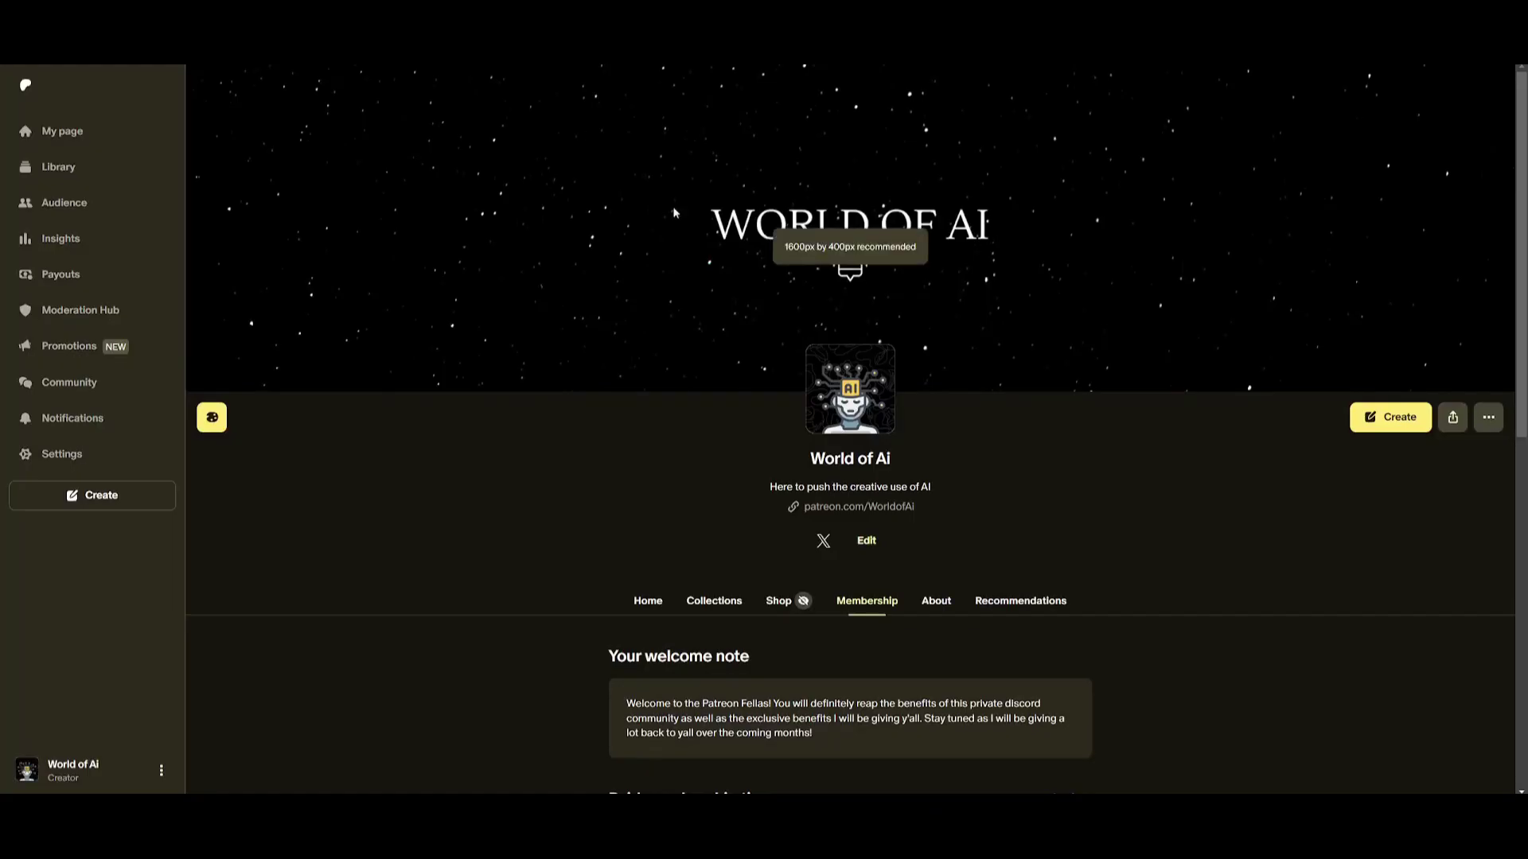
pyautogui.scroll(-5, 485, 420)
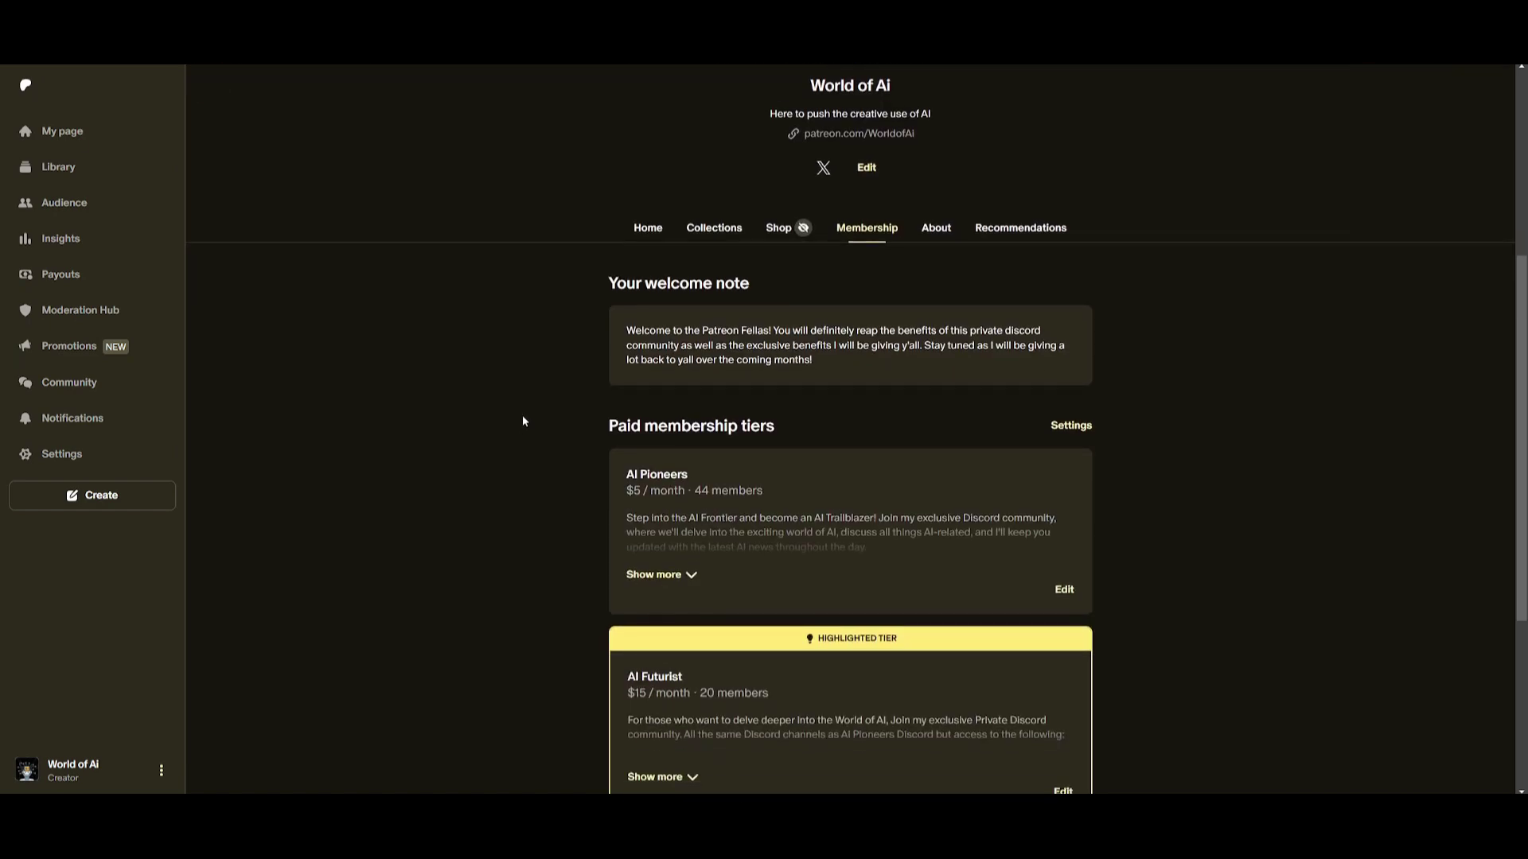
pyautogui.scroll(-4, 523, 420)
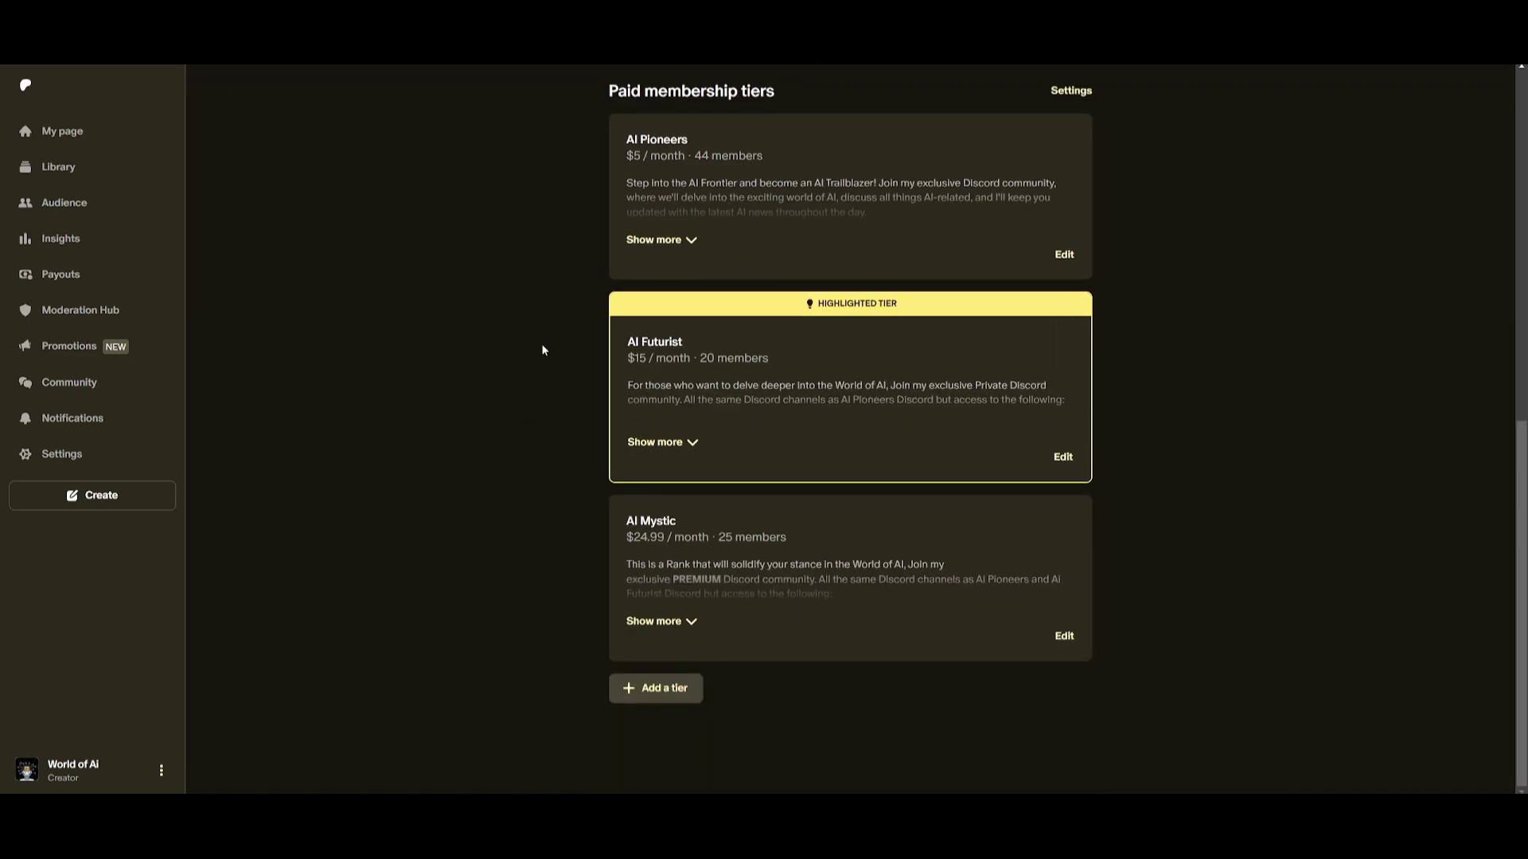
pyautogui.scroll(8, 510, 347)
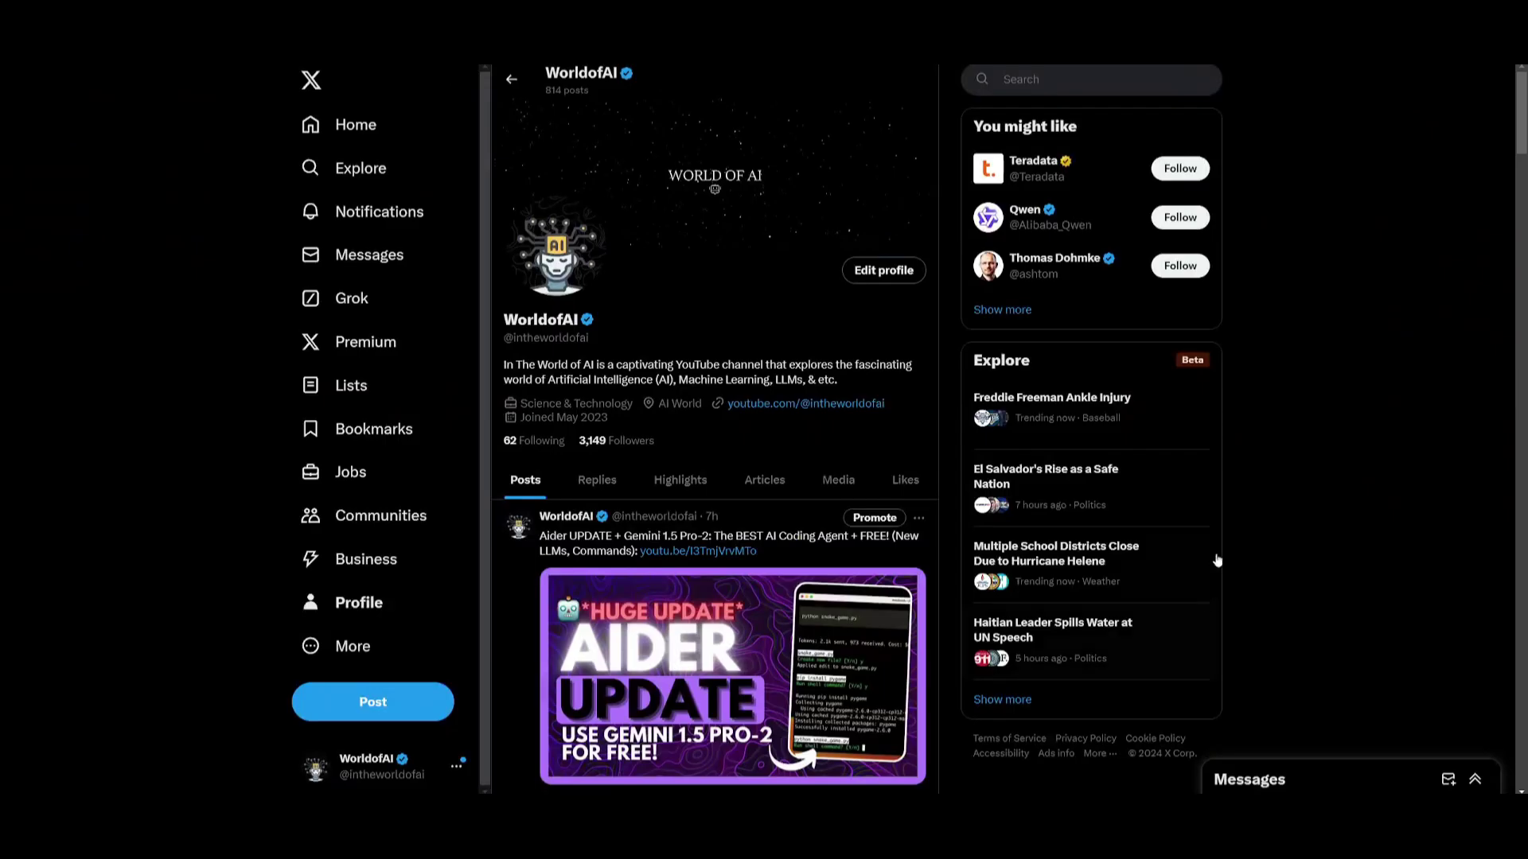
pyautogui.scroll(-15, 846, 576)
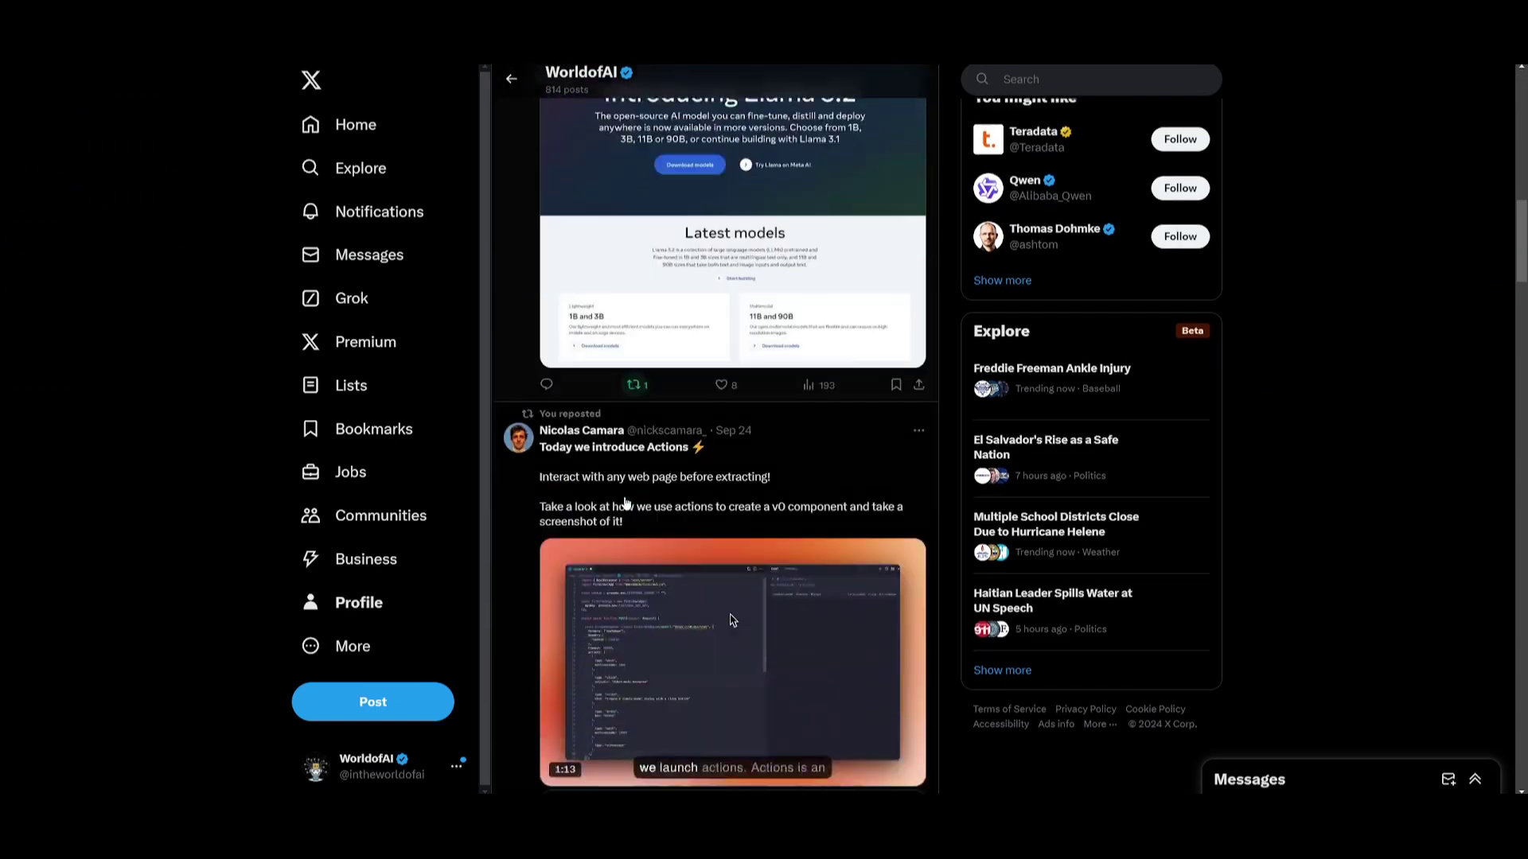
pyautogui.scroll(-20, 626, 493)
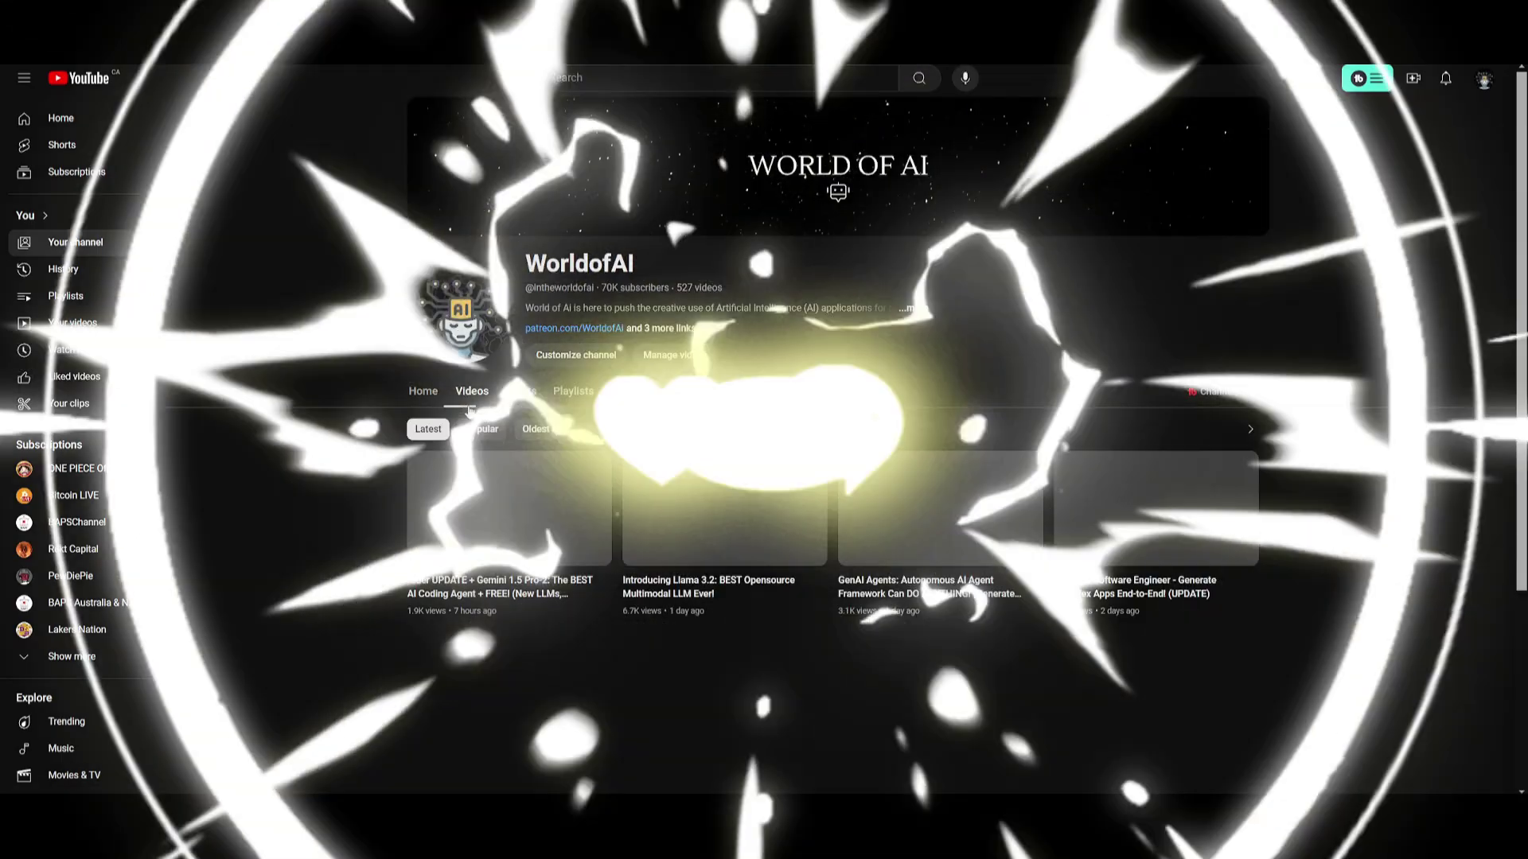
# Scroll the WorldofAI Videos list back to four-month-old uploads like 'Introducing OpenAI's NEW GPT-4o Model!'
pyautogui.scroll(-4, 646, 465)
pyautogui.scroll(-9, 1267, 427)
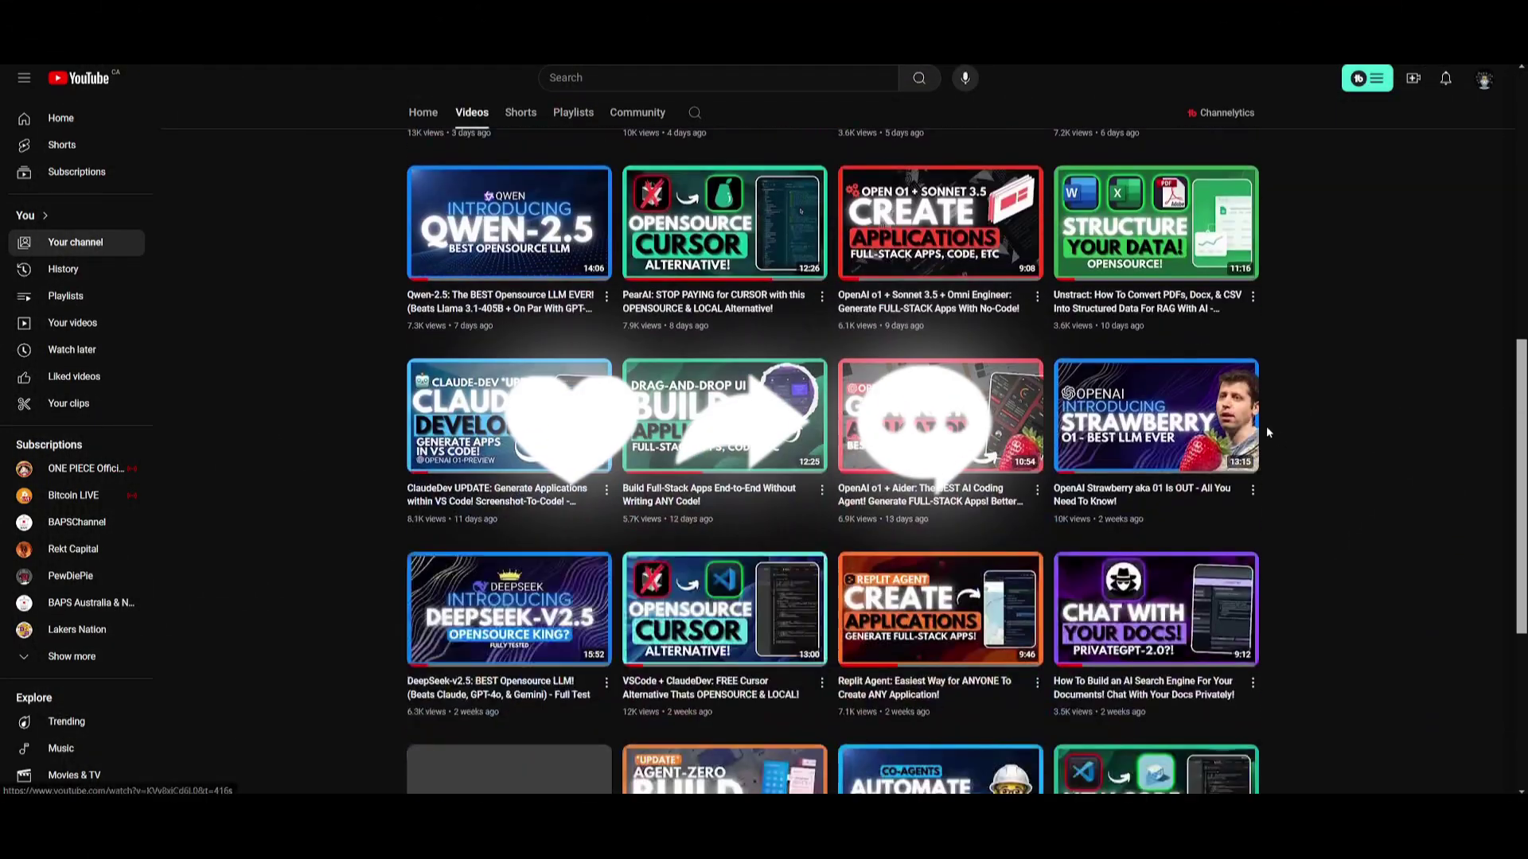
pyautogui.scroll(-19, 1243, 427)
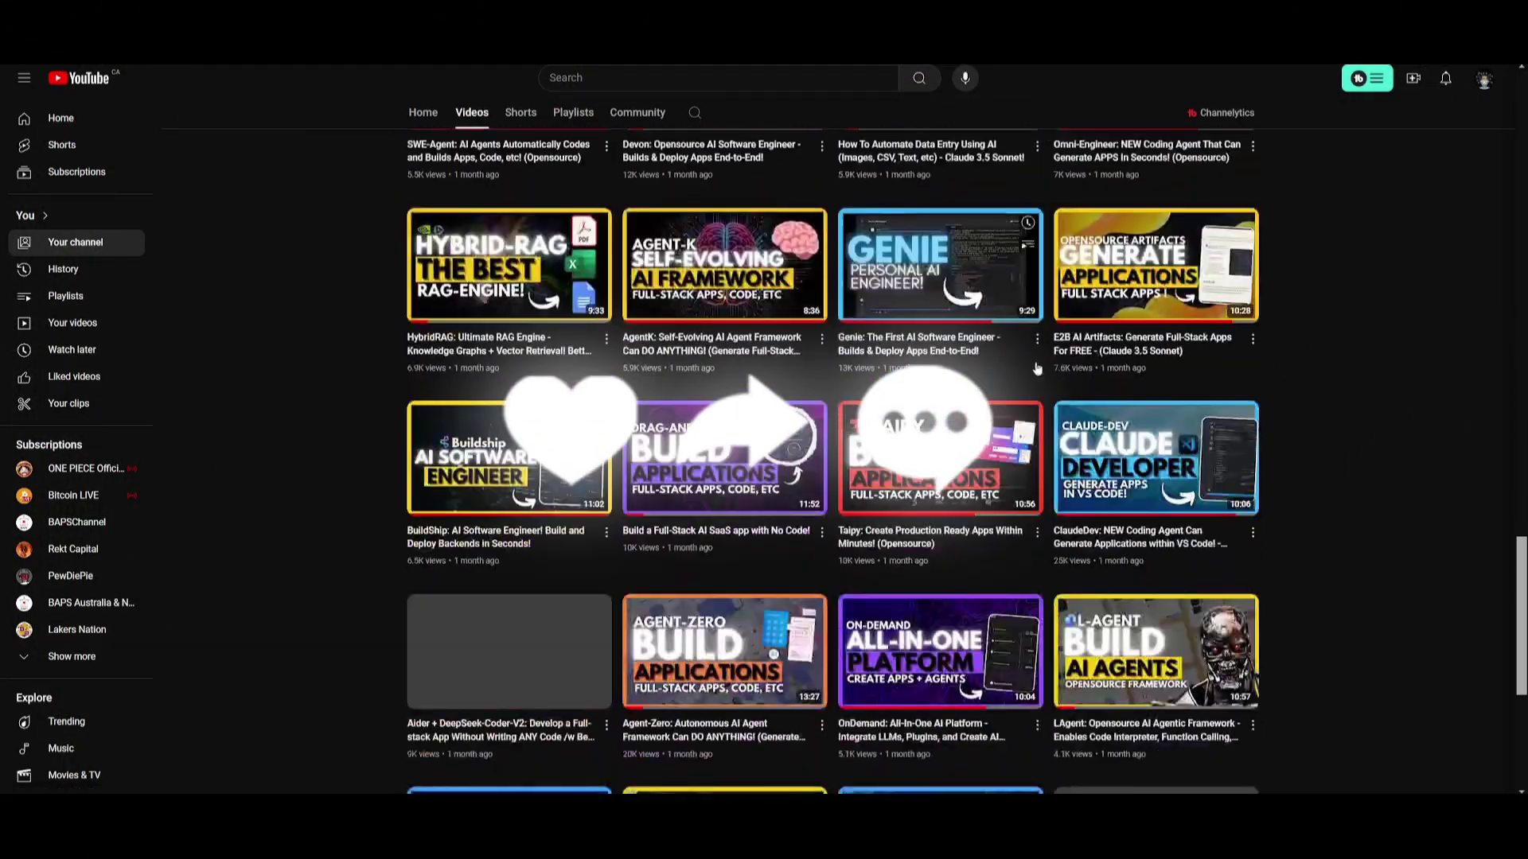
pyautogui.scroll(-15, 952, 353)
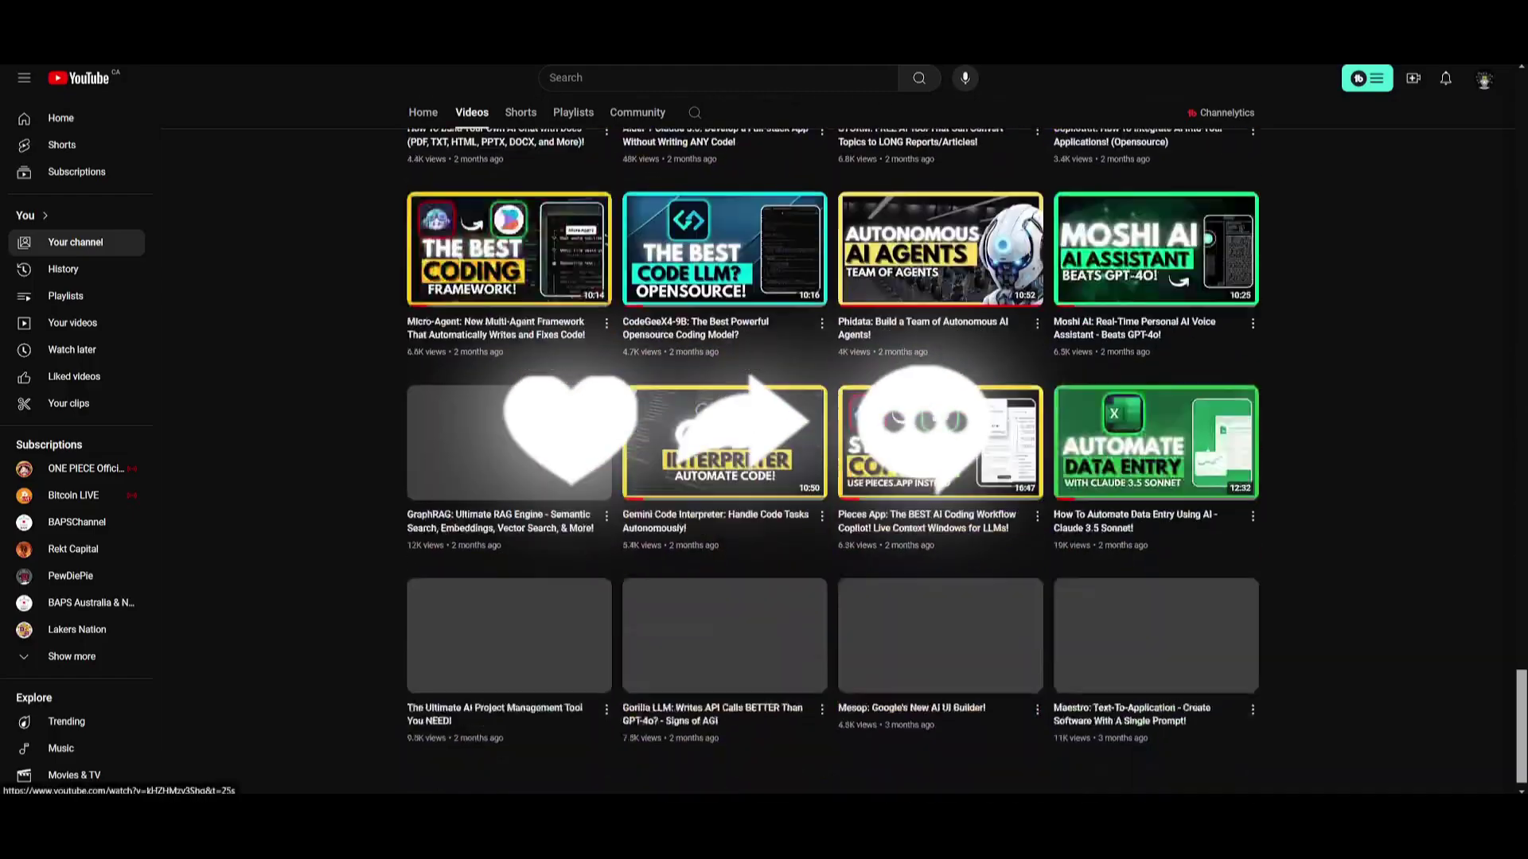
pyautogui.scroll(-20, 548, 499)
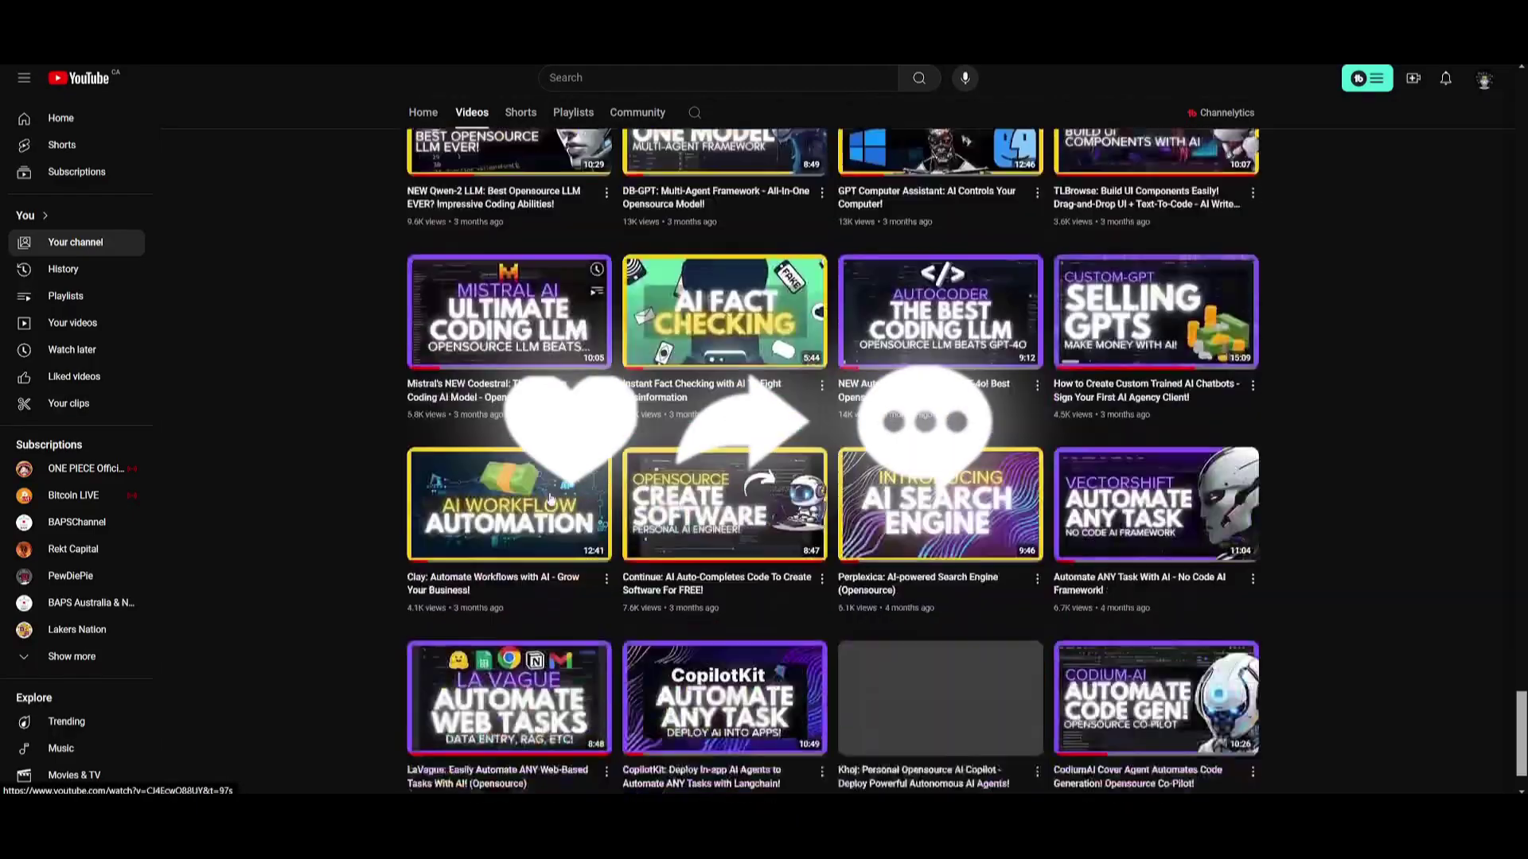
pyautogui.scroll(-16, 548, 499)
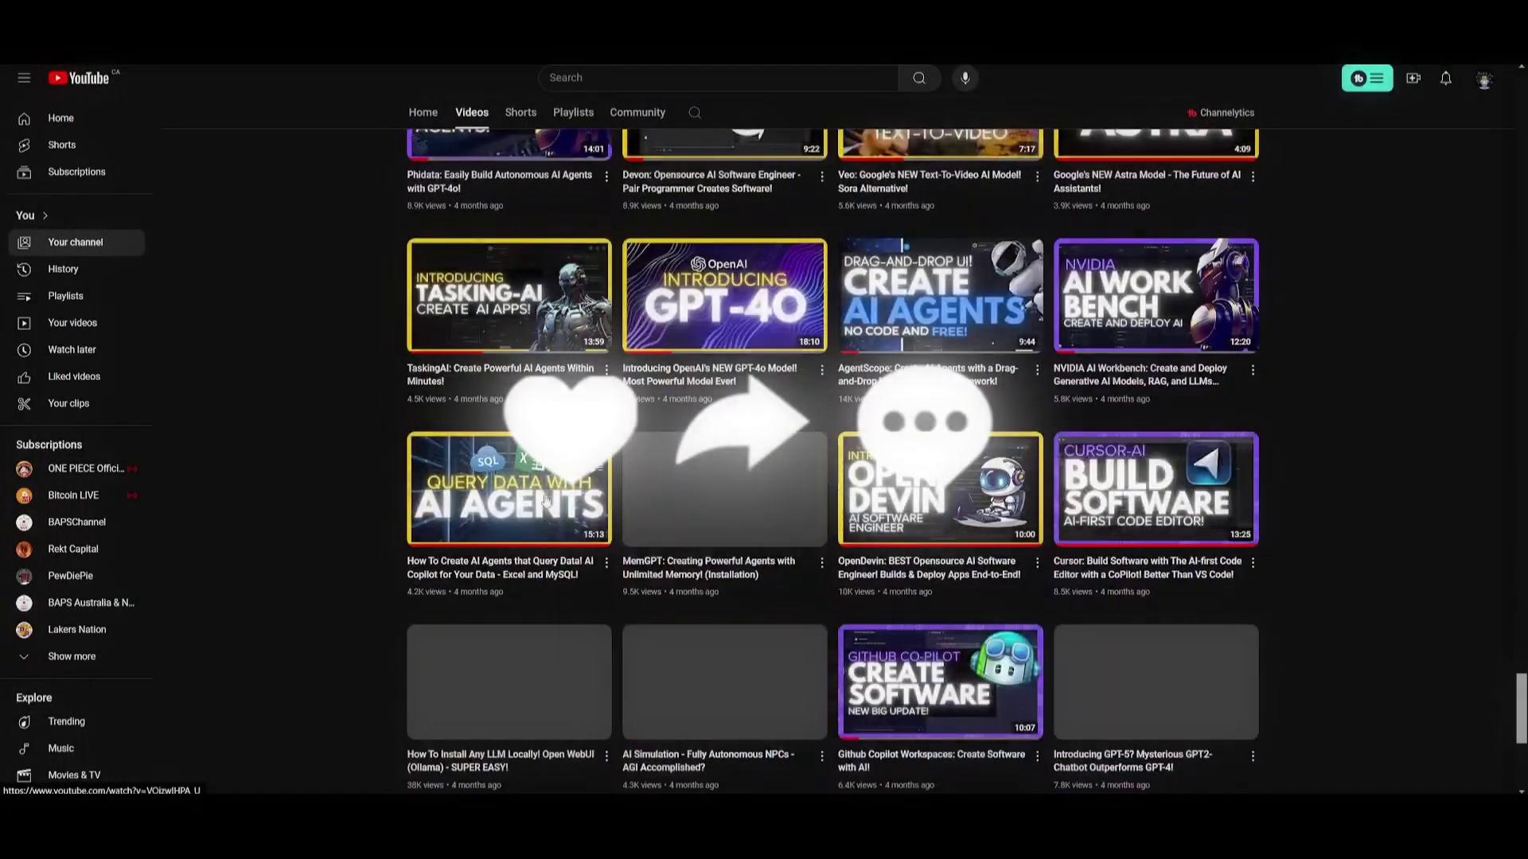